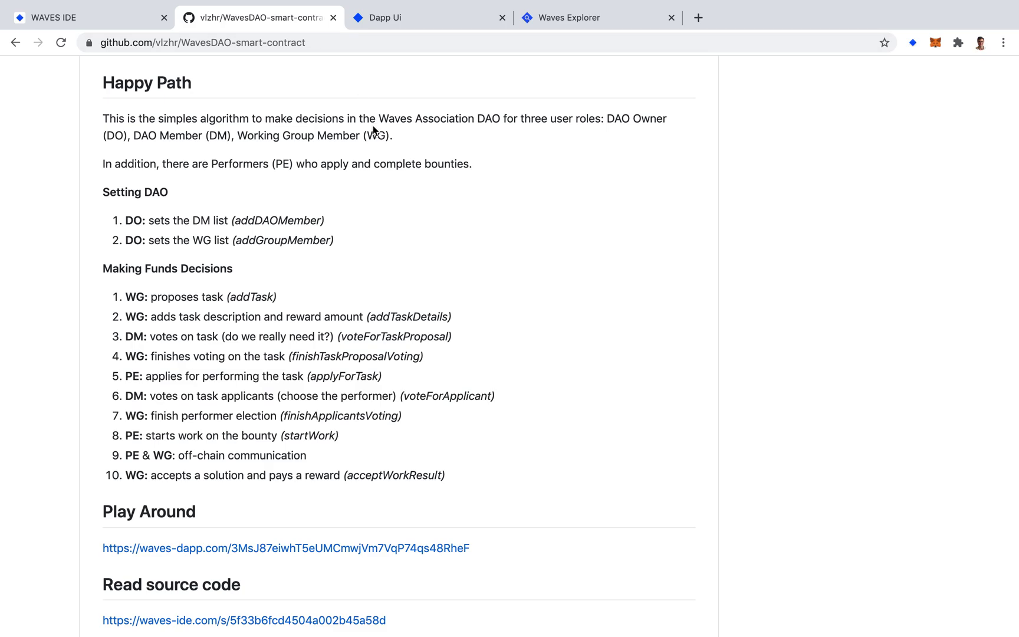
Read the WavesDAO README from its mission to the Happy Path section and glance at the contract's functions in the Dapp UI
{"action": "scroll", "coordinate": [372, 128], "scroll_direction": "up", "scroll_amount": 15}
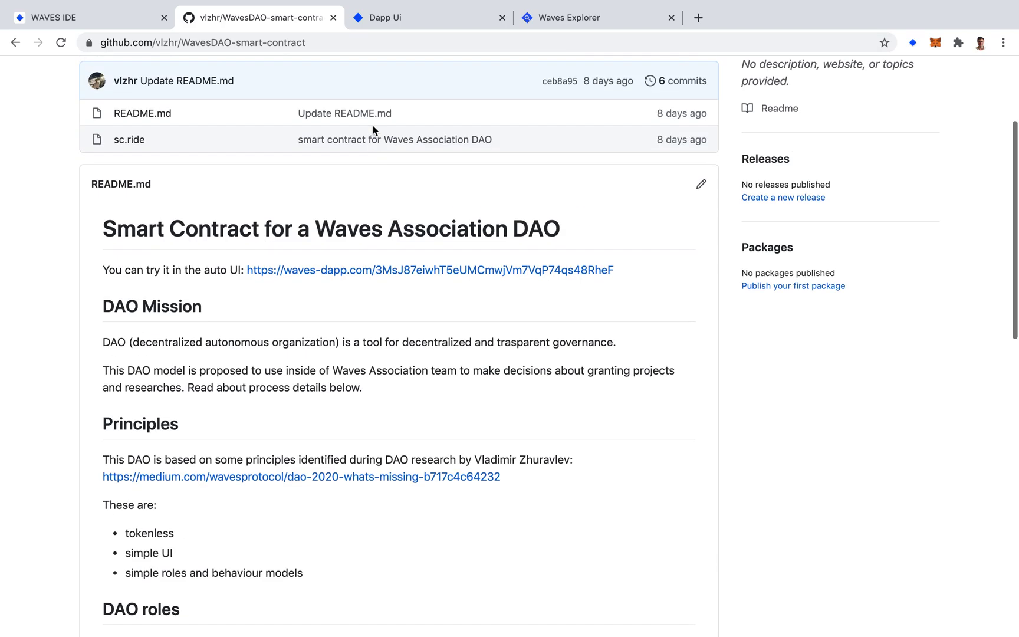
{"action": "scroll", "coordinate": [367, 295], "scroll_direction": "down", "scroll_amount": 10}
{"action": "scroll", "coordinate": [310, 332], "scroll_direction": "down", "scroll_amount": 5}
{"action": "scroll", "coordinate": [310, 331], "scroll_direction": "up", "scroll_amount": 2}
{"action": "scroll", "coordinate": [212, 260], "scroll_direction": "down", "scroll_amount": 1}
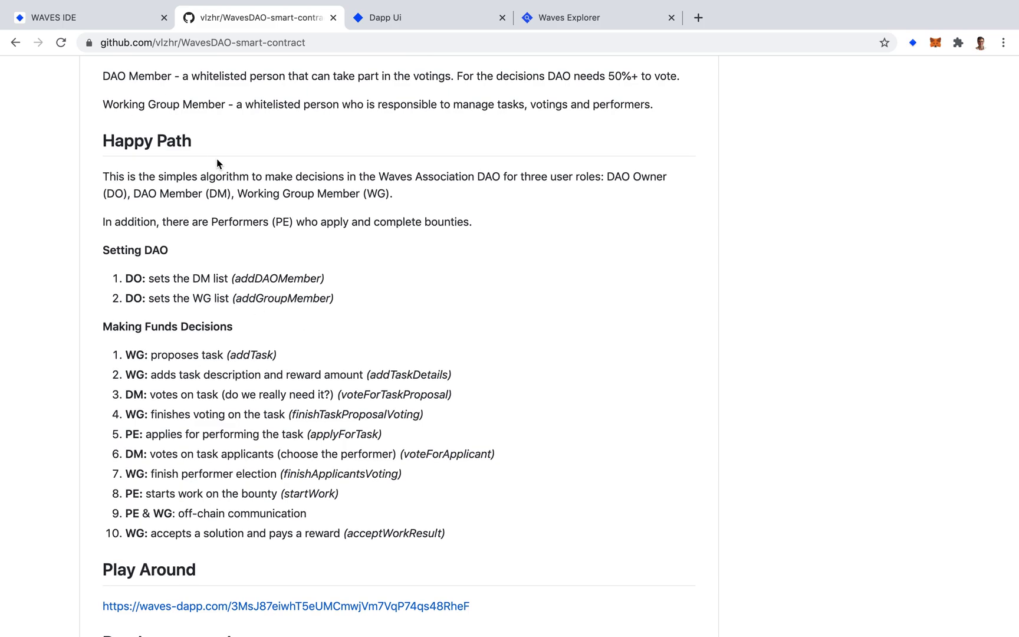
{"action": "scroll", "coordinate": [246, 90], "scroll_direction": "down", "scroll_amount": 3}
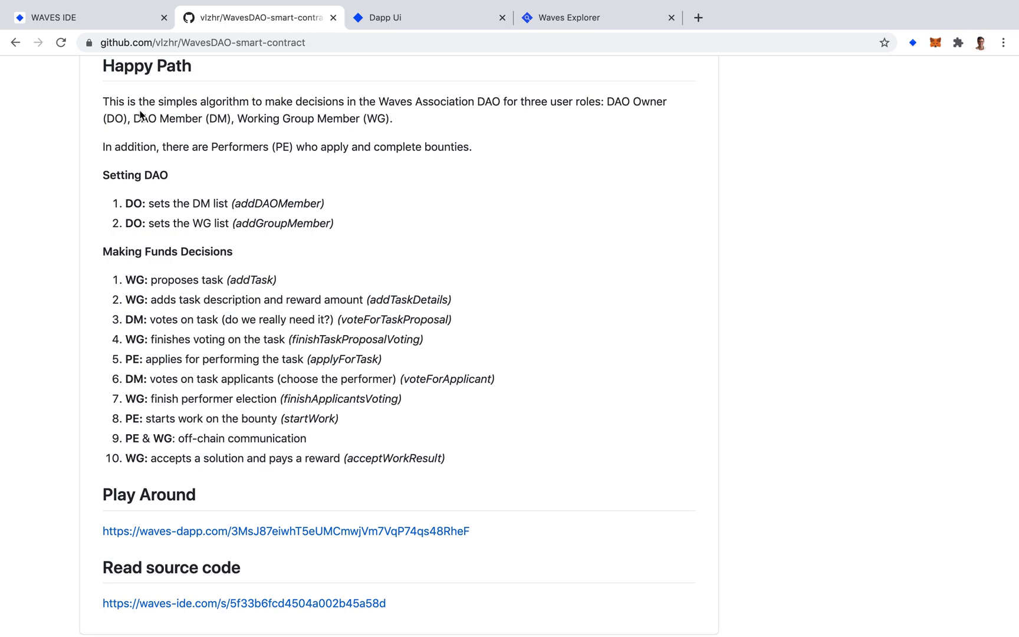
{"action": "scroll", "coordinate": [140, 114], "scroll_direction": "up", "scroll_amount": 1}
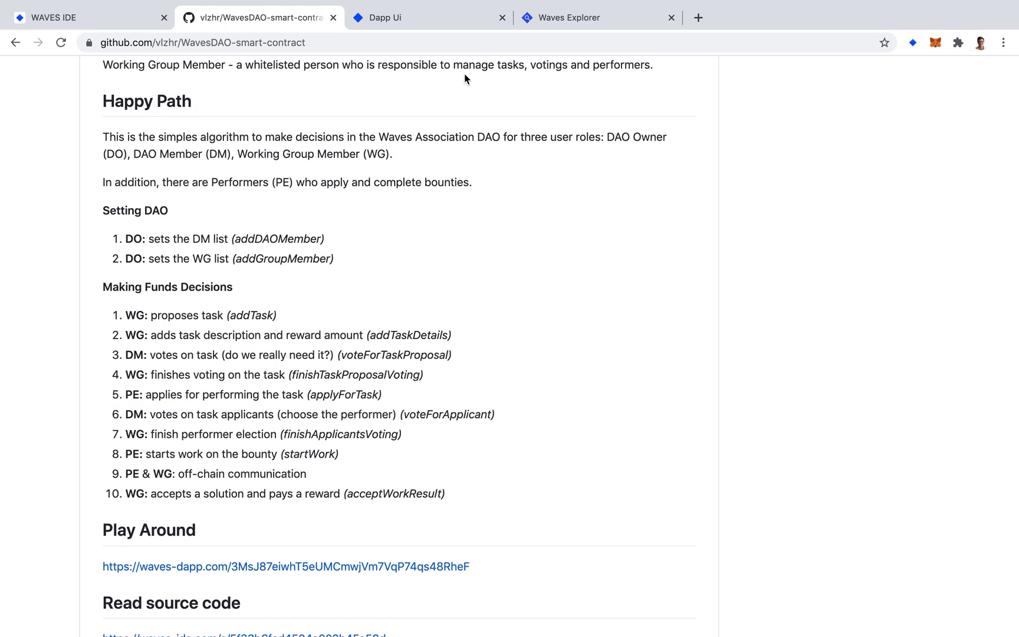
{"action": "left_click", "coordinate": [418, 20]}
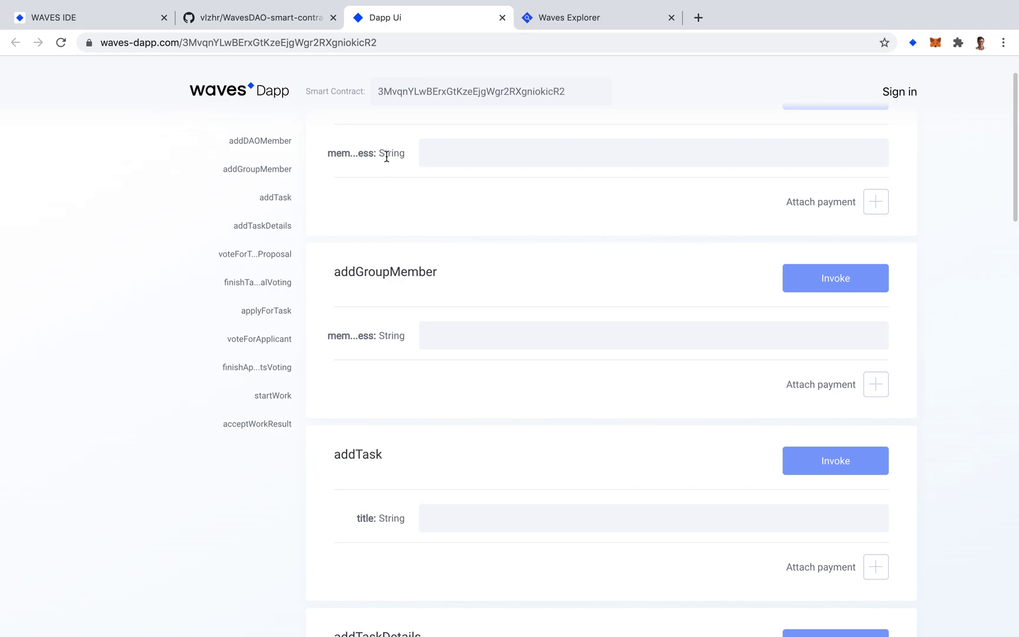
{"action": "left_click", "coordinate": [292, 21]}
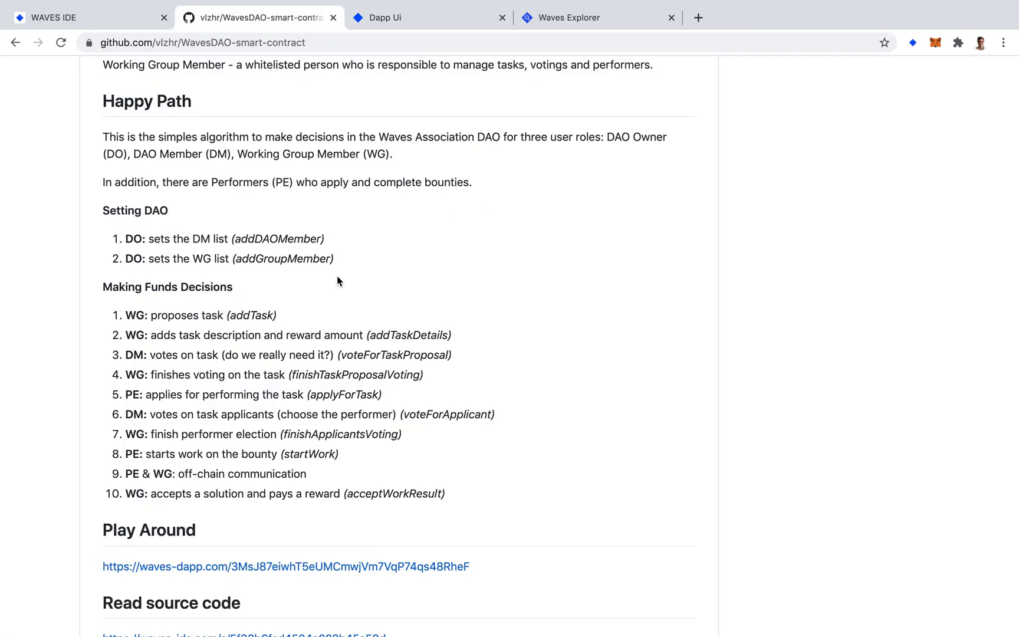
Review the DAO roles in the README, highlighting DAO Owner and DAO Member in the Happy Path introduction
{"action": "scroll", "coordinate": [338, 277], "scroll_direction": "up", "scroll_amount": 5}
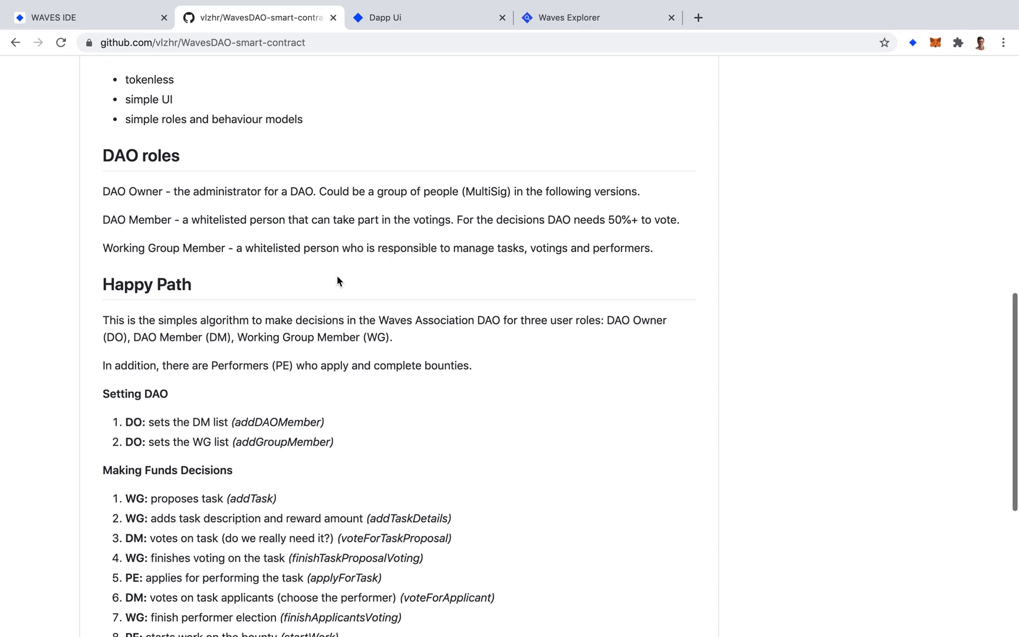
{"action": "scroll", "coordinate": [337, 276], "scroll_direction": "up", "scroll_amount": 1}
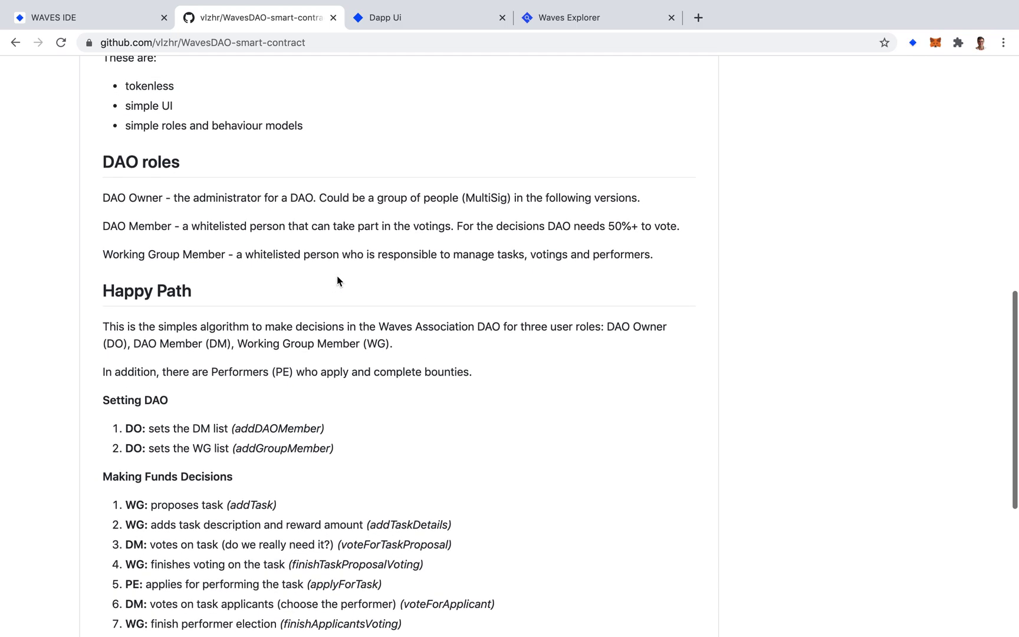
{"action": "scroll", "coordinate": [337, 276], "scroll_direction": "down", "scroll_amount": 5}
{"action": "scroll", "coordinate": [337, 279], "scroll_direction": "down", "scroll_amount": 2}
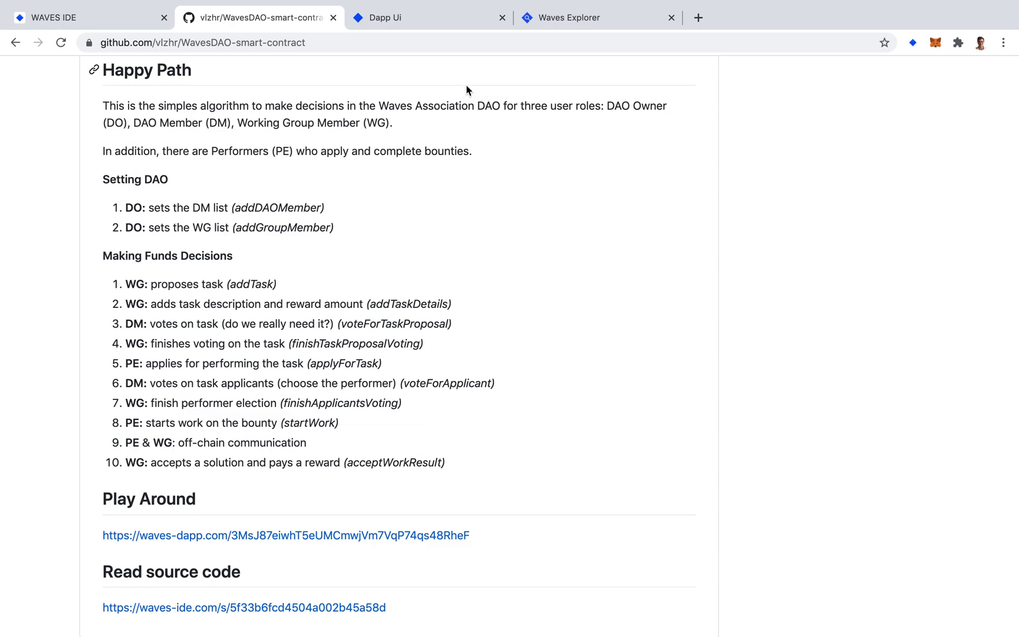
{"action": "left_click_drag", "start_coordinate": [605, 106], "coordinate": [673, 109]}
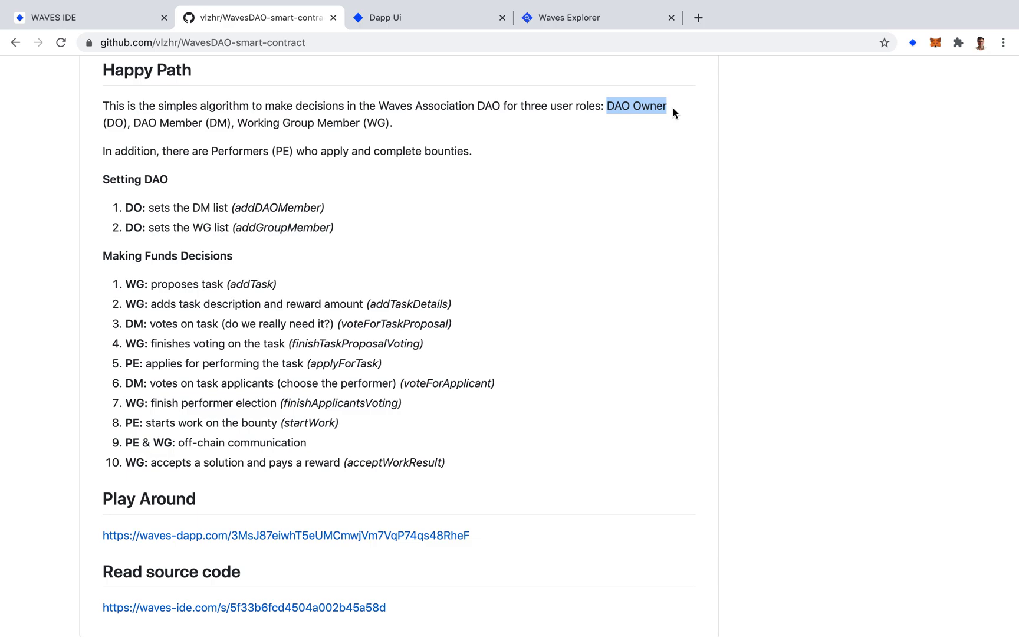
{"action": "left_click_drag", "start_coordinate": [133, 125], "coordinate": [216, 125]}
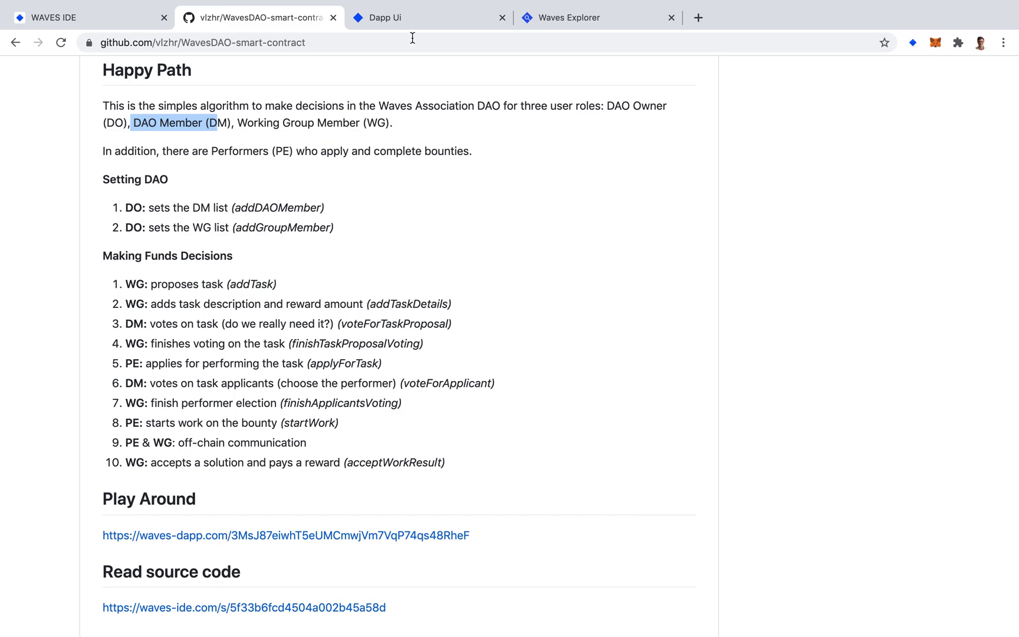
Switch to the Dapp UI and check which account is active in the Waves Keeper wallet
{"action": "left_click", "coordinate": [412, 18]}
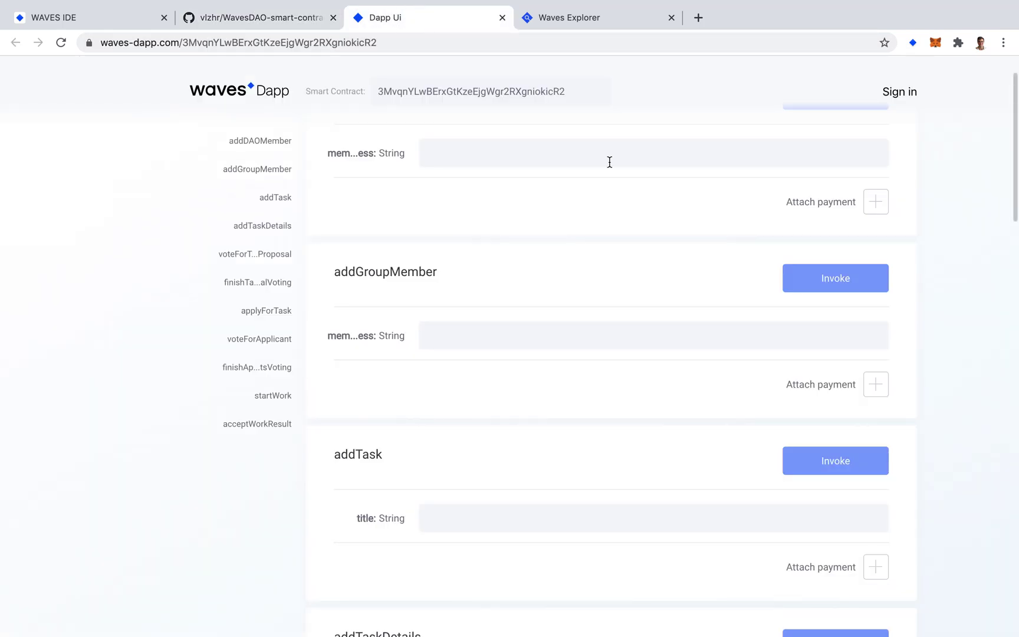
{"action": "left_click", "coordinate": [912, 43]}
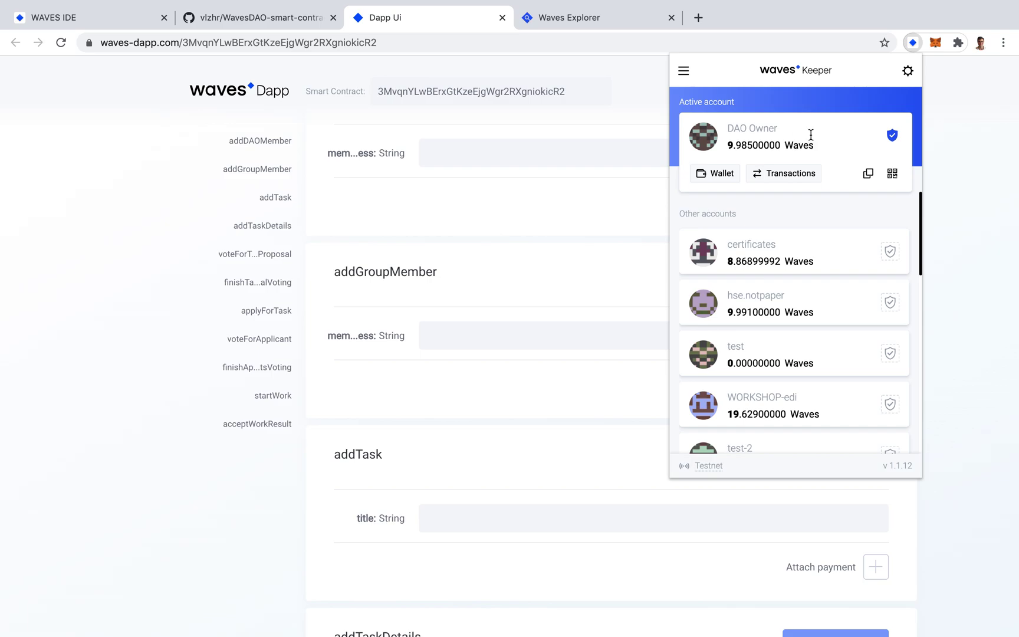
{"action": "left_click", "coordinate": [811, 139]}
{"action": "left_click", "coordinate": [510, 149]}
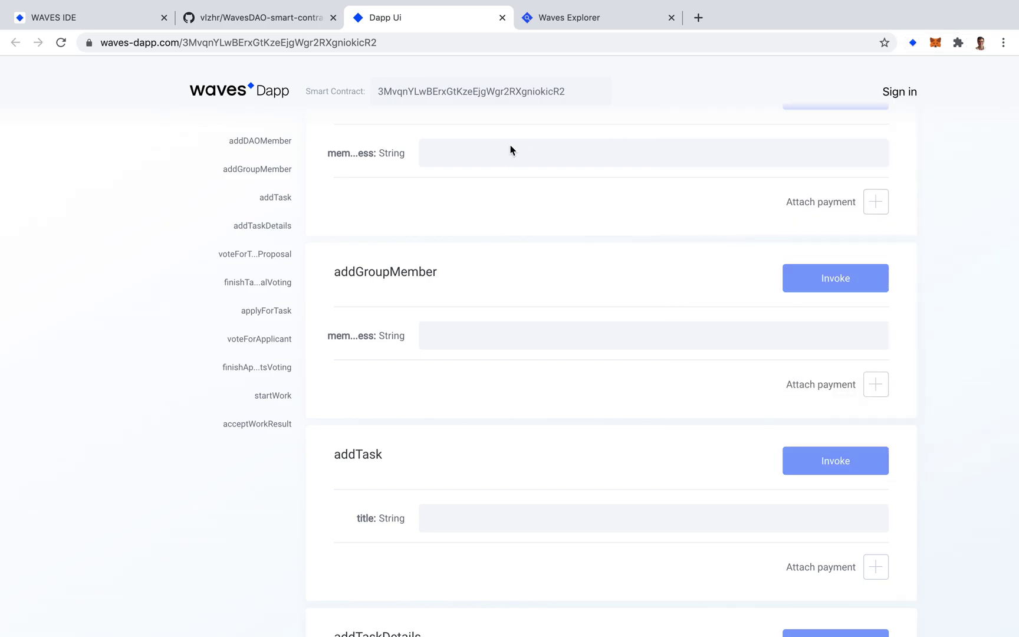
Copy the prospective member account's address from Waves Keeper and enter it as the addDAOMember member address
{"action": "scroll", "coordinate": [510, 150], "scroll_direction": "up", "scroll_amount": 2}
{"action": "left_click_drag", "start_coordinate": [340, 152], "coordinate": [423, 154]}
{"action": "left_click", "coordinate": [424, 153]}
{"action": "left_click", "coordinate": [913, 44]}
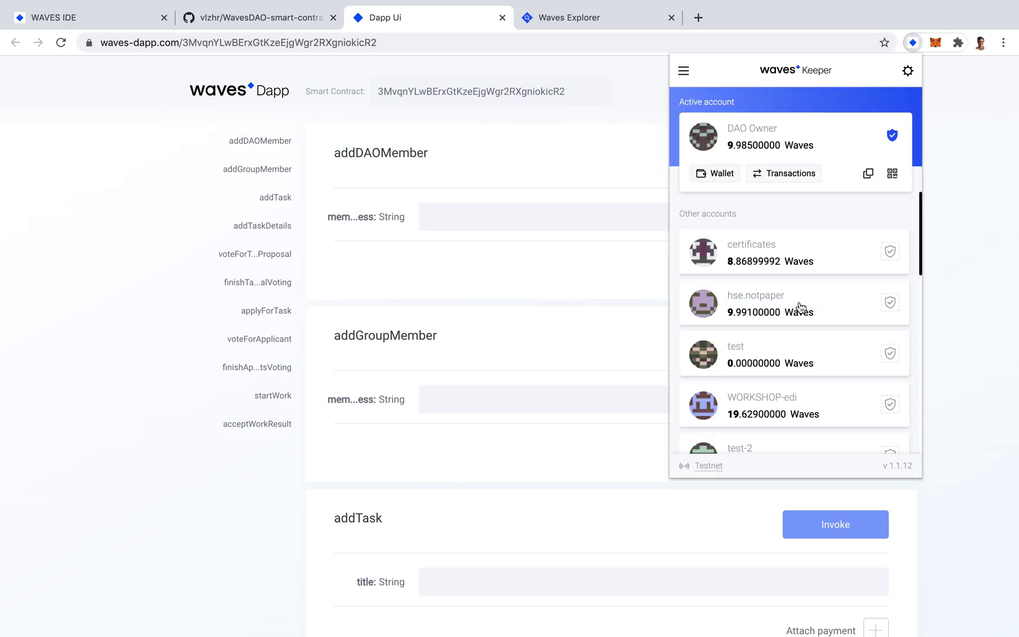
{"action": "scroll", "coordinate": [801, 307], "scroll_direction": "down", "scroll_amount": 5}
{"action": "left_click", "coordinate": [743, 273]}
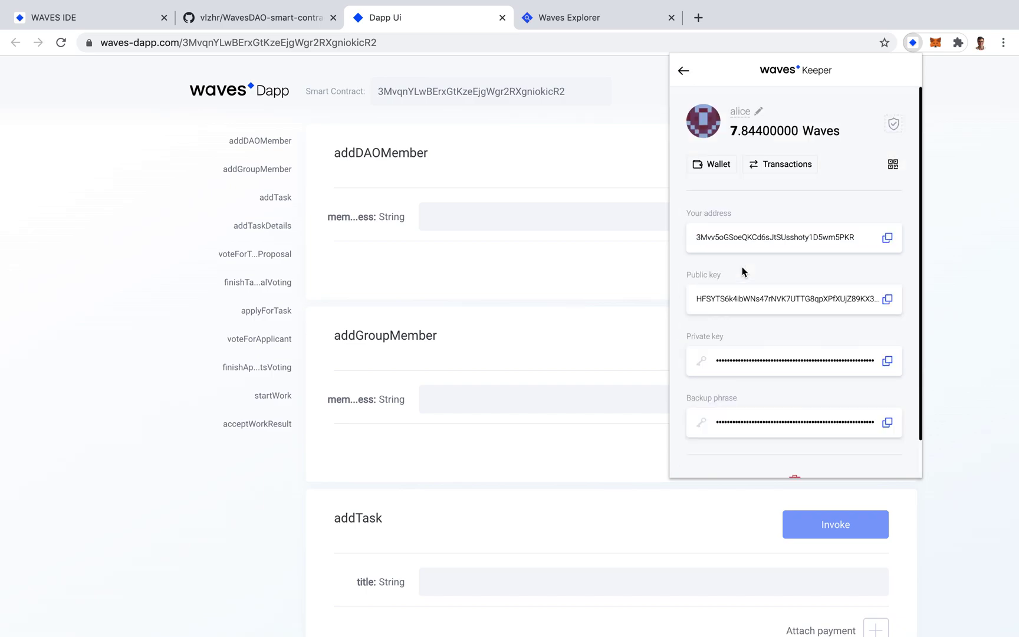
{"action": "left_click", "coordinate": [887, 237]}
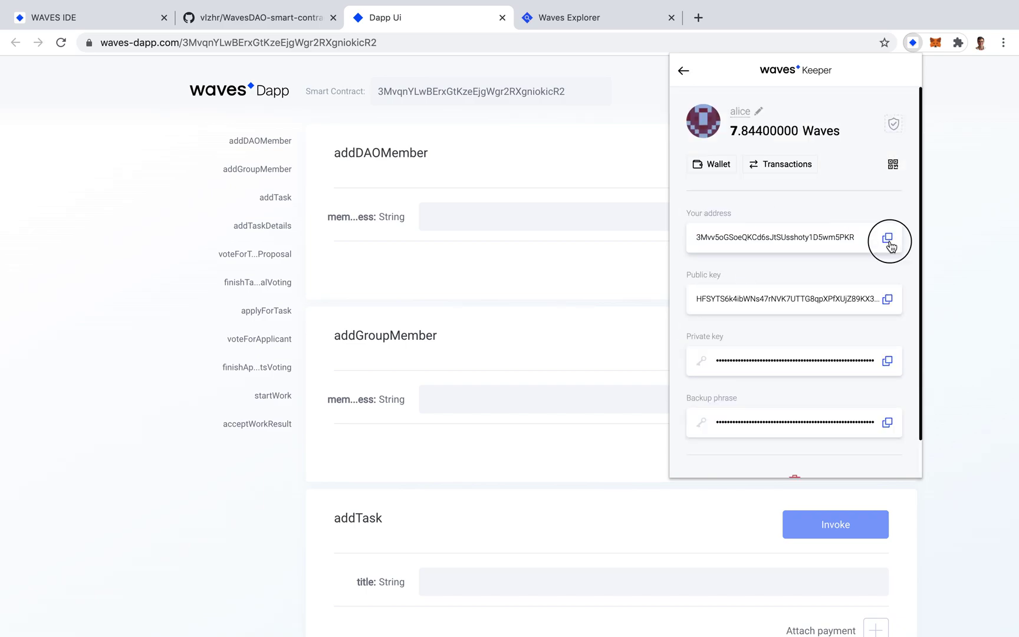
{"action": "left_click", "coordinate": [424, 227]}
{"action": "type", "text": "v"}
{"action": "key", "text": "super+v"}
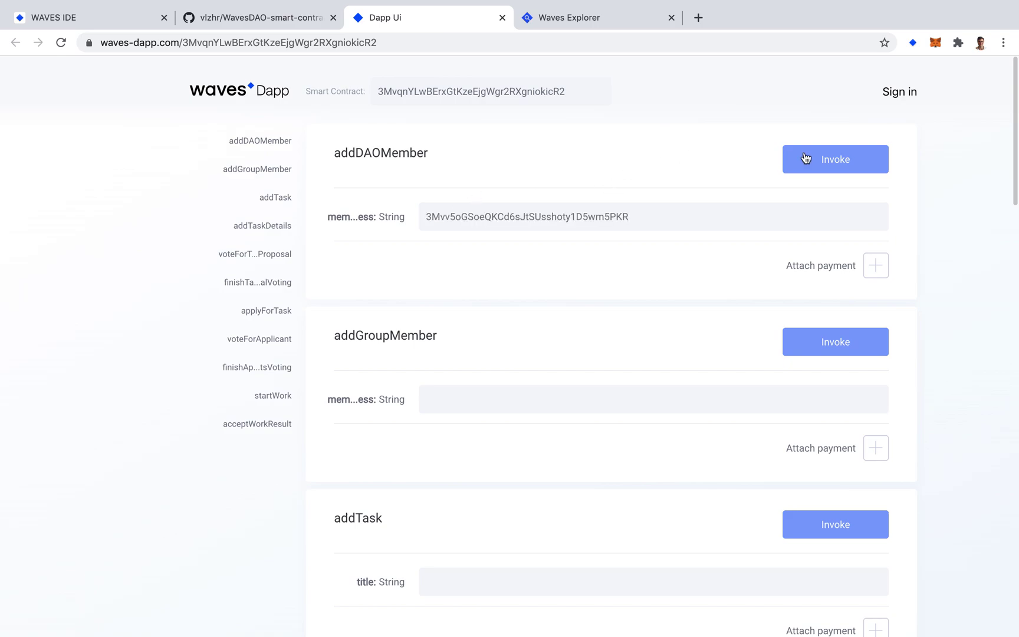
Sign in to the dApp with Keeper and check the DAO Owner account's details in the wallet
{"action": "left_click", "coordinate": [885, 94]}
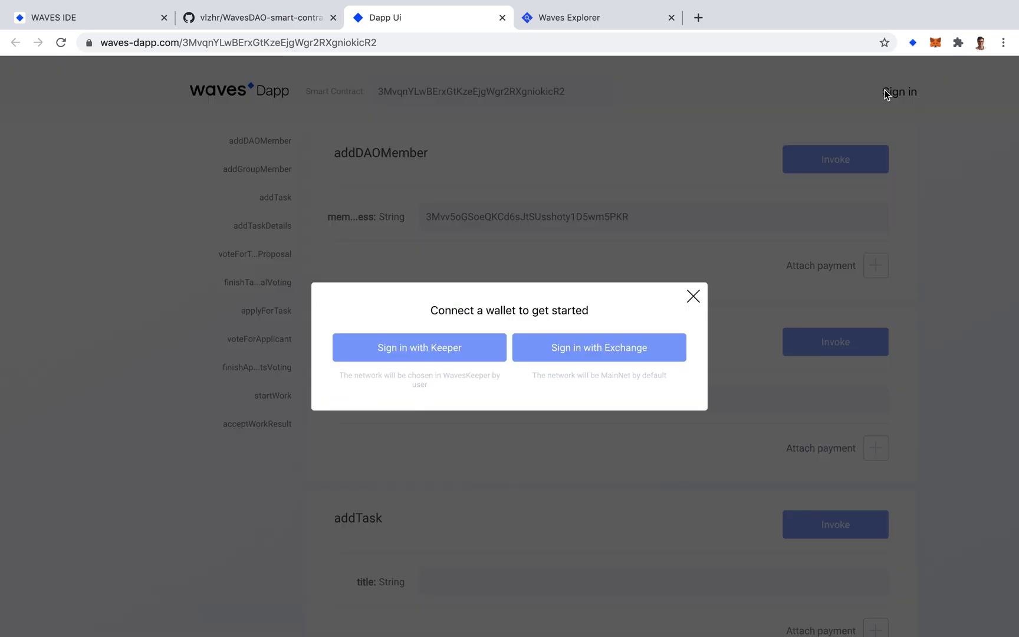
{"action": "left_click", "coordinate": [460, 347]}
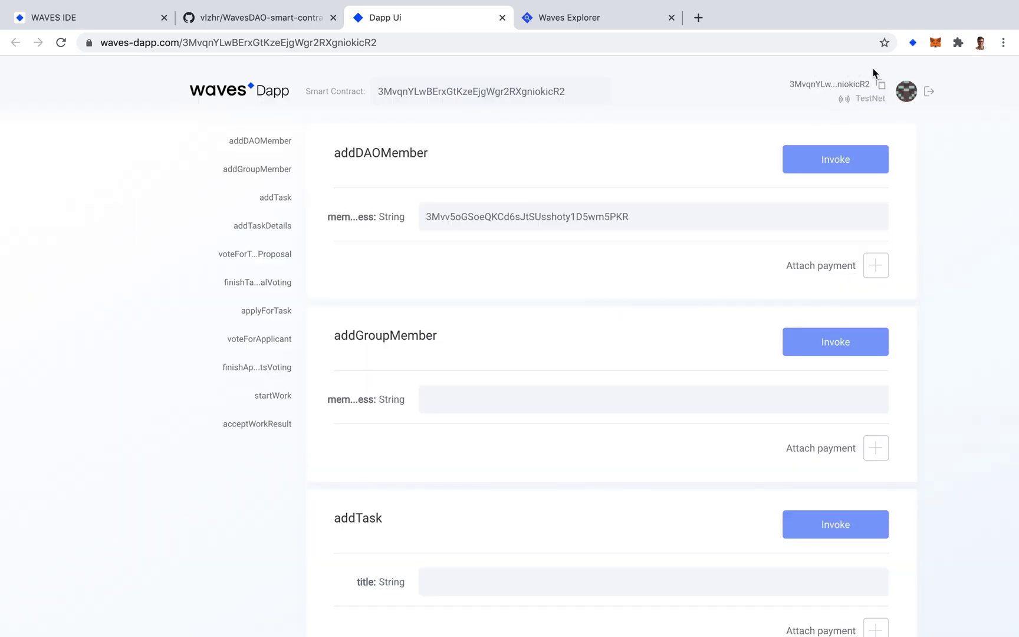
{"action": "left_click", "coordinate": [906, 49]}
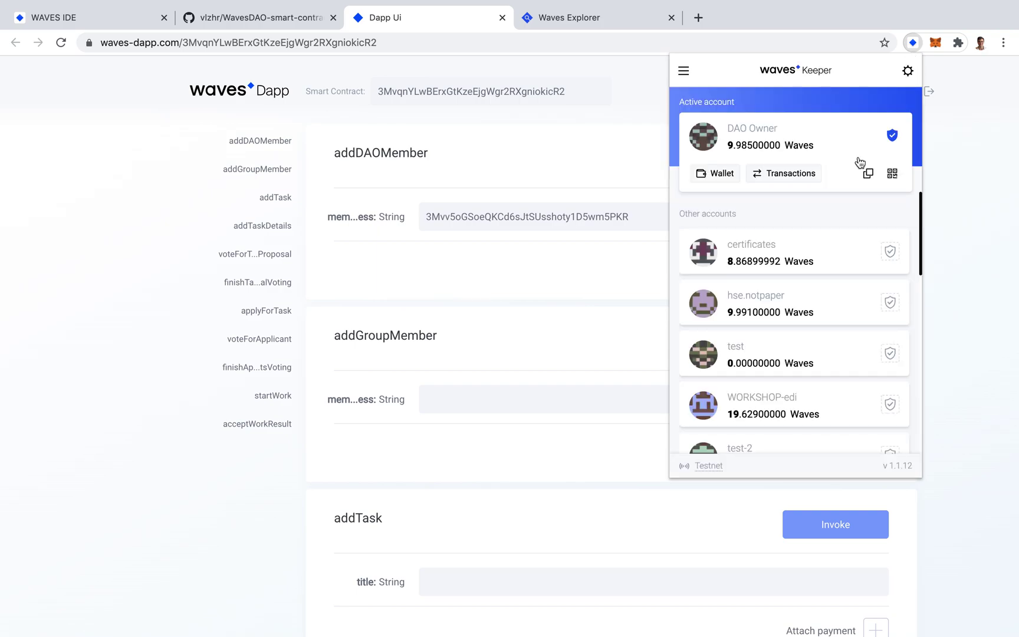
{"action": "left_click", "coordinate": [744, 136]}
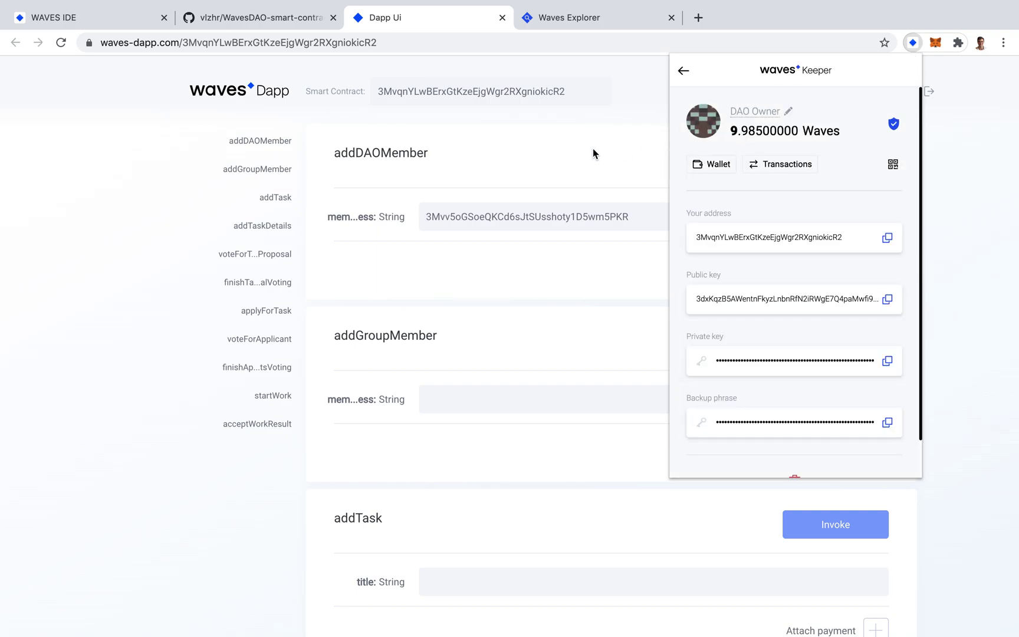
{"action": "left_click", "coordinate": [631, 117]}
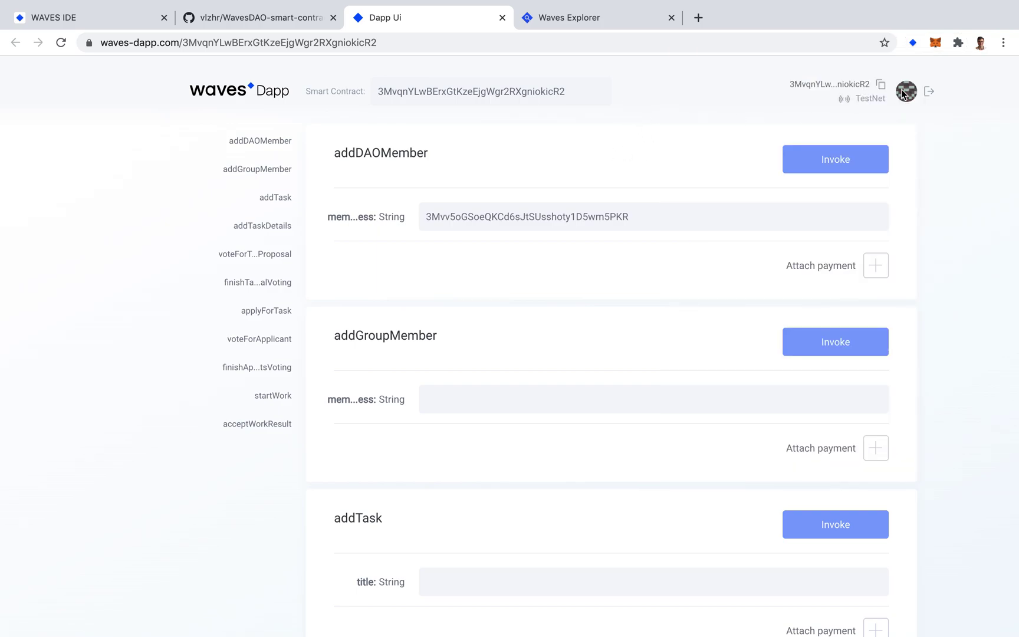
Invoke addDAOMember, approve the script invocation in Waves Keeper and close the request window
{"action": "left_click", "coordinate": [834, 166]}
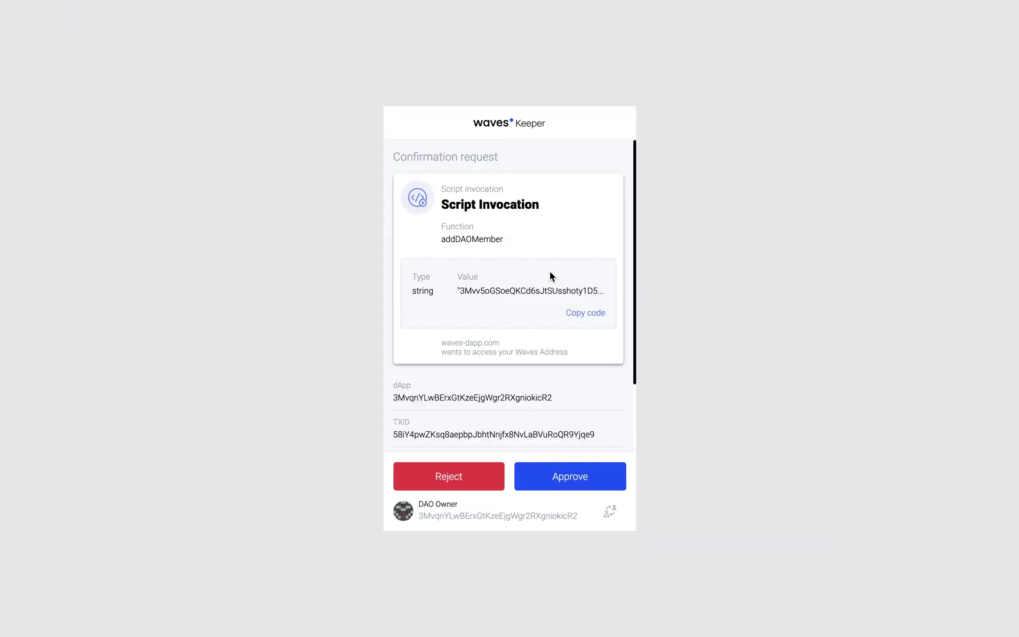
{"action": "left_click", "coordinate": [538, 473]}
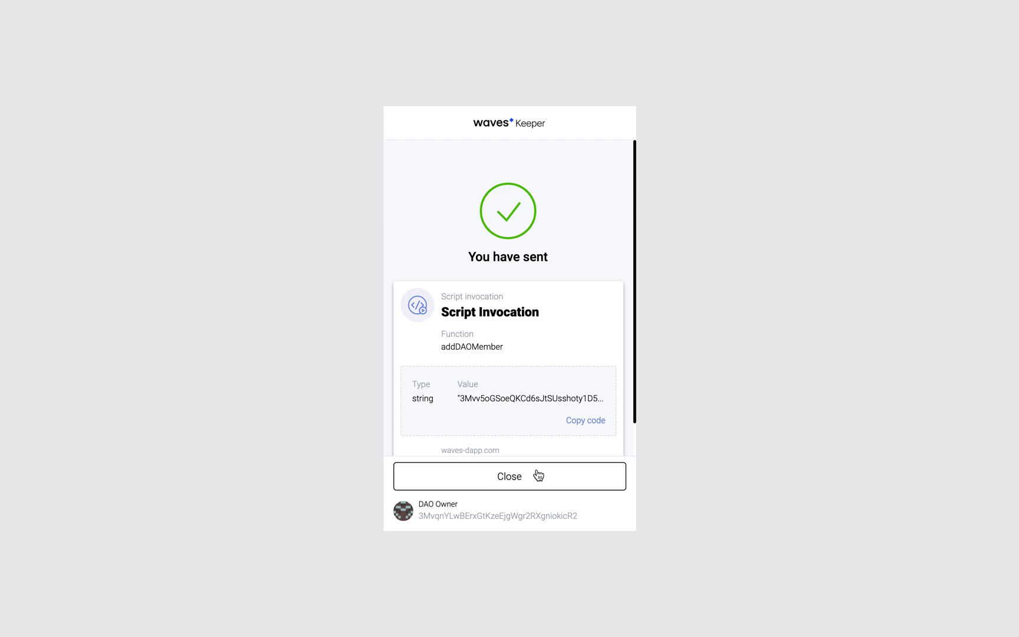
{"action": "left_click", "coordinate": [537, 475]}
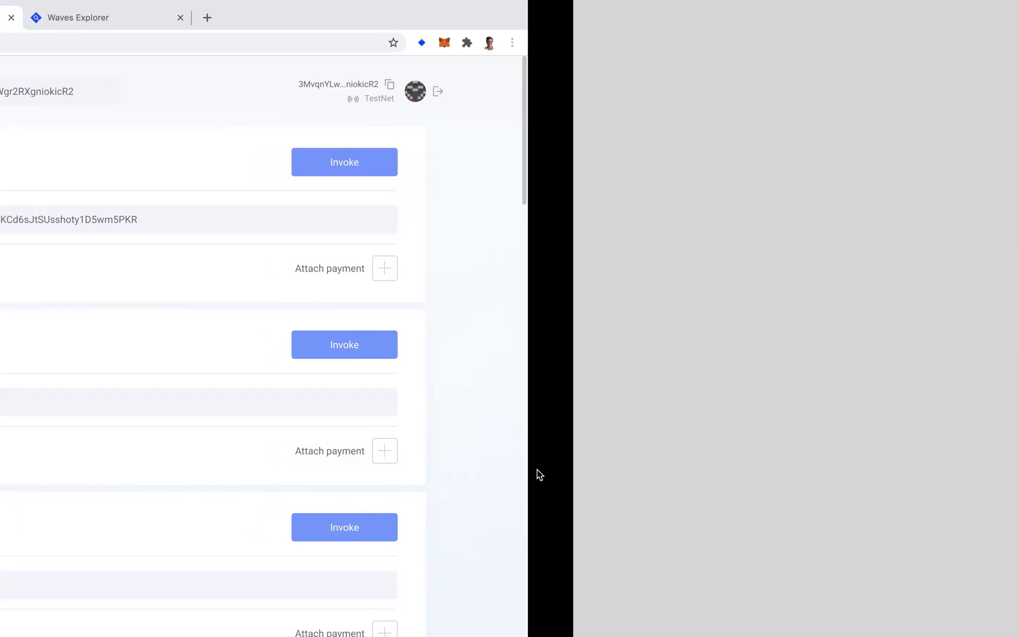
Switch to Waves Explorer, reload the contract's address page and show its stored data
{"action": "left_click", "coordinate": [575, 18]}
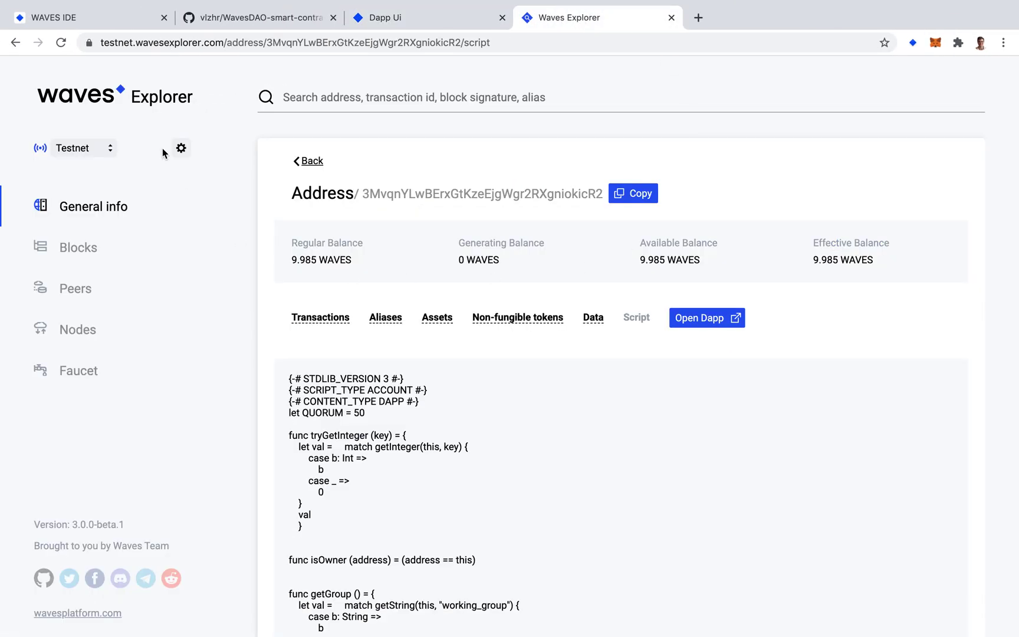
{"action": "left_click", "coordinate": [61, 42]}
{"action": "left_click", "coordinate": [592, 317]}
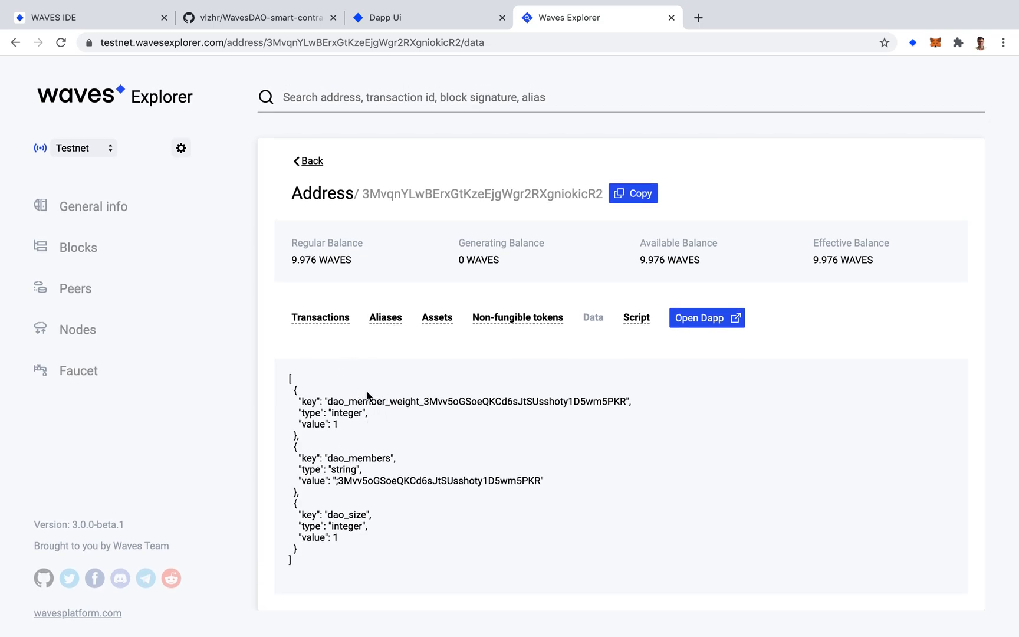
Examine the dao_member_weight, dao_members and dao_size entries in the contract data, copying the member address from dao_members
{"action": "left_click_drag", "start_coordinate": [327, 401], "coordinate": [626, 406]}
{"action": "left_click", "coordinate": [394, 405]}
{"action": "double_click", "coordinate": [358, 479]}
{"action": "key", "text": "super+c"}
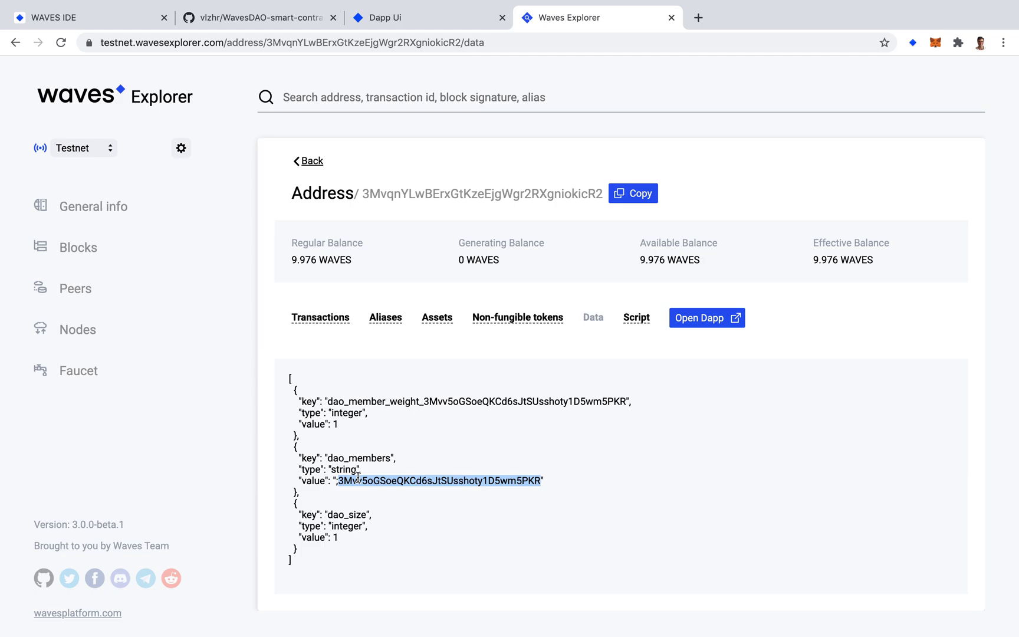
{"action": "left_click", "coordinate": [528, 536]}
{"action": "left_click_drag", "start_coordinate": [327, 515], "coordinate": [363, 517]}
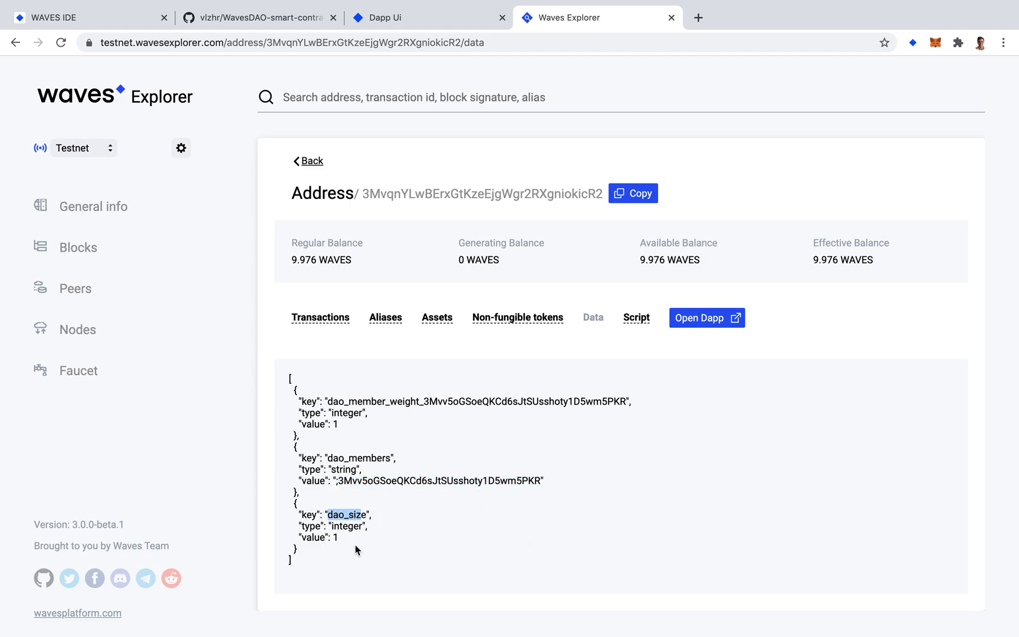
{"action": "left_click", "coordinate": [347, 542]}
{"action": "scroll", "coordinate": [347, 541], "scroll_direction": "up", "scroll_amount": 5}
{"action": "scroll", "coordinate": [347, 541], "scroll_direction": "down", "scroll_amount": 3}
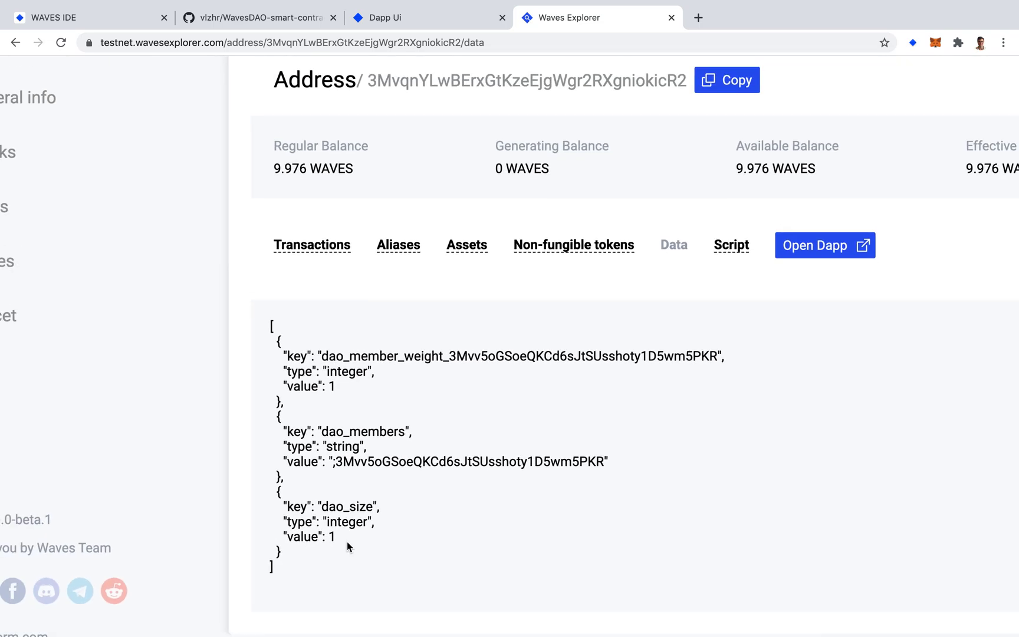
Back in the Dapp UI, paste the copied member address into addGroupMember, then invoke the function and approve it in Waves Keeper
{"action": "left_click", "coordinate": [456, 8]}
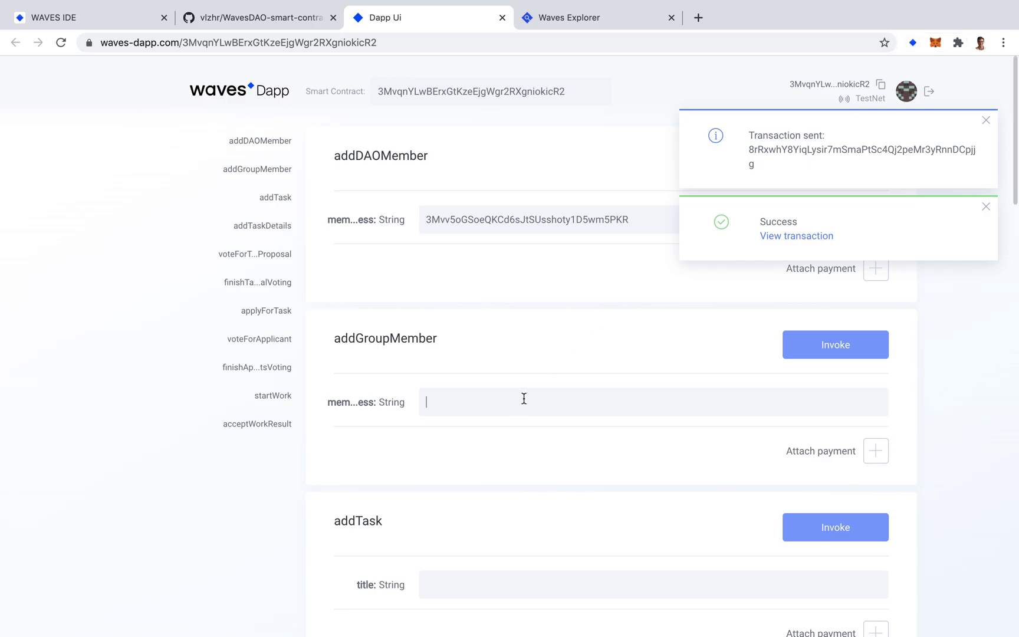
{"action": "key", "text": "super+v"}
{"action": "left_click", "coordinate": [837, 346]}
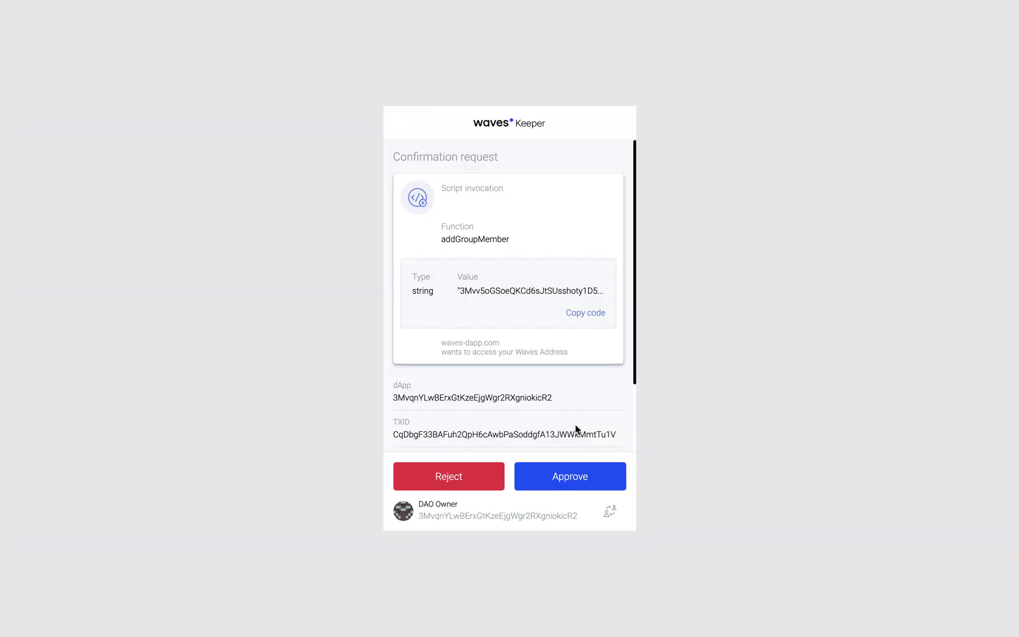
{"action": "left_click", "coordinate": [590, 481]}
{"action": "left_click", "coordinate": [591, 482]}
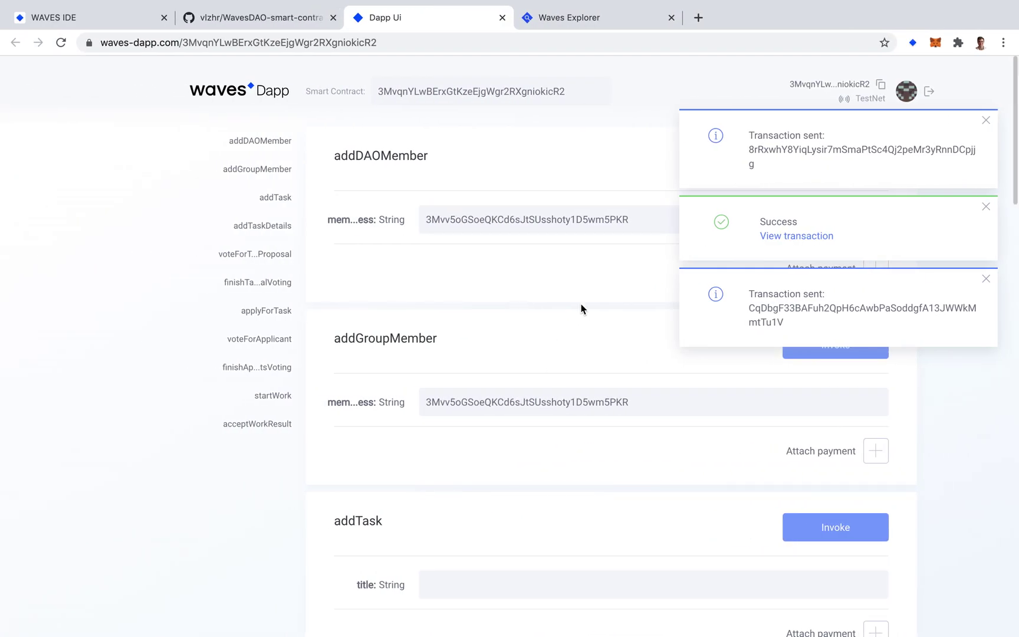
Return to Waves Explorer and reload the contract's data to check the working group entries
{"action": "left_click", "coordinate": [534, 24]}
{"action": "left_click", "coordinate": [61, 42]}
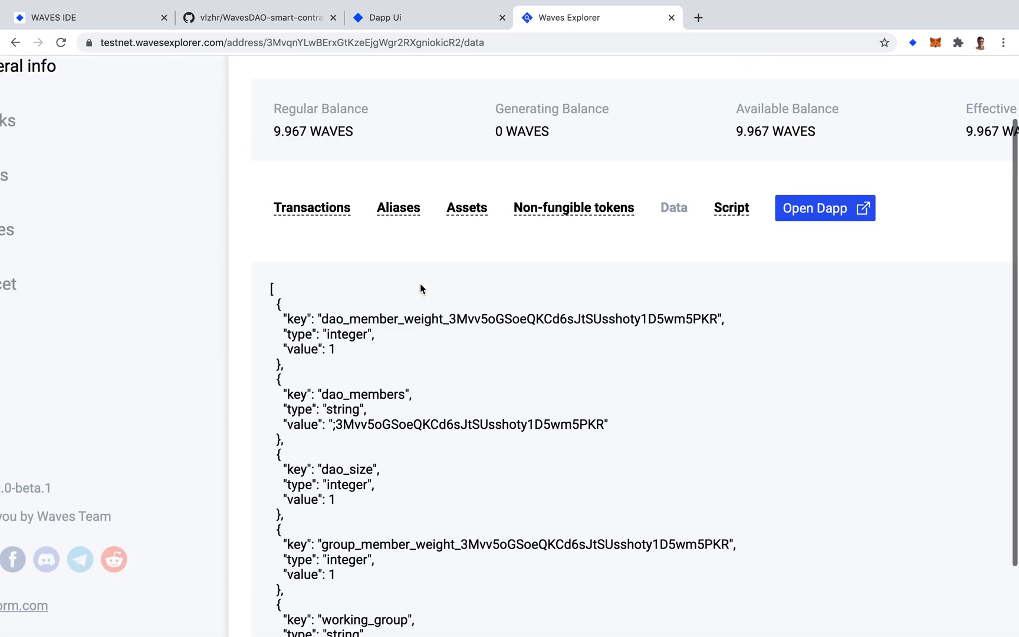
Examine the working_group_size entry at the end of the contract data
{"action": "scroll", "coordinate": [420, 289], "scroll_direction": "down", "scroll_amount": 4}
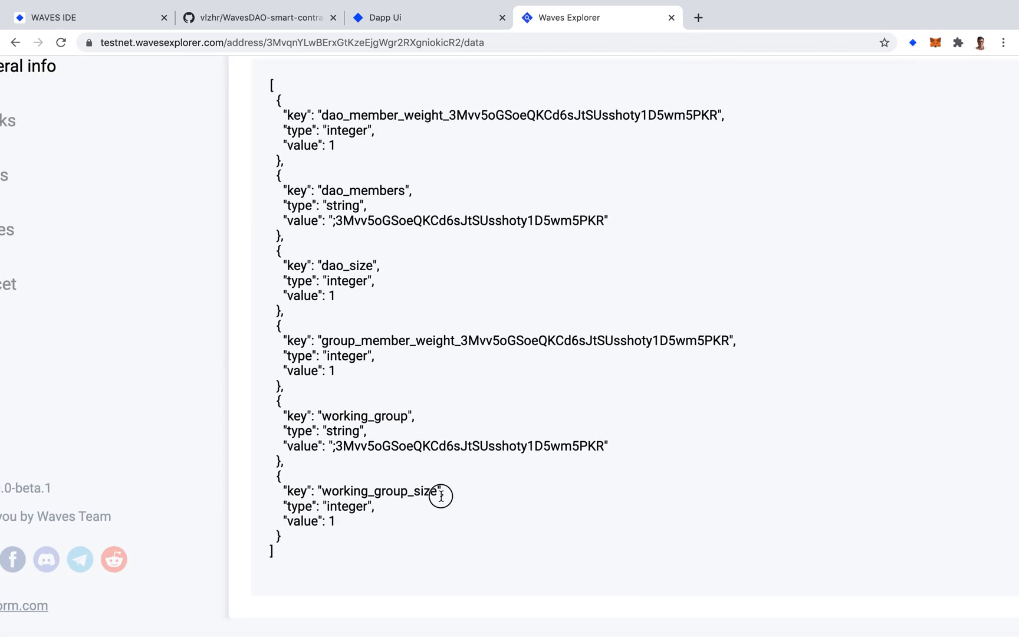
{"action": "left_click_drag", "start_coordinate": [441, 492], "coordinate": [297, 494]}
{"action": "left_click", "coordinate": [336, 522]}
Switch to the Dapp UI and dismiss all the transaction notifications
{"action": "left_click", "coordinate": [405, 18]}
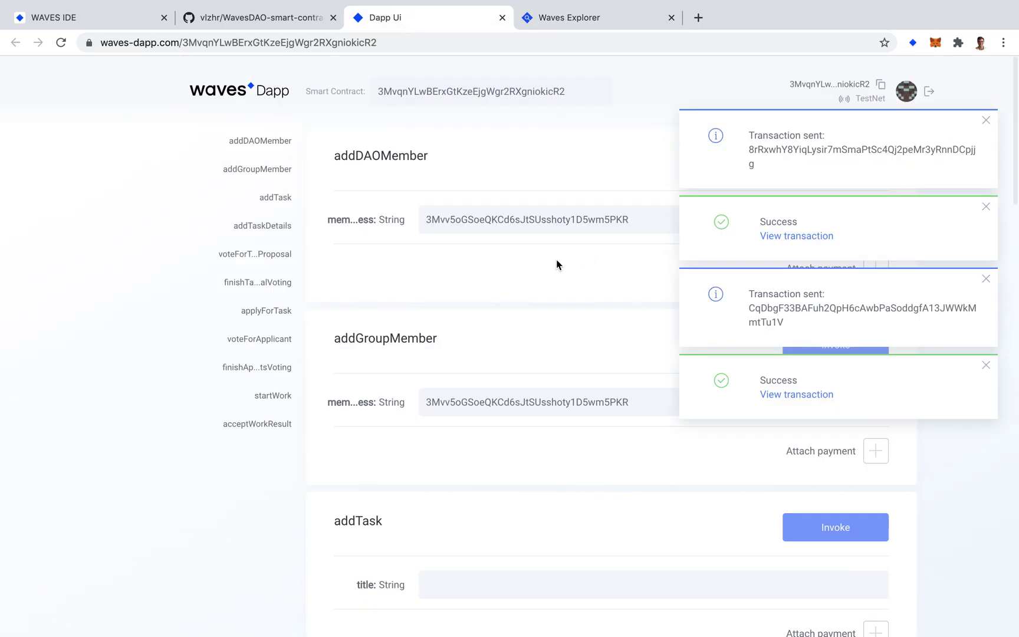
{"action": "scroll", "coordinate": [557, 264], "scroll_direction": "down", "scroll_amount": 3}
{"action": "left_click", "coordinate": [984, 123]}
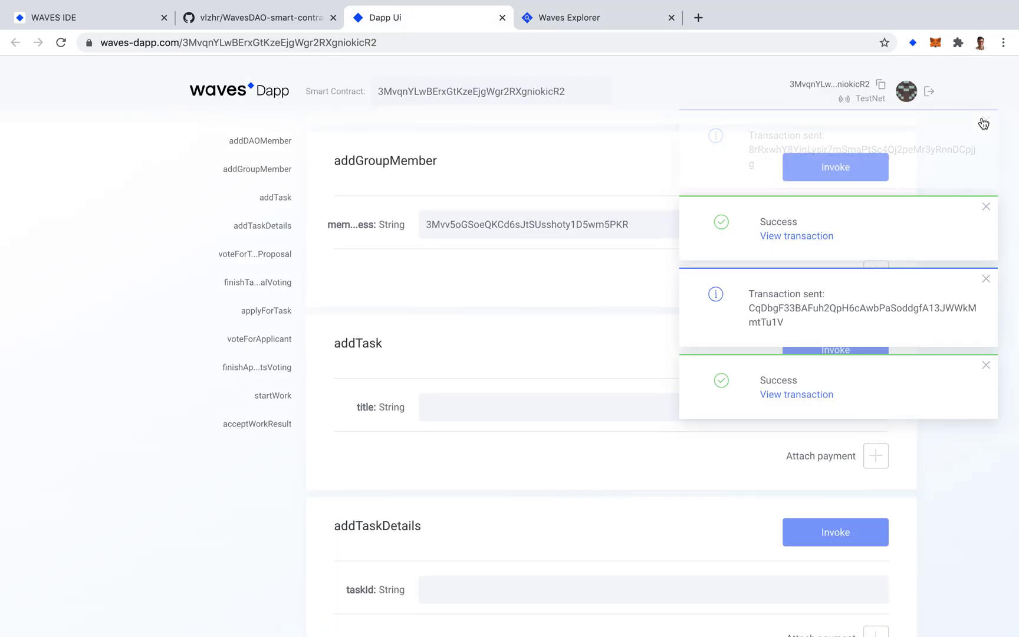
{"action": "left_click", "coordinate": [983, 122]}
{"action": "left_click", "coordinate": [984, 124]}
{"action": "left_click", "coordinate": [983, 121]}
In Waves Keeper, make the account of the added DAO and working group member active
{"action": "left_click", "coordinate": [914, 43]}
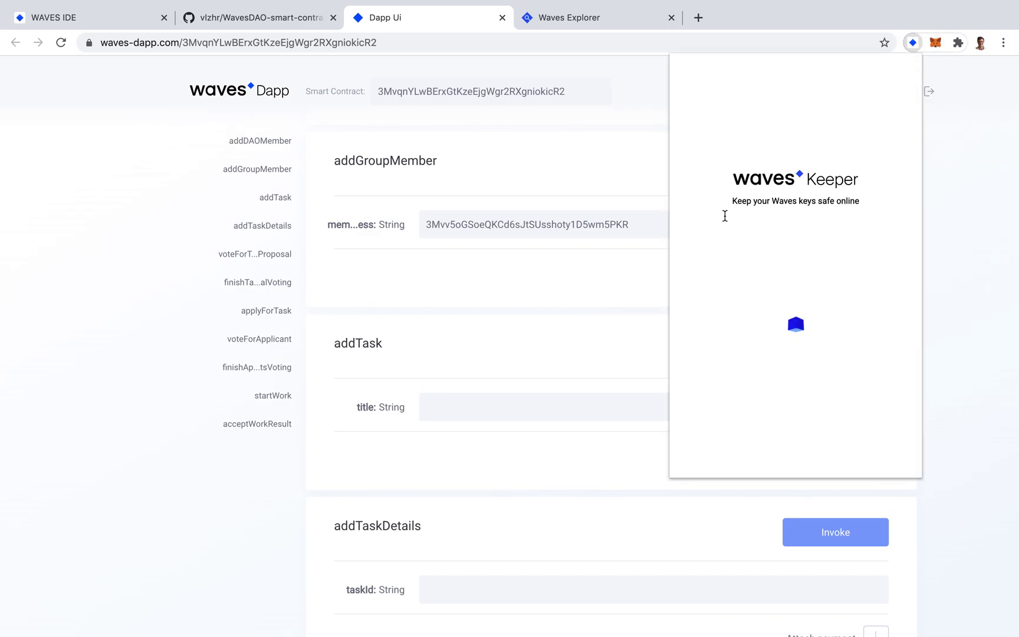
{"action": "scroll", "coordinate": [802, 277], "scroll_direction": "down", "scroll_amount": 5}
{"action": "scroll", "coordinate": [869, 334], "scroll_direction": "up", "scroll_amount": 10}
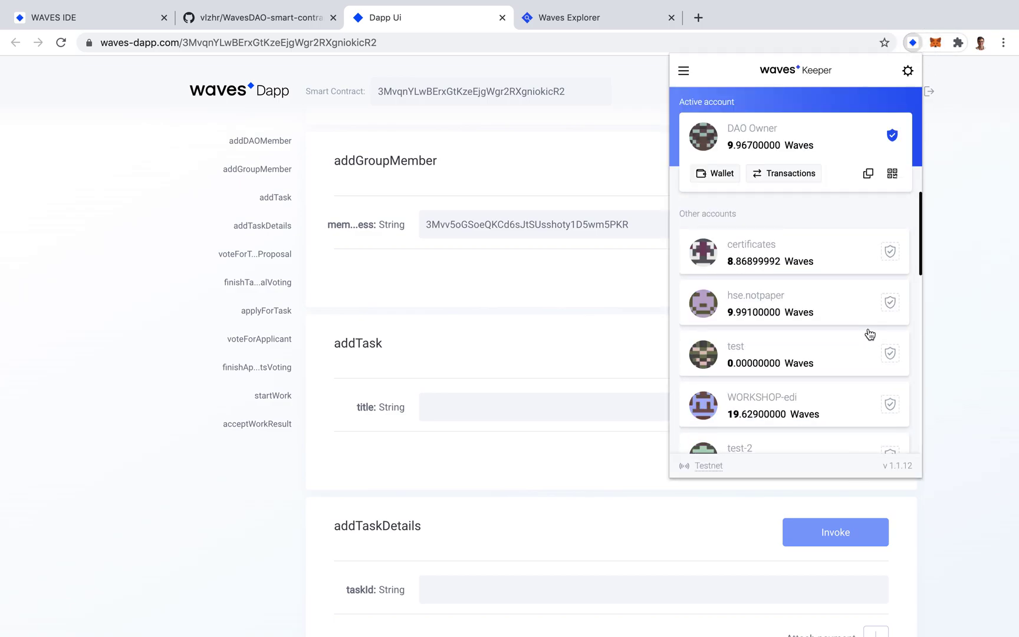
{"action": "scroll", "coordinate": [869, 335], "scroll_direction": "down", "scroll_amount": 10}
{"action": "left_click", "coordinate": [890, 273]}
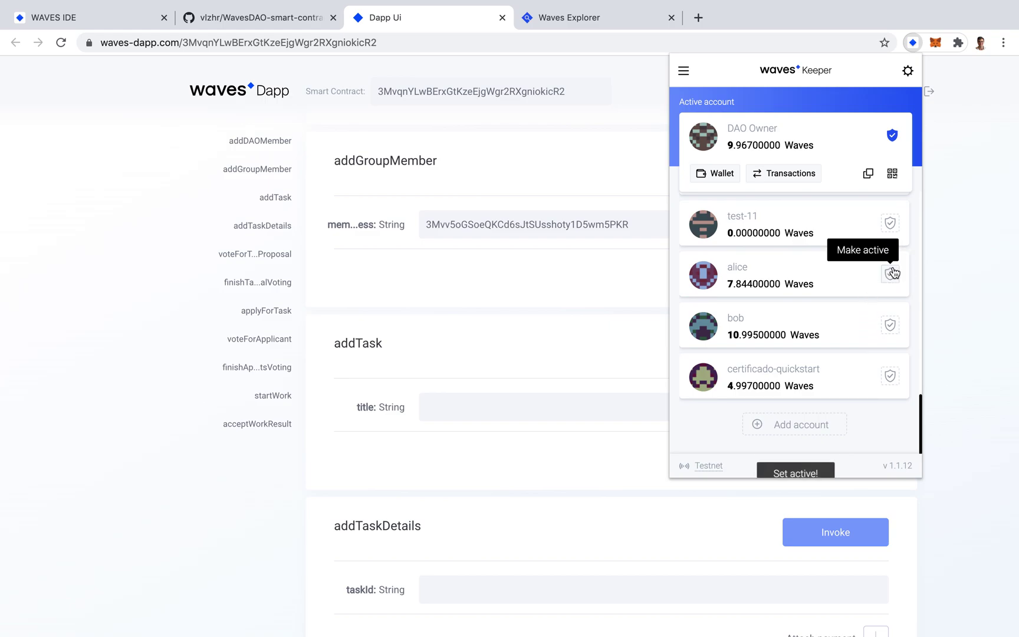
Set the addTask title to "Telegram Bot for Notifications", then invoke the function and approve it in Waves Keeper
{"action": "left_click", "coordinate": [439, 300]}
{"action": "left_click", "coordinate": [494, 417]}
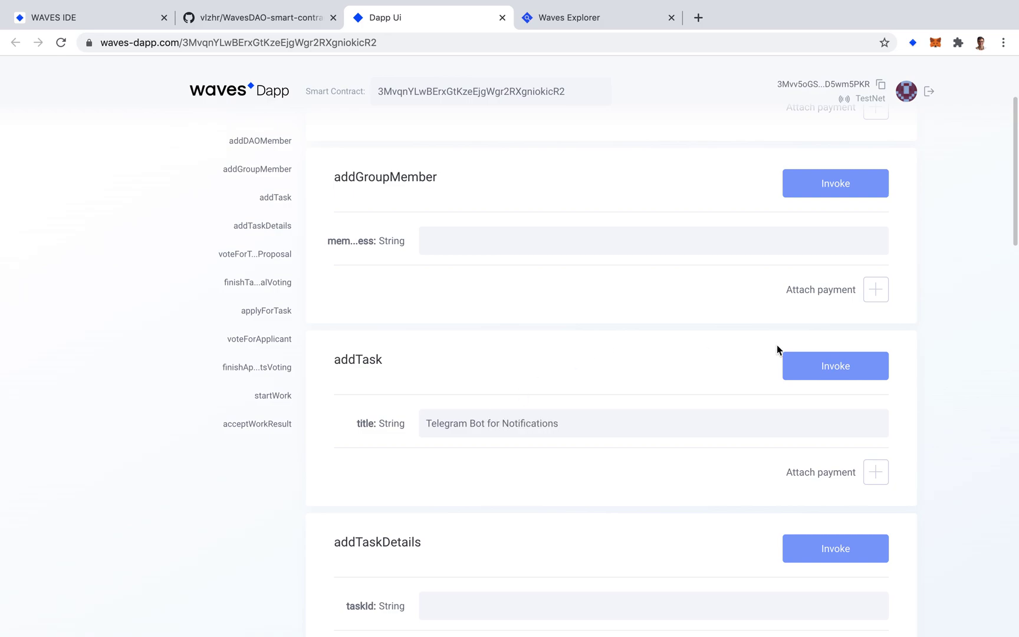
{"action": "left_click", "coordinate": [848, 379]}
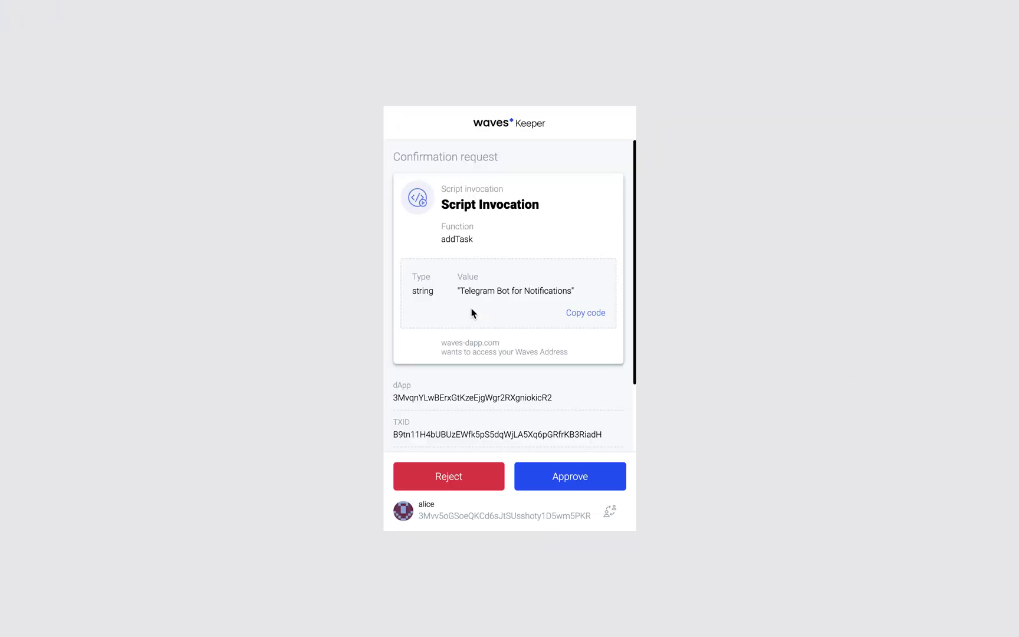
{"action": "left_click", "coordinate": [564, 493]}
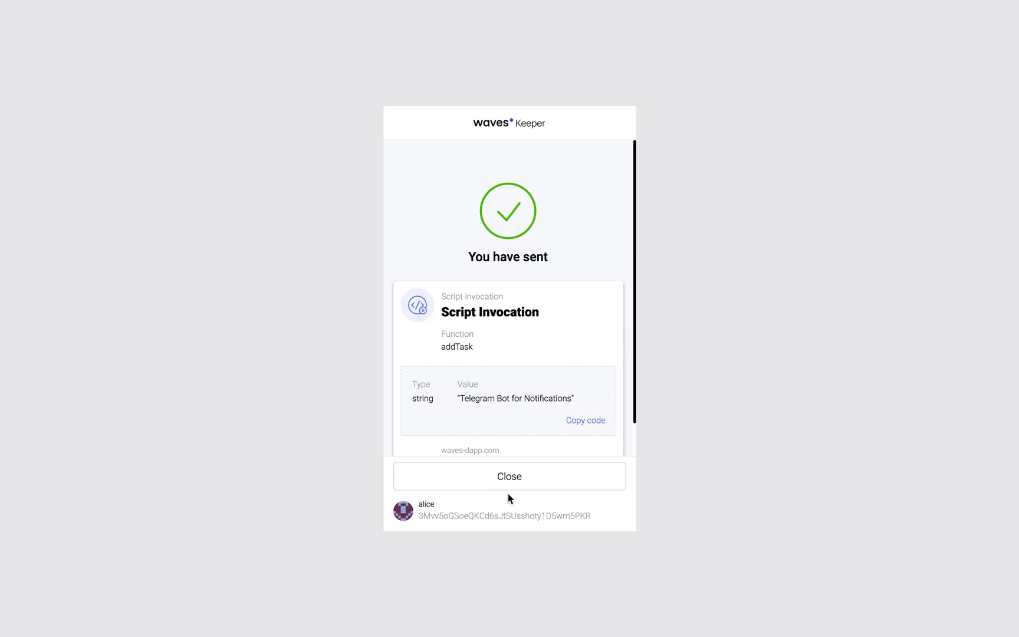
{"action": "left_click", "coordinate": [504, 489]}
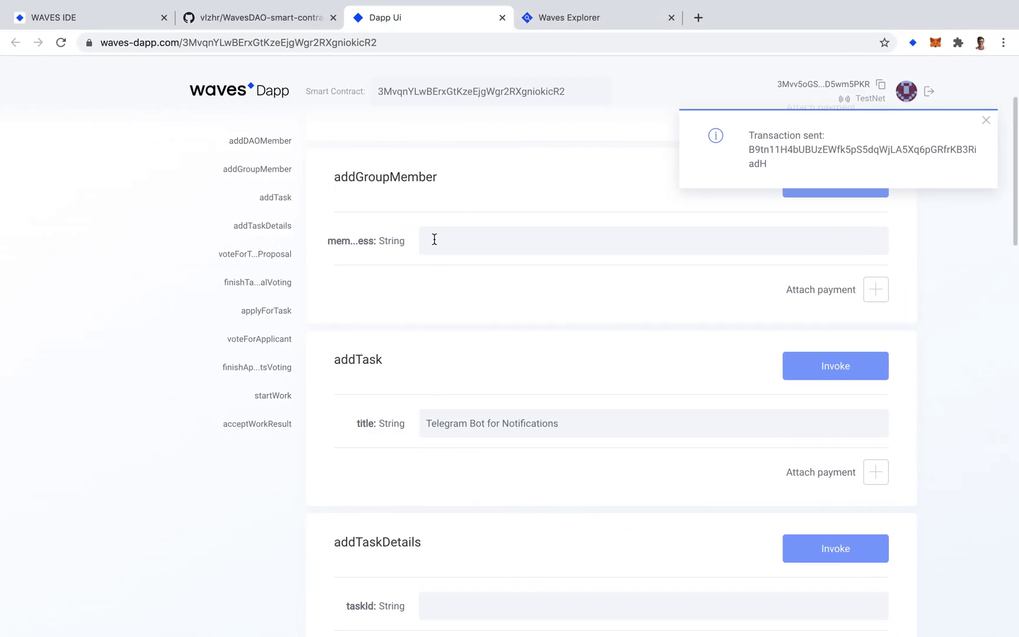
Switch to the GitHub README and review the addTaskDetails step under Making Funds Decisions
{"action": "scroll", "coordinate": [434, 238], "scroll_direction": "down", "scroll_amount": 3}
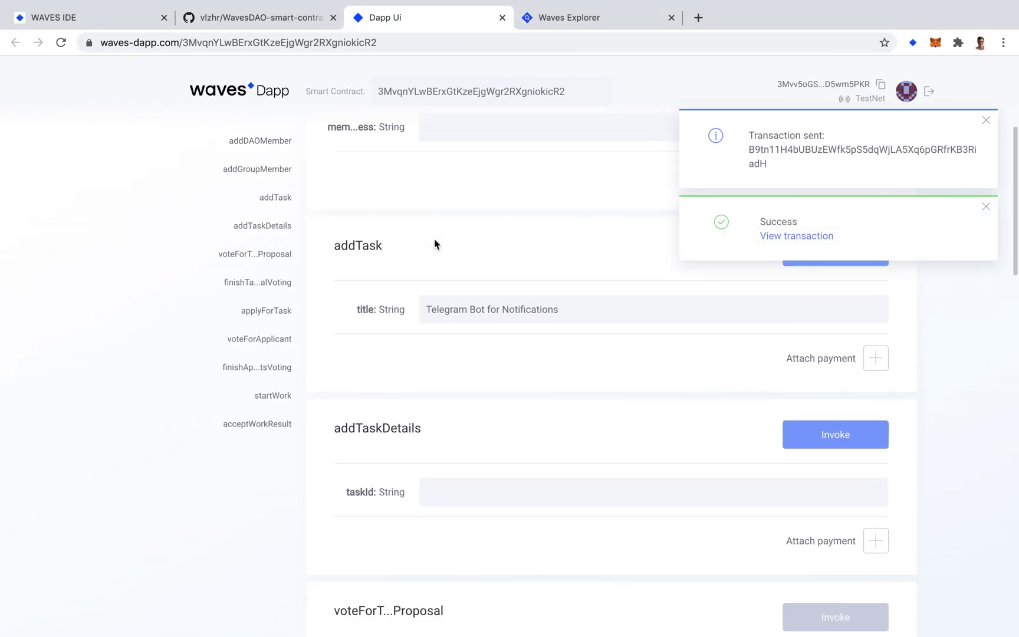
{"action": "left_click", "coordinate": [227, 26]}
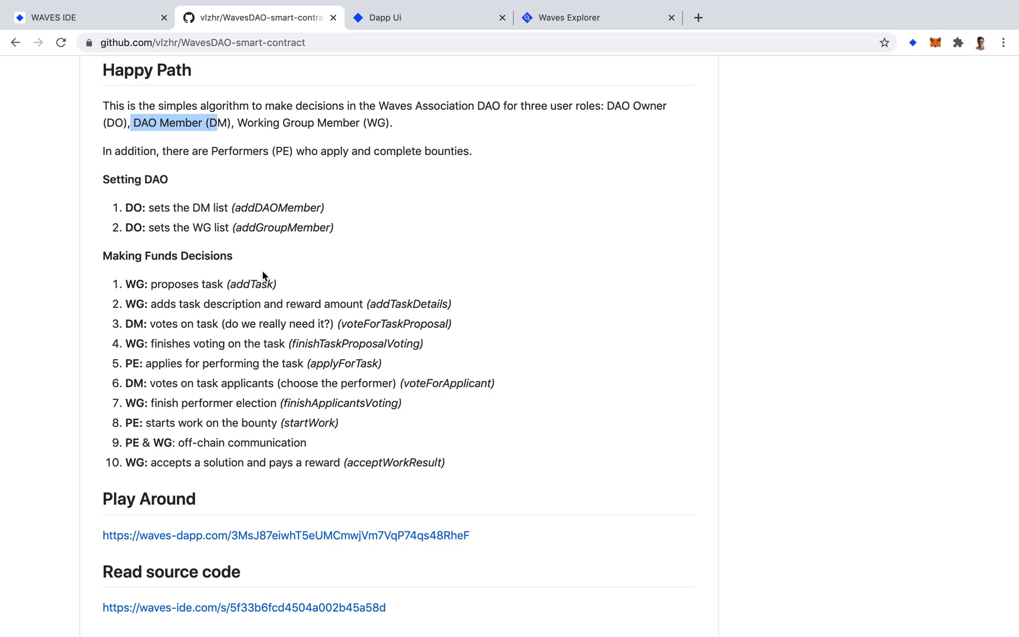
{"action": "left_click_drag", "start_coordinate": [171, 300], "coordinate": [292, 299]}
{"action": "left_click", "coordinate": [302, 300]}
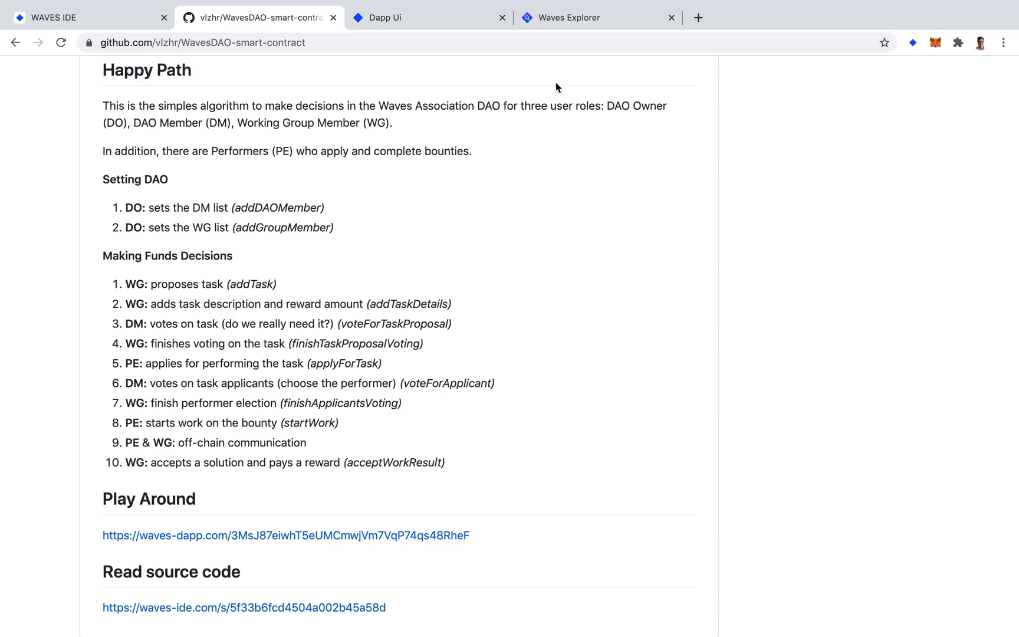
Reload the contract data in Waves Explorer and copy the task ID from the new task entry's key, without the _task suffix
{"action": "left_click", "coordinate": [551, 20]}
{"action": "scroll", "coordinate": [464, 307], "scroll_direction": "down", "scroll_amount": 1}
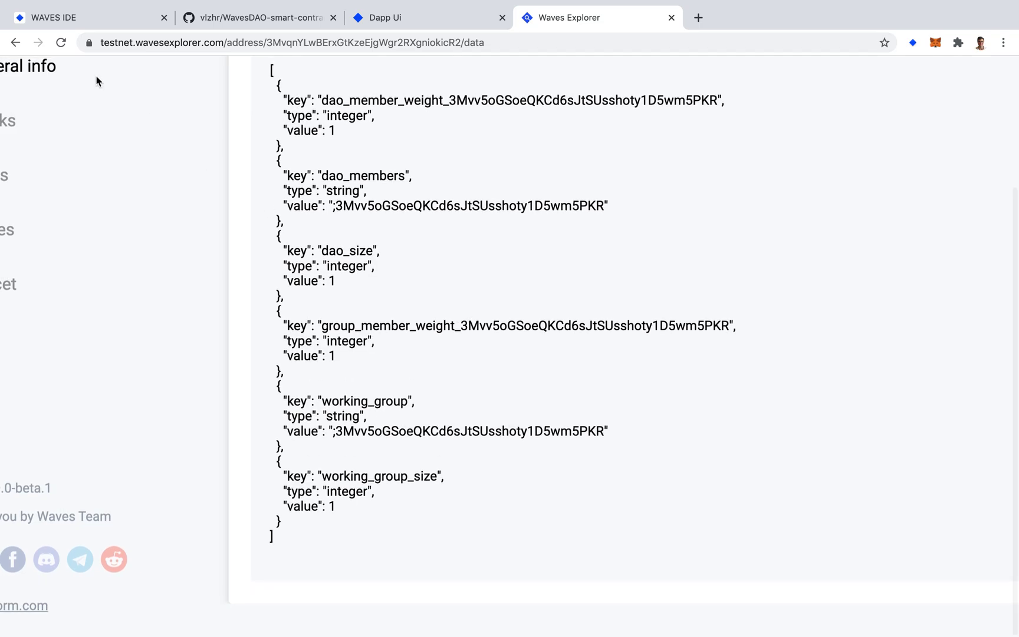
{"action": "left_click", "coordinate": [61, 43]}
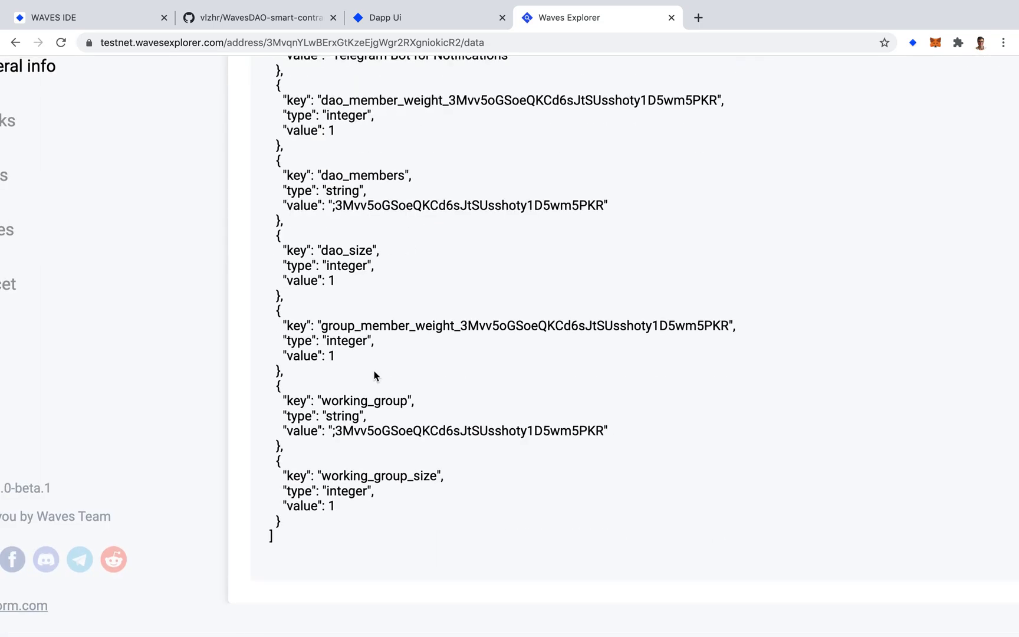
{"action": "scroll", "coordinate": [351, 289], "scroll_direction": "up", "scroll_amount": 3}
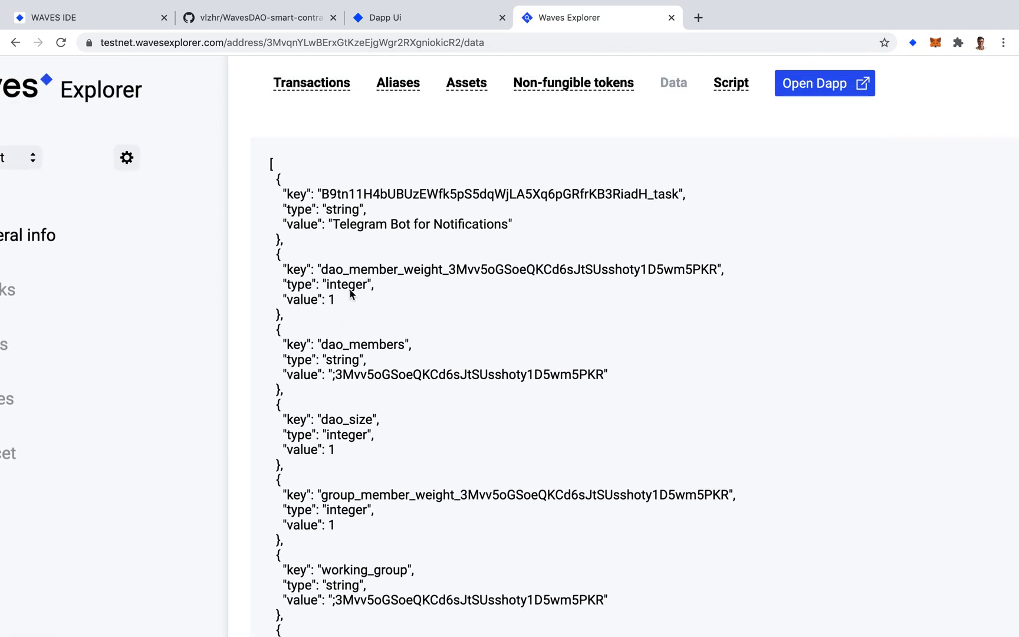
{"action": "left_click_drag", "start_coordinate": [676, 193], "coordinate": [646, 195]}
{"action": "key", "text": "super+c"}
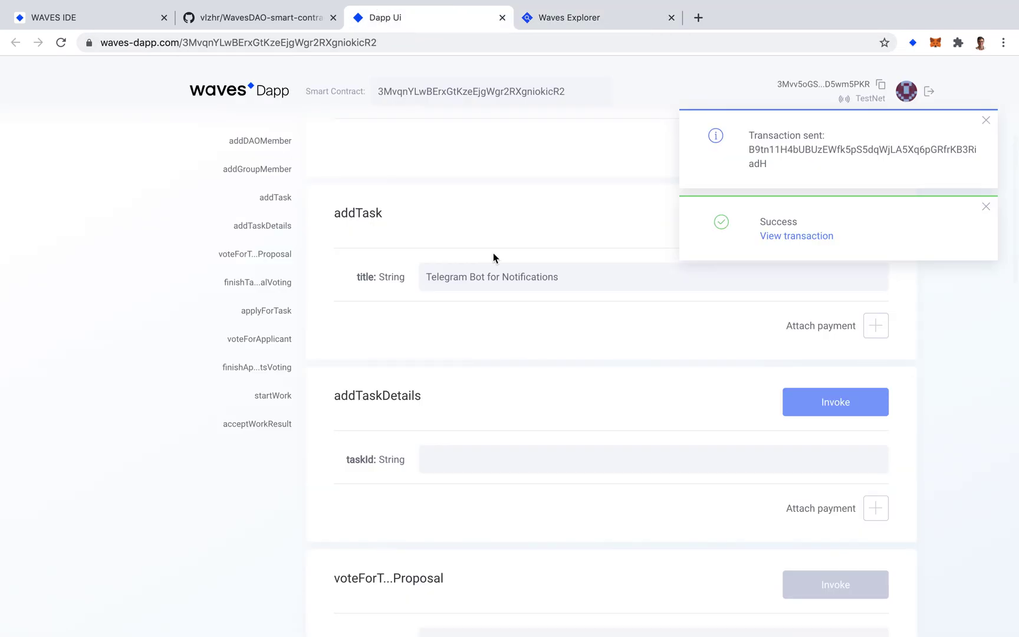
In the Dapp UI, paste the task ID into addTaskDetails and attach a payment of 1 WAVES, dismissing the notifications
{"action": "scroll", "coordinate": [487, 267], "scroll_direction": "down", "scroll_amount": 2}
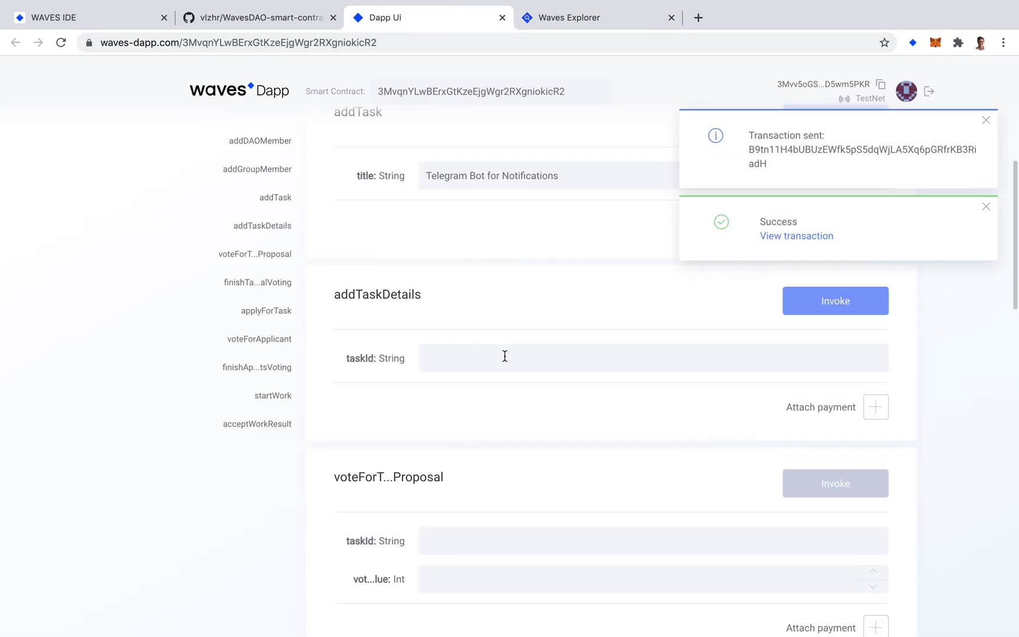
{"action": "key", "text": "super+v"}
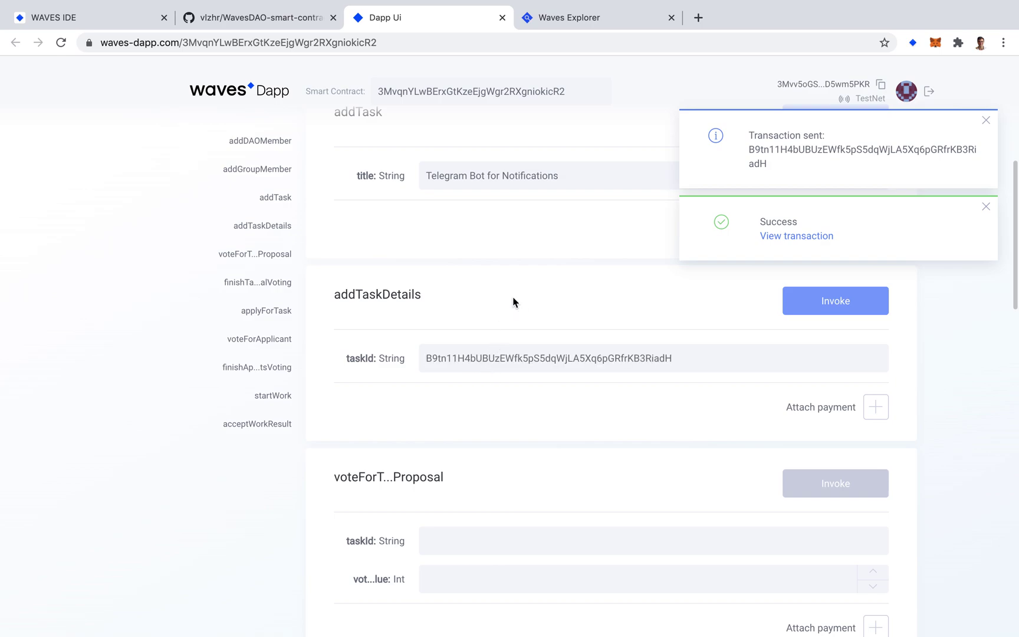
{"action": "left_click", "coordinate": [875, 407]}
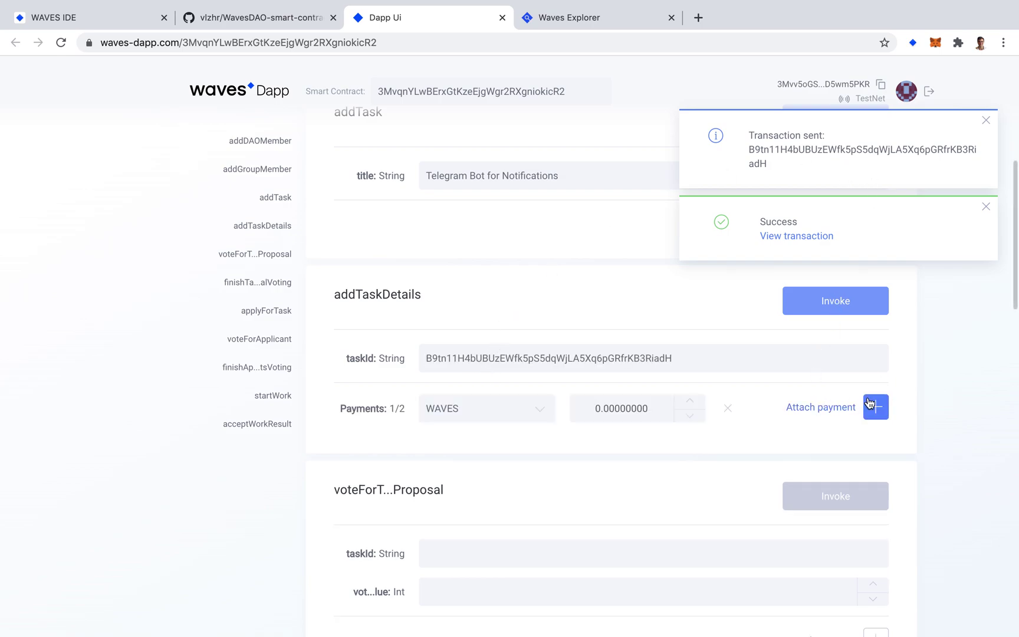
{"action": "scroll", "coordinate": [562, 361], "scroll_direction": "down", "scroll_amount": 1}
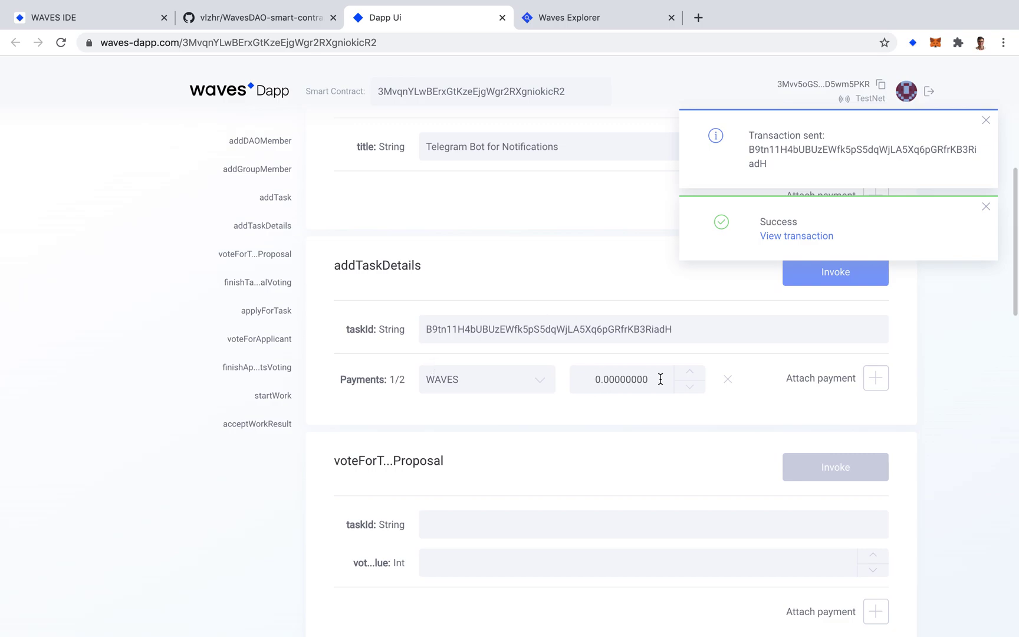
{"action": "left_click", "coordinate": [602, 380]}
{"action": "key", "text": "BackSpace"}
{"action": "type", "text": "1"}
{"action": "left_click", "coordinate": [991, 119]}
{"action": "left_click", "coordinate": [988, 119]}
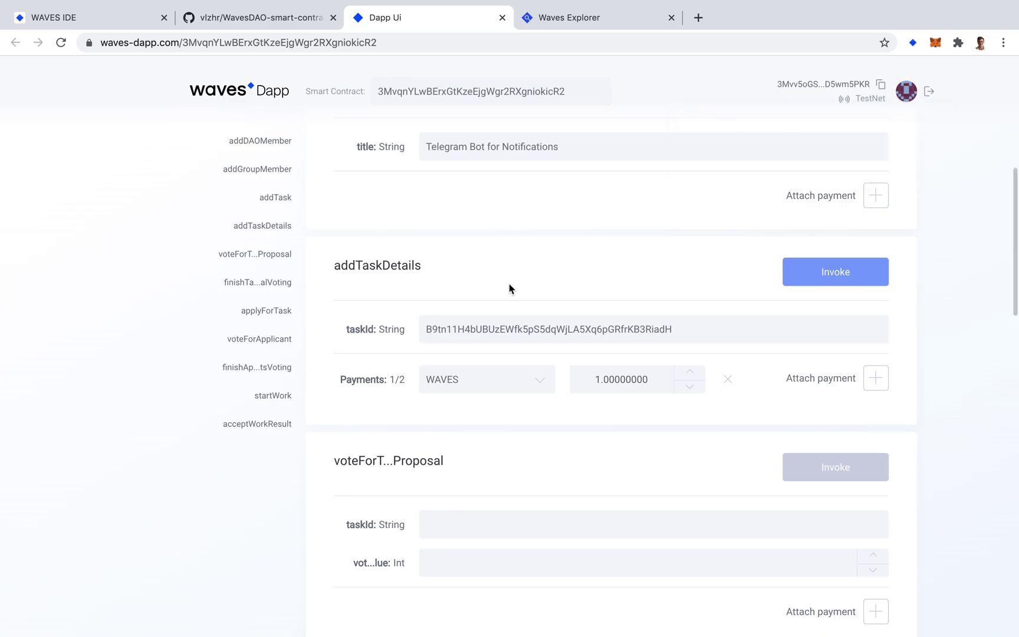
Invoke addTaskDetails and approve the transaction in Waves Keeper
{"action": "left_click", "coordinate": [832, 279]}
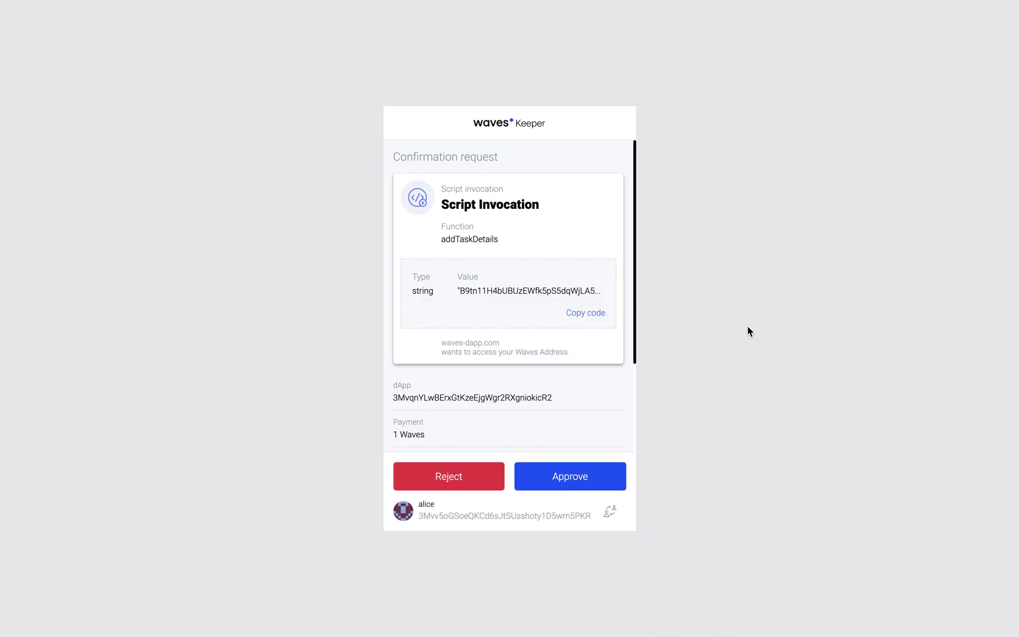
{"action": "left_click", "coordinate": [470, 245]}
{"action": "left_click", "coordinate": [549, 480]}
{"action": "left_click", "coordinate": [548, 483]}
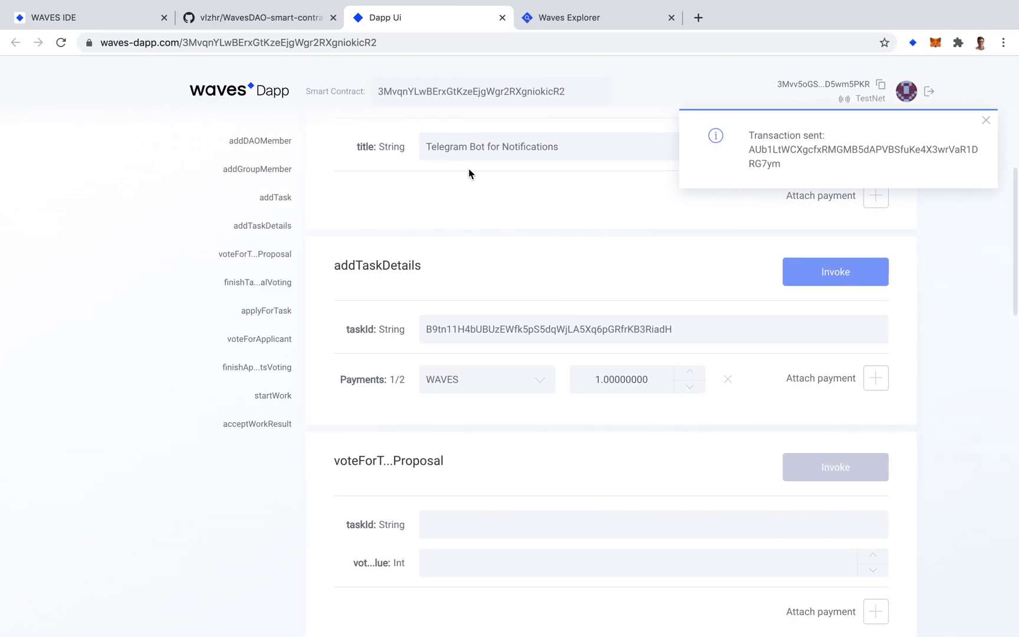
Return to Waves Explorer, reload the contract page and check its regular balance and the task's reward and status entries
{"action": "left_click", "coordinate": [539, 26]}
{"action": "scroll", "coordinate": [464, 218], "scroll_direction": "up", "scroll_amount": 5}
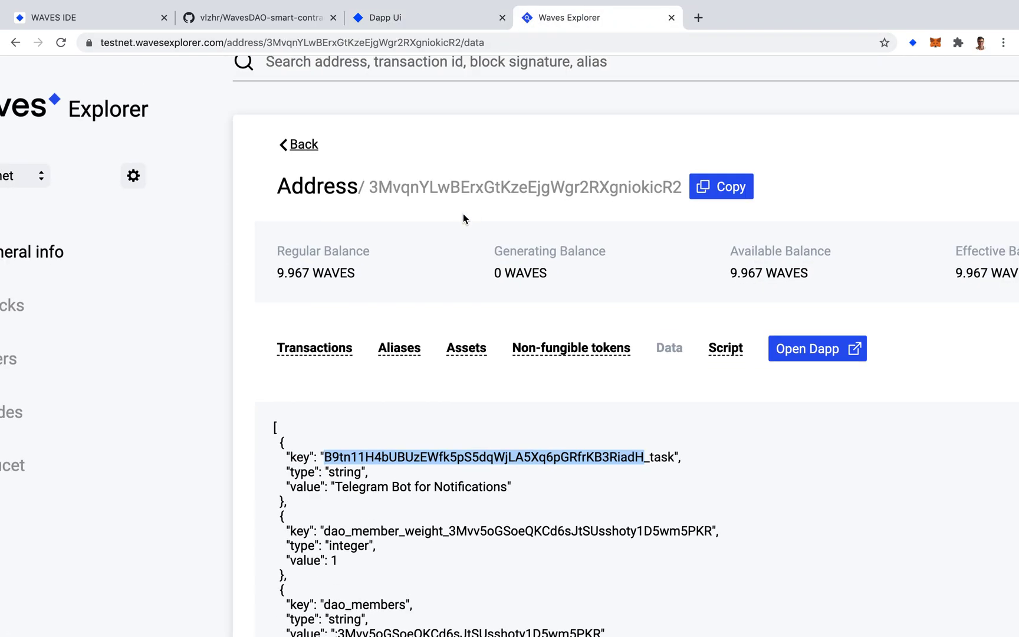
{"action": "left_click", "coordinate": [60, 42]}
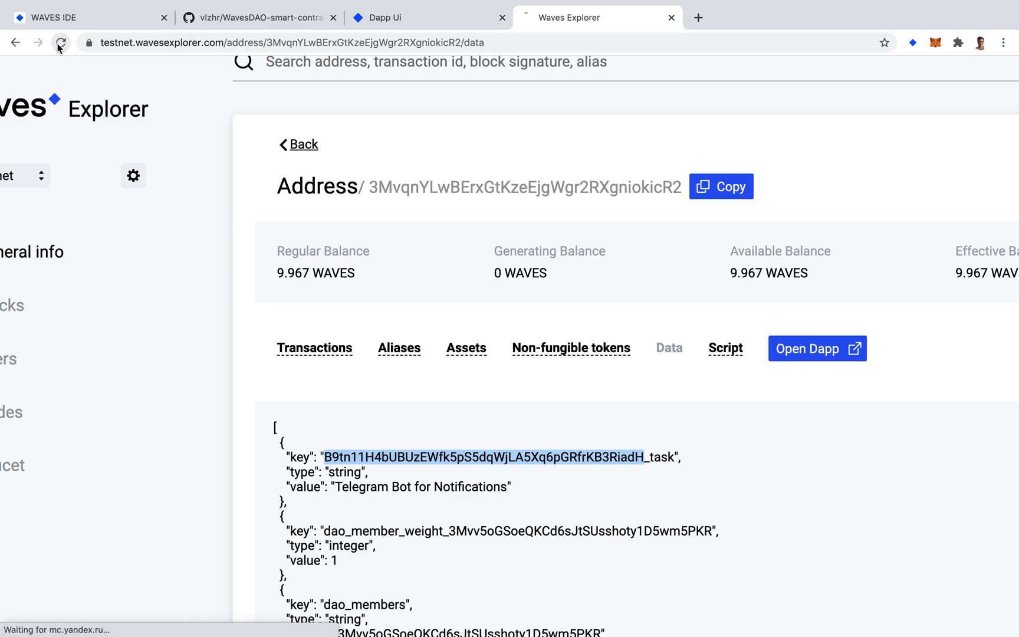
{"action": "left_click_drag", "start_coordinate": [279, 322], "coordinate": [345, 322]}
{"action": "left_click", "coordinate": [345, 321]}
{"action": "scroll", "coordinate": [345, 321], "scroll_direction": "down", "scroll_amount": 8}
{"action": "scroll", "coordinate": [345, 325], "scroll_direction": "up", "scroll_amount": 8}
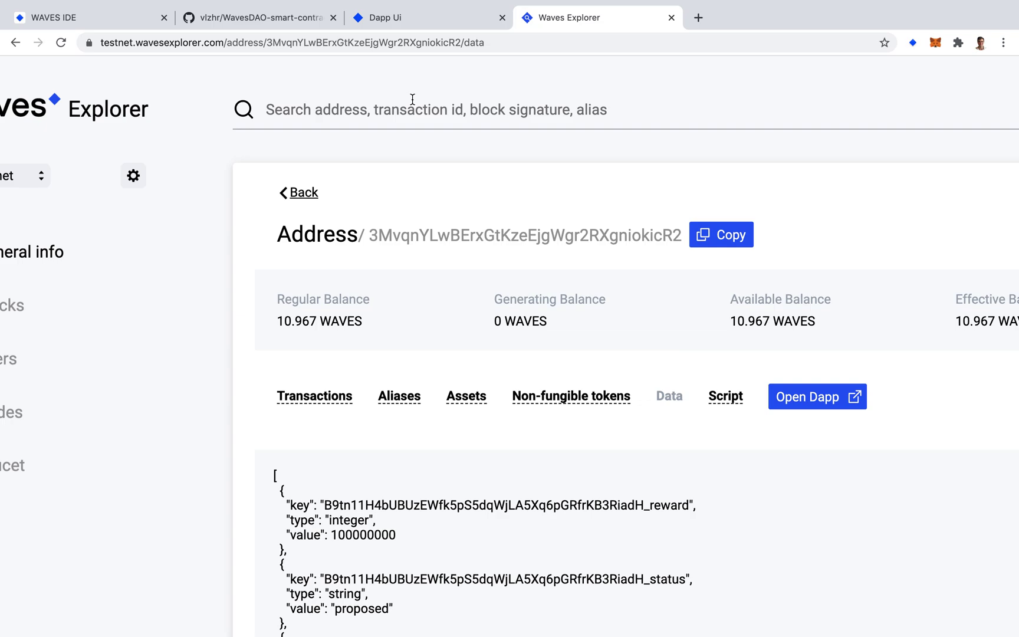
Switch to the GitHub README and review the voteForTaskProposal step, where DAO members vote on the task
{"action": "left_click", "coordinate": [243, 21]}
{"action": "scroll", "coordinate": [253, 352], "scroll_direction": "down", "scroll_amount": 1}
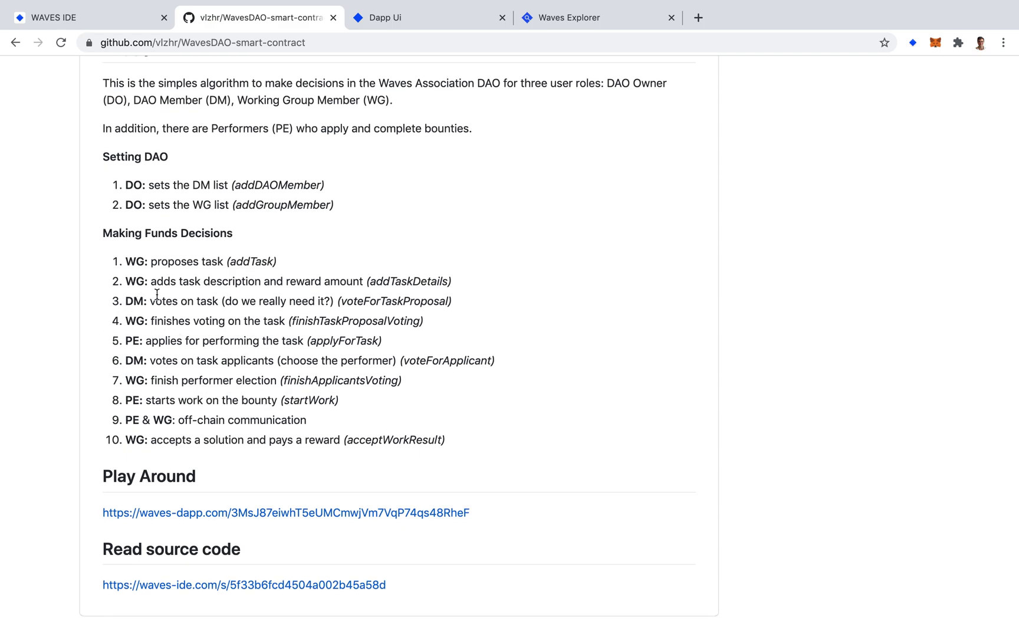
{"action": "left_click_drag", "start_coordinate": [135, 305], "coordinate": [213, 305]}
{"action": "left_click", "coordinate": [213, 306]}
Back in the Dapp UI, dismiss the notifications and locate the voteForTaskProposal function
{"action": "left_click", "coordinate": [393, 17]}
{"action": "scroll", "coordinate": [515, 302], "scroll_direction": "down", "scroll_amount": 1}
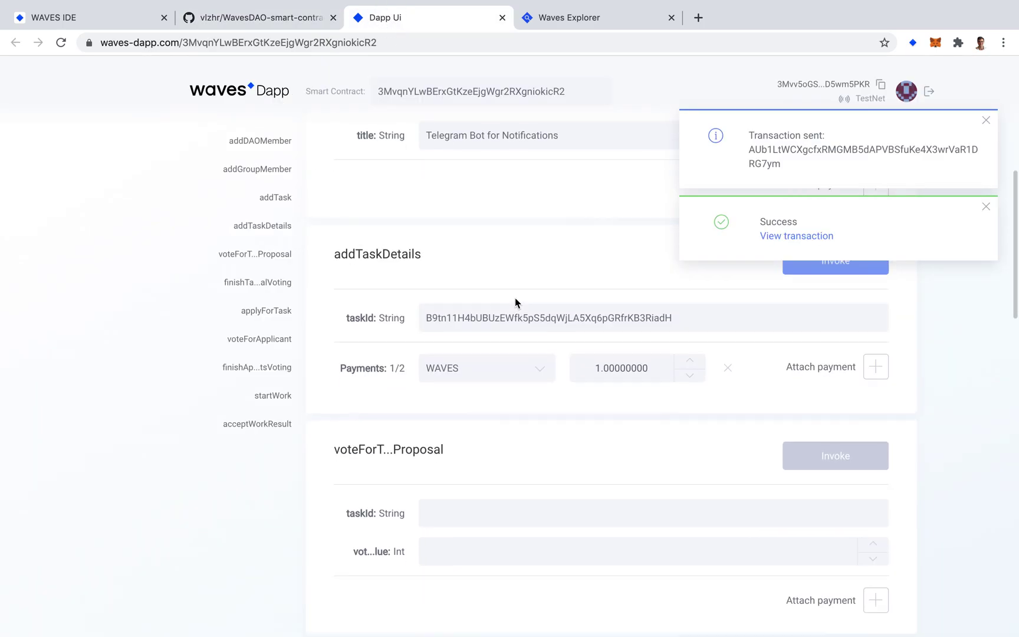
{"action": "scroll", "coordinate": [515, 303], "scroll_direction": "up", "scroll_amount": 4}
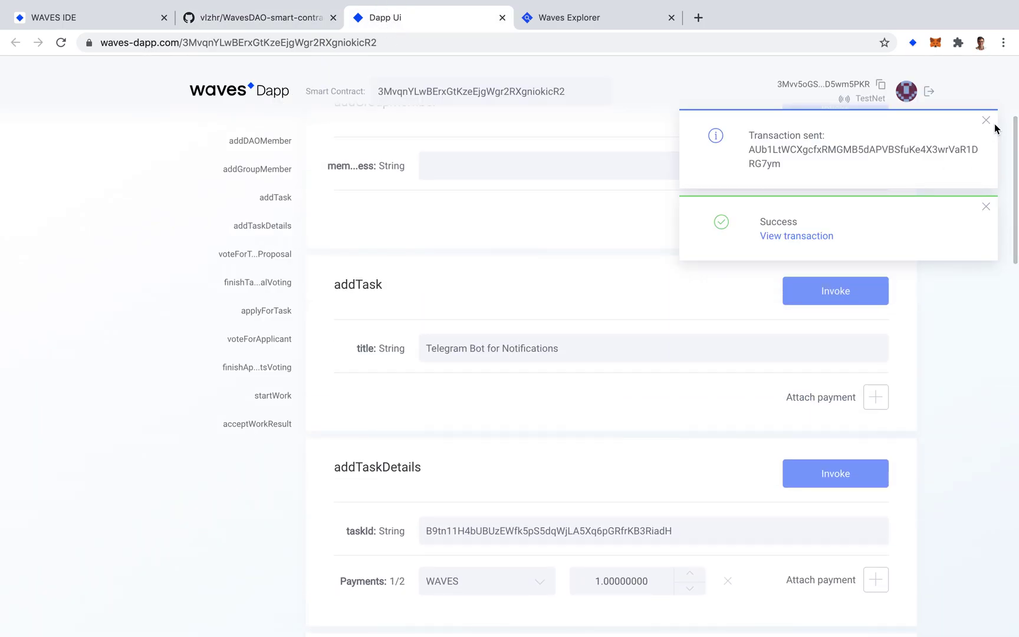
{"action": "left_click", "coordinate": [993, 124]}
{"action": "left_click", "coordinate": [992, 124]}
{"action": "scroll", "coordinate": [737, 230], "scroll_direction": "down", "scroll_amount": 5}
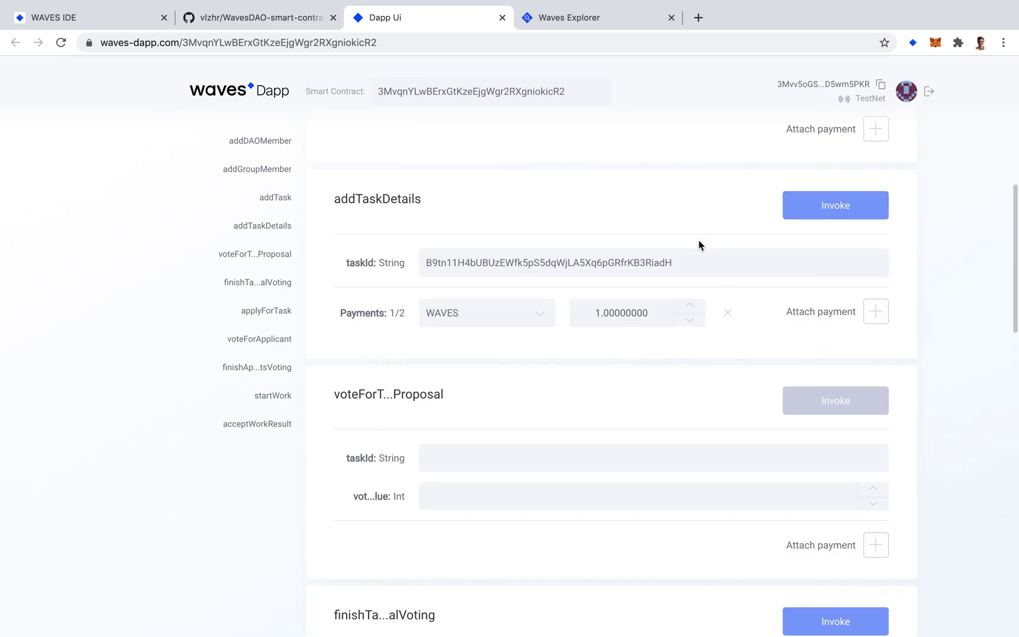
{"action": "scroll", "coordinate": [699, 245], "scroll_direction": "down", "scroll_amount": 2}
{"action": "scroll", "coordinate": [563, 435], "scroll_direction": "down", "scroll_amount": 5}
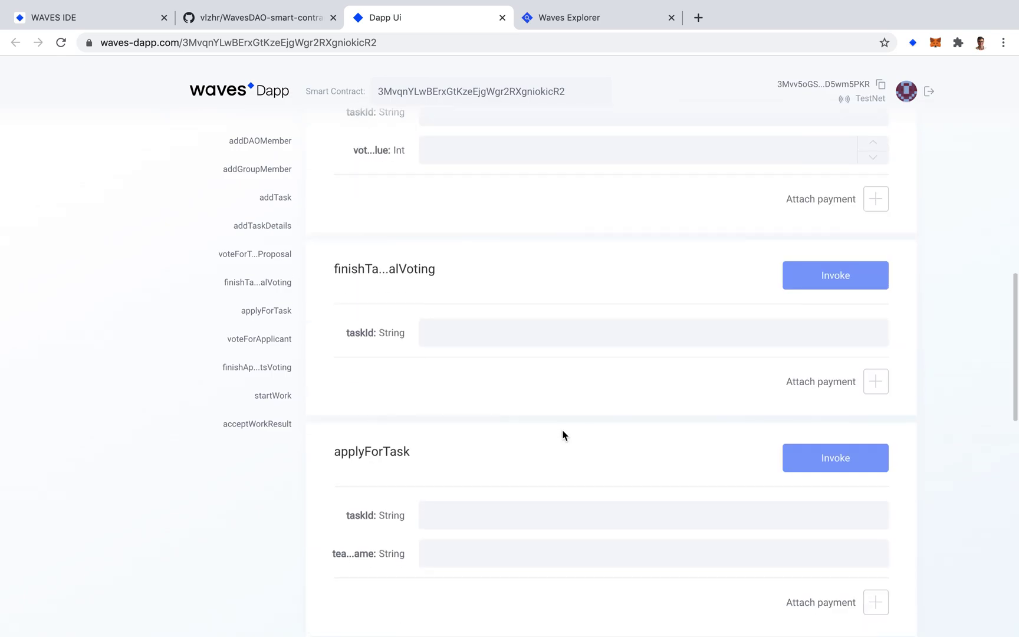
{"action": "scroll", "coordinate": [487, 342], "scroll_direction": "up", "scroll_amount": 7}
{"action": "scroll", "coordinate": [487, 341], "scroll_direction": "up", "scroll_amount": 3}
{"action": "scroll", "coordinate": [486, 342], "scroll_direction": "down", "scroll_amount": 5}
{"action": "double_click", "coordinate": [392, 331]}
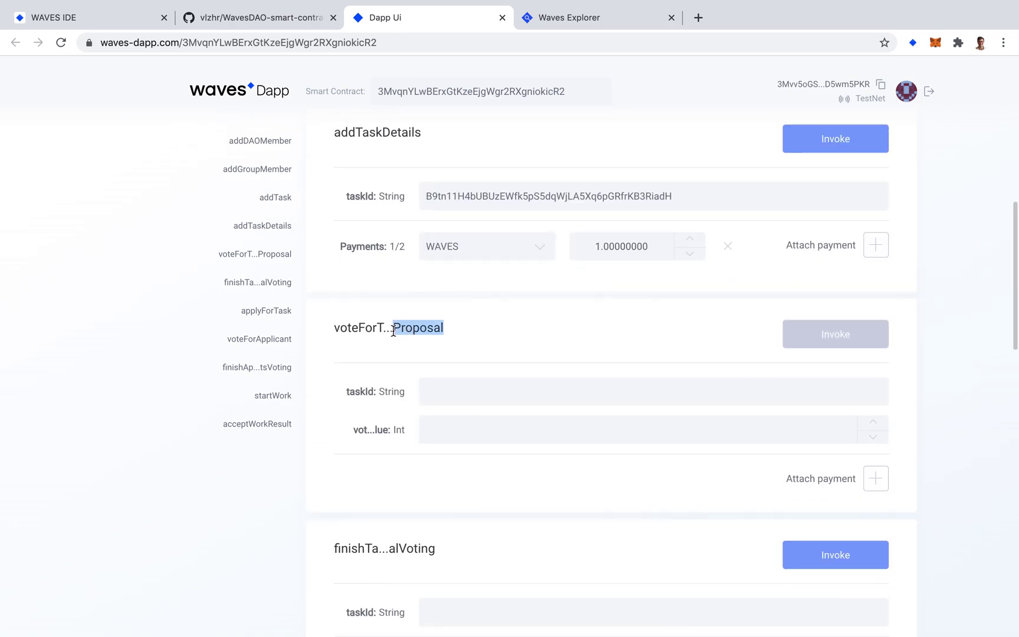
Fill in voteForTaskProposal with the copied task ID and a vote value of 1
{"action": "left_click", "coordinate": [439, 385]}
{"action": "type", "text": "B9tn11H4bUBUzEWfk5pS5dqWjLA5Xq6pGRfrKB3RiadH"}
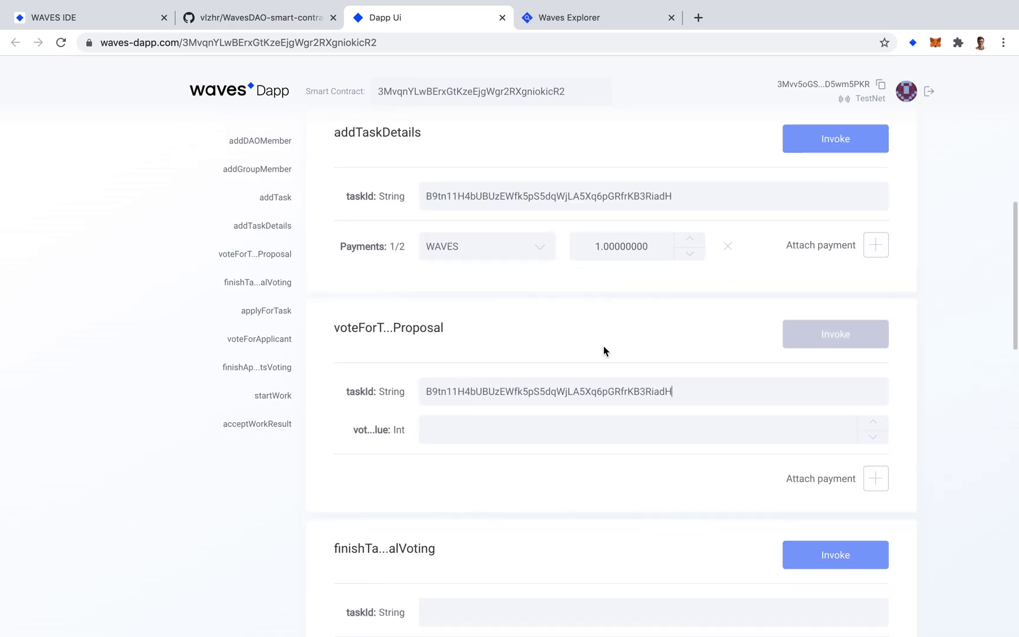
{"action": "left_click", "coordinate": [556, 437]}
{"action": "type", "text": "1"}
{"action": "left_click", "coordinate": [593, 345]}
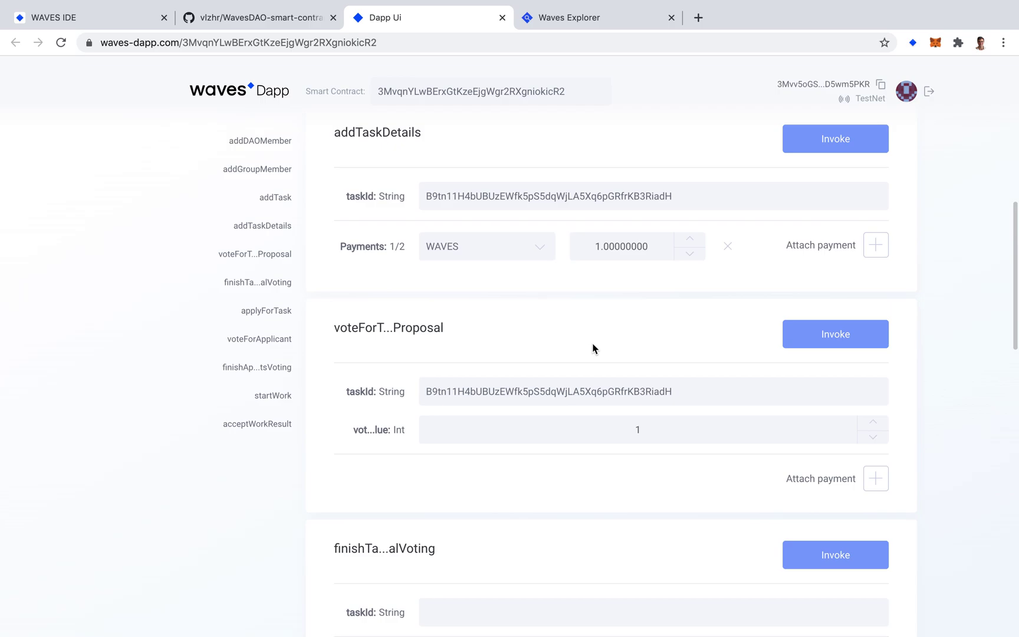
Invoke voteForTaskProposal and approve the transaction in Waves Keeper, closing its confirmation
{"action": "scroll", "coordinate": [625, 330], "scroll_direction": "down", "scroll_amount": 1}
{"action": "left_click", "coordinate": [808, 299]}
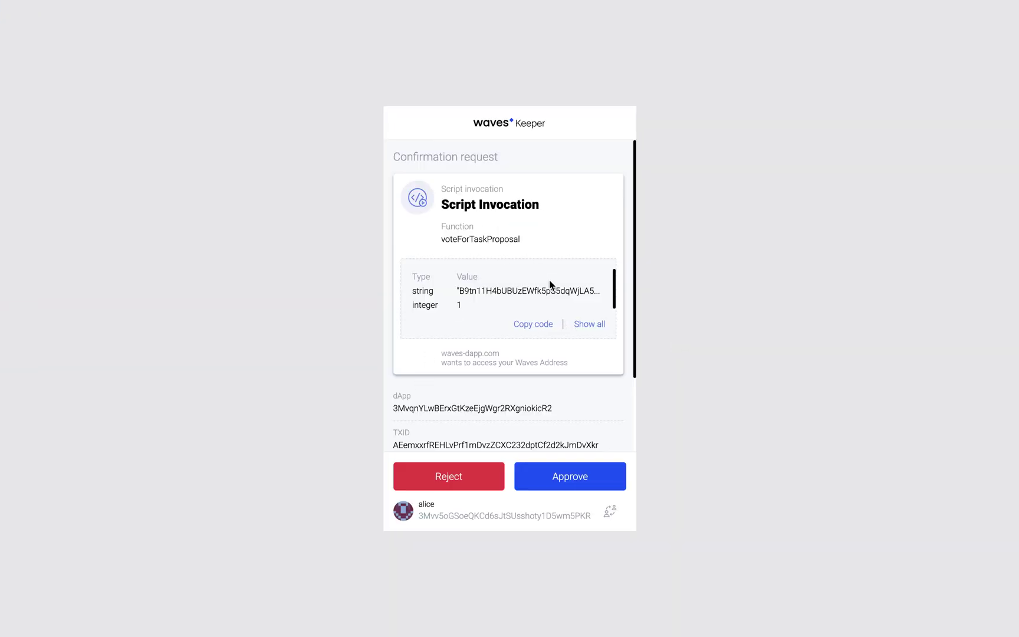
{"action": "left_click", "coordinate": [586, 477]}
{"action": "left_click", "coordinate": [586, 476]}
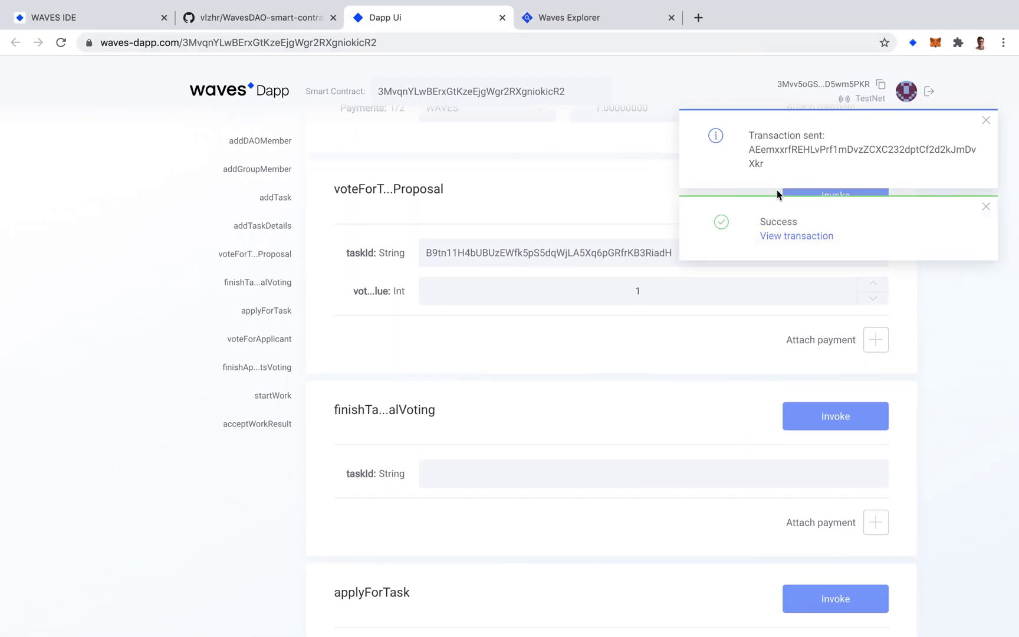
Enter task ID B9tn11H4bUBUzEWfk5pS5dqWjLA5Xq6pGRfrKB3RiadH in the finishTaskProposalVoting function
{"action": "scroll", "coordinate": [532, 337], "scroll_direction": "down", "scroll_amount": 2}
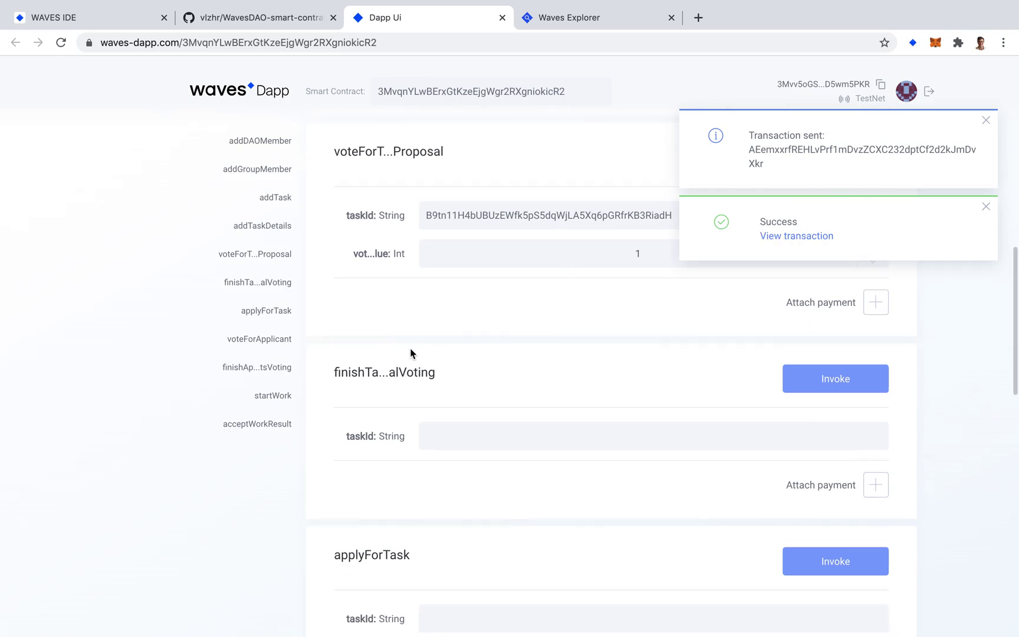
{"action": "type", "text": "B9tn11H4bUBUzEWfk5pS5dqWjLA5Xq6pGRfrKB3RiadH"}
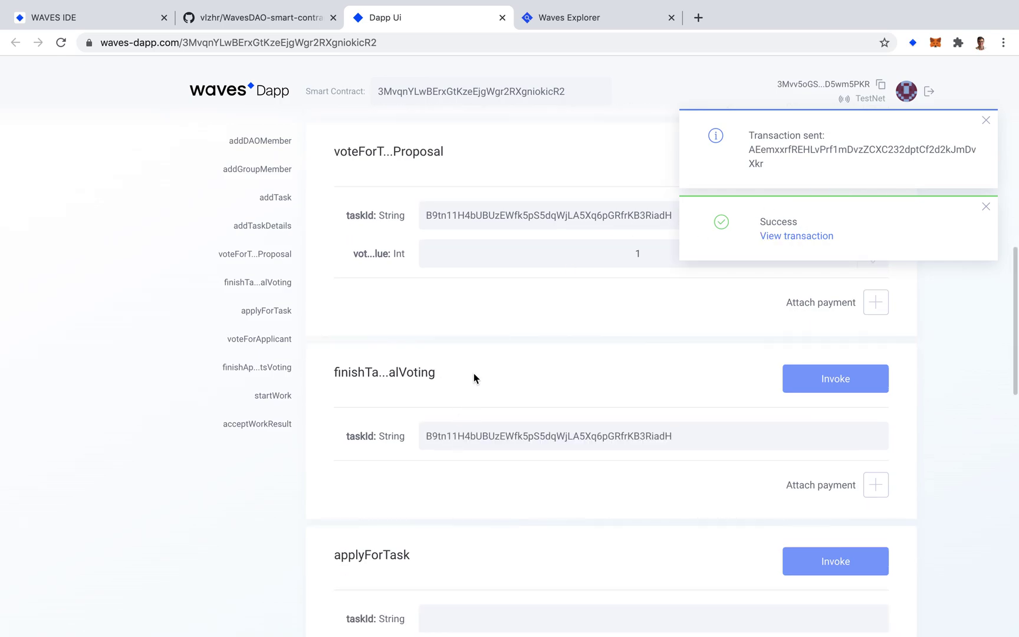
Switch to Waves Explorer and check the QUORUM constant in the contract's script
{"action": "left_click", "coordinate": [562, 18]}
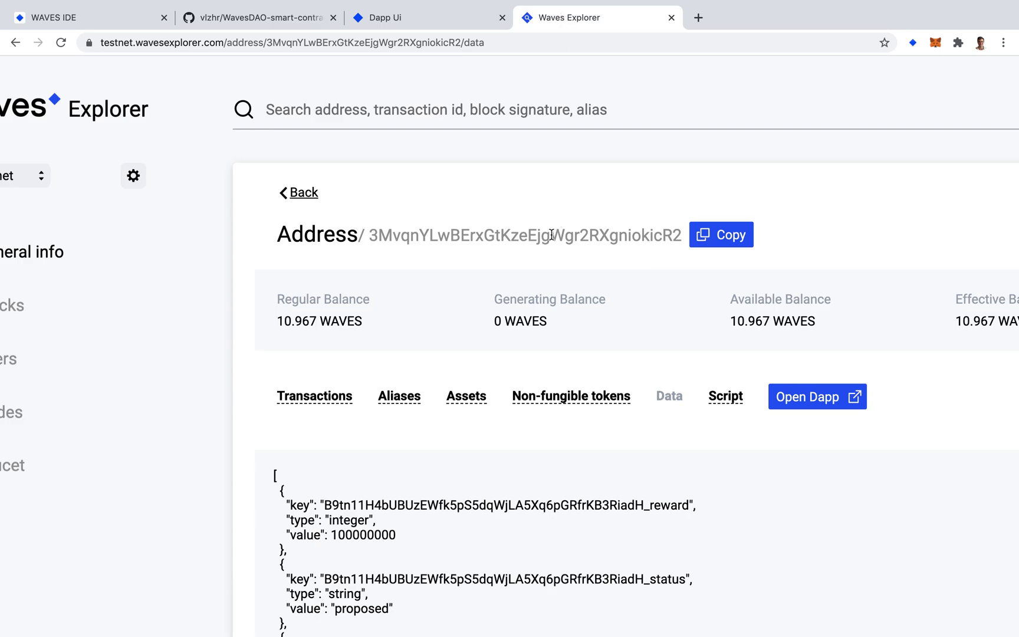
{"action": "scroll", "coordinate": [552, 234], "scroll_direction": "down", "scroll_amount": 3}
{"action": "left_click", "coordinate": [736, 218]}
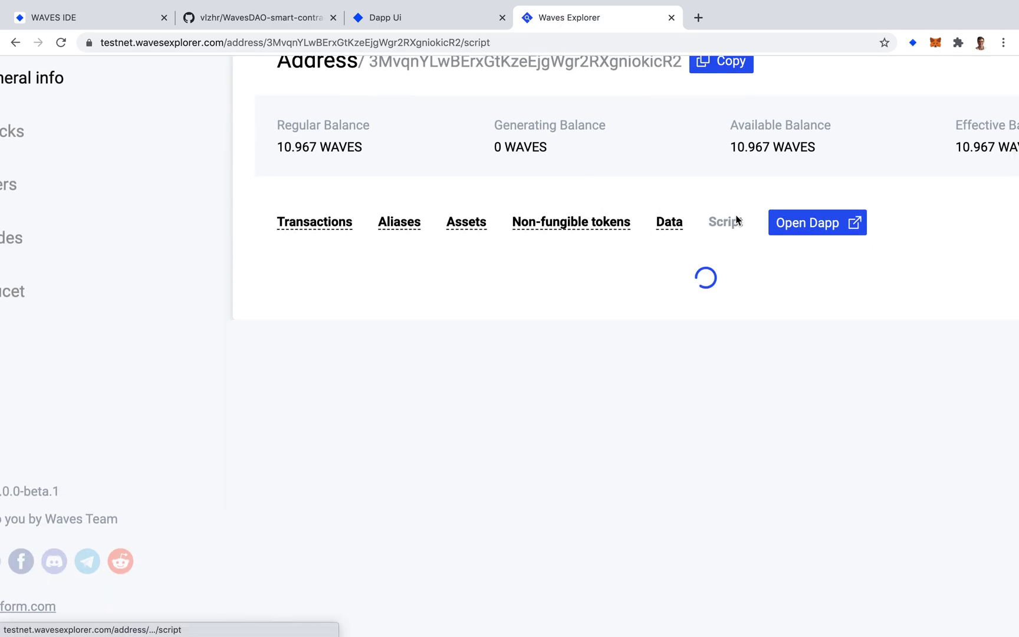
{"action": "scroll", "coordinate": [481, 333], "scroll_direction": "down", "scroll_amount": 3}
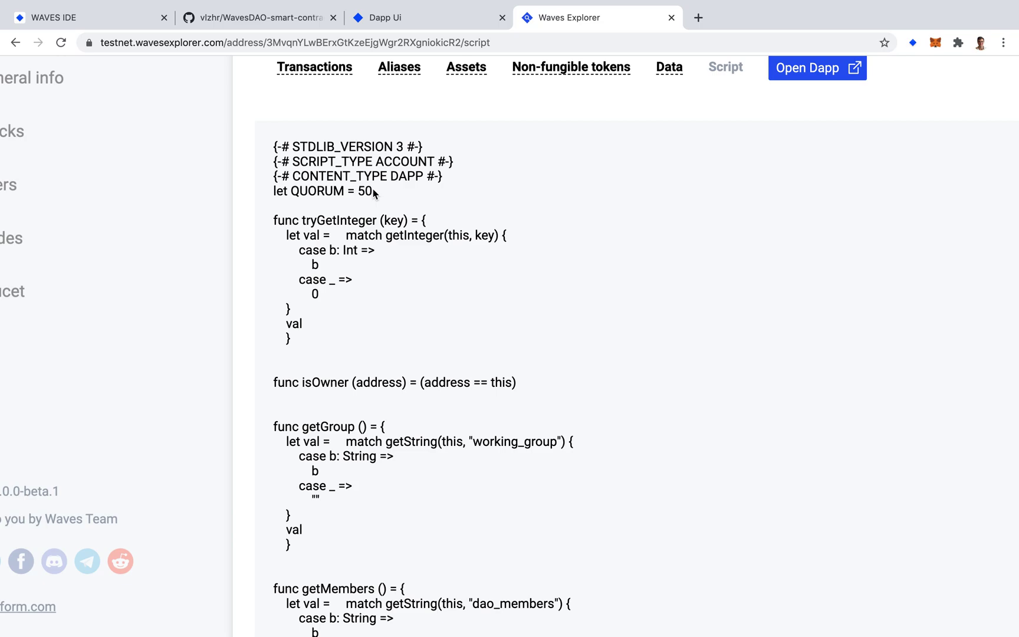
Back in the Dapp UI, invoke finishTaskProposalVoting for the task and approve the transaction in Waves Keeper
{"action": "left_click", "coordinate": [380, 13]}
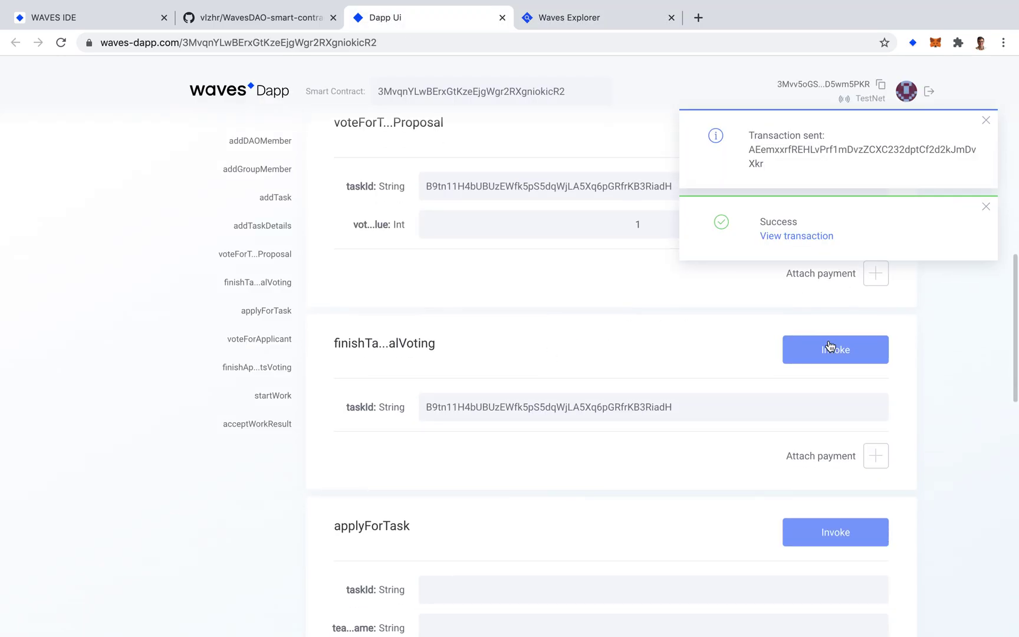
{"action": "left_click", "coordinate": [828, 346]}
{"action": "left_click", "coordinate": [529, 472]}
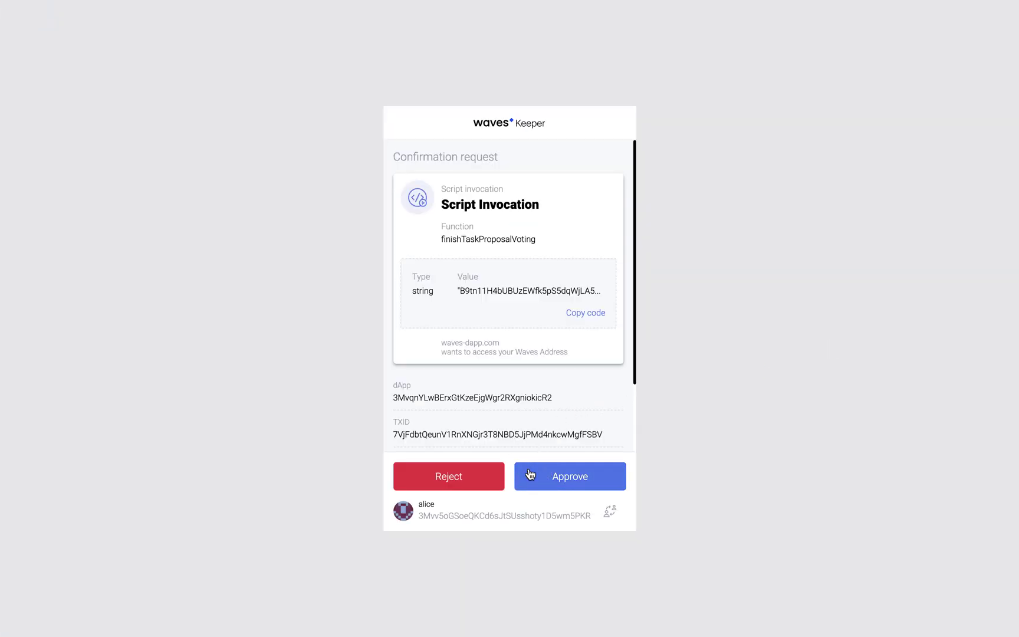
{"action": "left_click", "coordinate": [530, 475]}
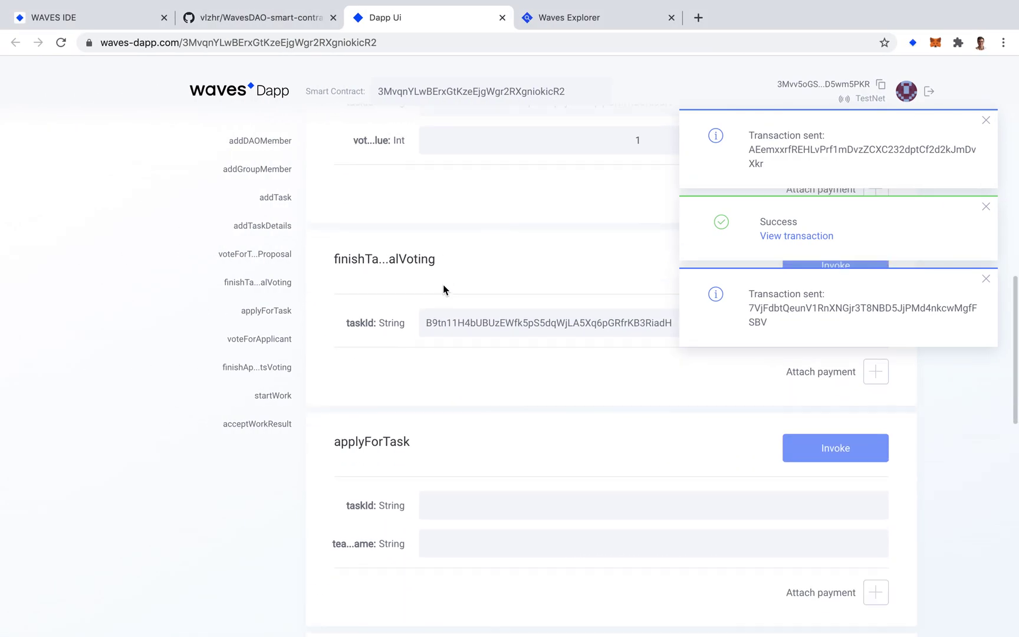
In Waves Explorer, search the contract's data for task ID B9tn11H4bUBUzEWfk5pS5dqWjLA5Xq6pGRfrKB3RiadH and check its vote and status entries
{"action": "left_click", "coordinate": [557, 26]}
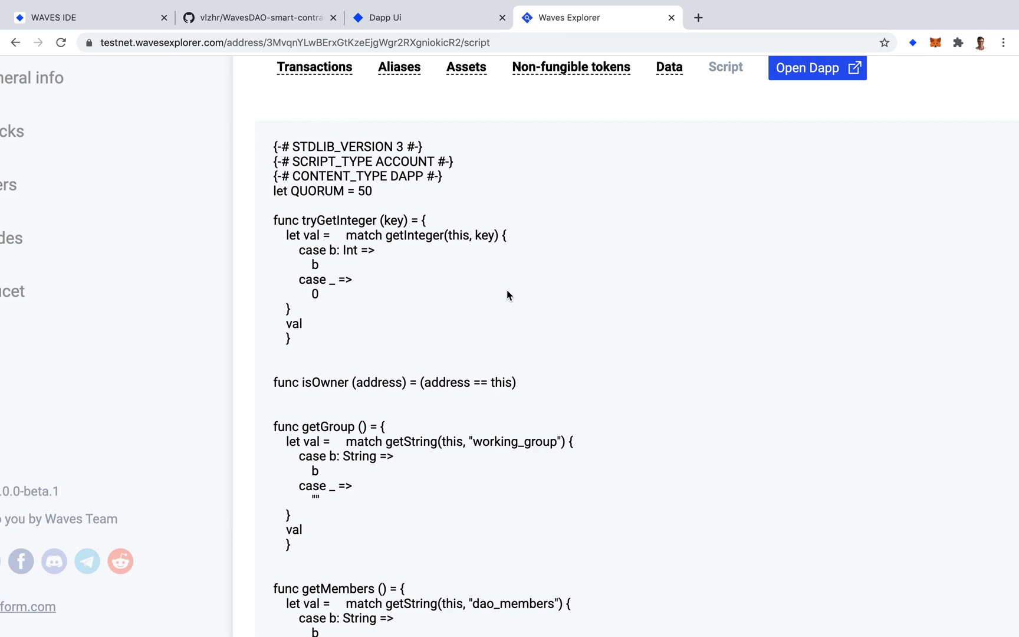
{"action": "scroll", "coordinate": [594, 161], "scroll_direction": "up", "scroll_amount": 1}
{"action": "left_click", "coordinate": [659, 114]}
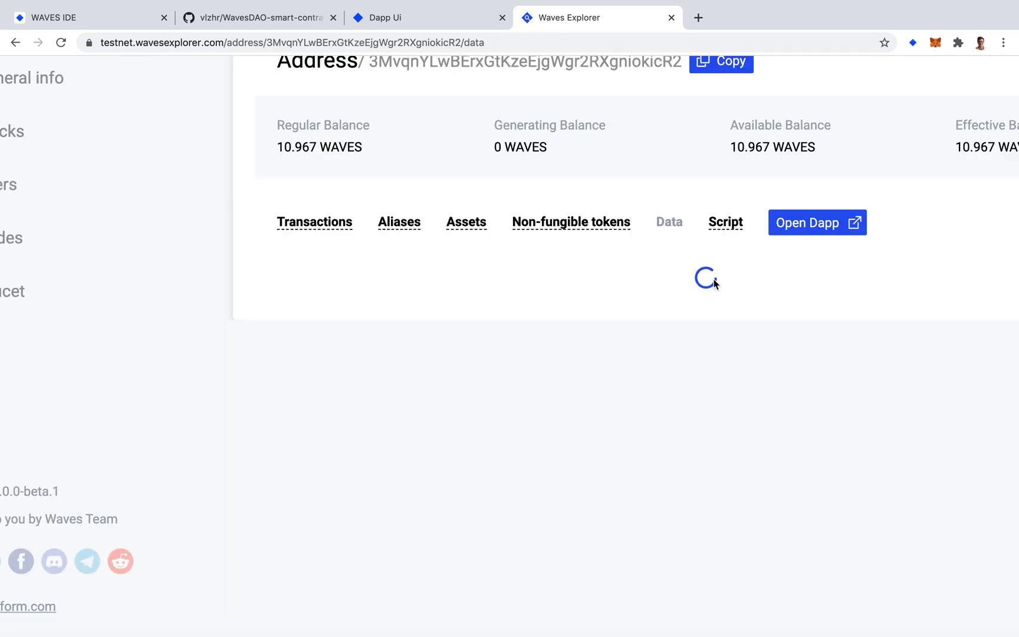
{"action": "scroll", "coordinate": [713, 279], "scroll_direction": "down", "scroll_amount": 2}
{"action": "key", "text": "super+f"}
{"action": "type", "text": "B9tn11H4bUBUzEWfk5pS5dqWjLA5Xq6pGRfrKB3RiadH"}
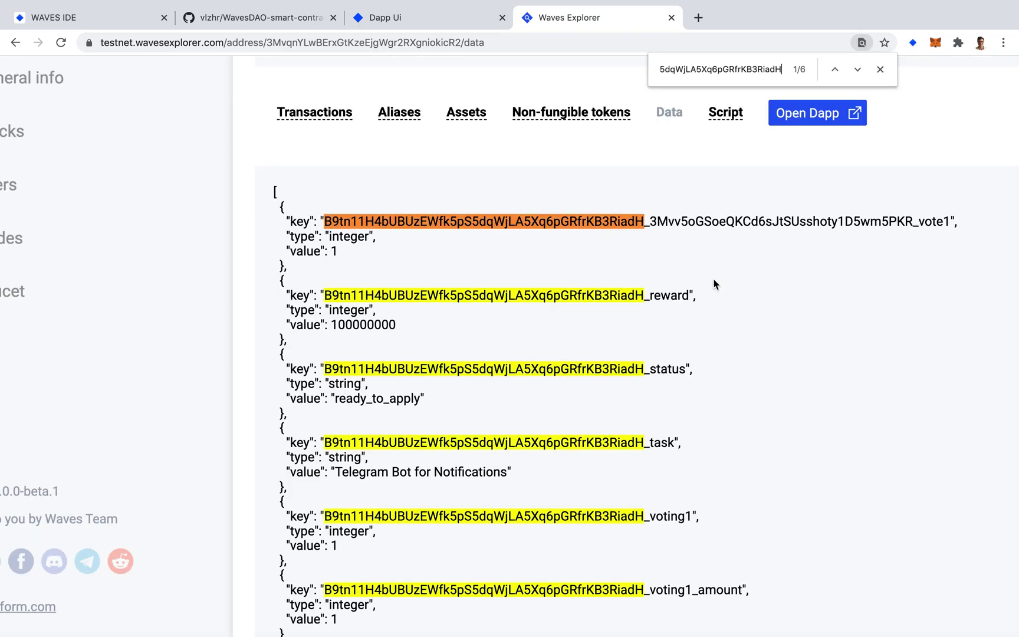
{"action": "key", "text": "Return"}
{"action": "key", "text": "Return"}
{"action": "key", "text": "Escape"}
{"action": "key", "text": "super+c"}
{"action": "scroll", "coordinate": [485, 356], "scroll_direction": "down", "scroll_amount": 1}
{"action": "left_click", "coordinate": [391, 381]}
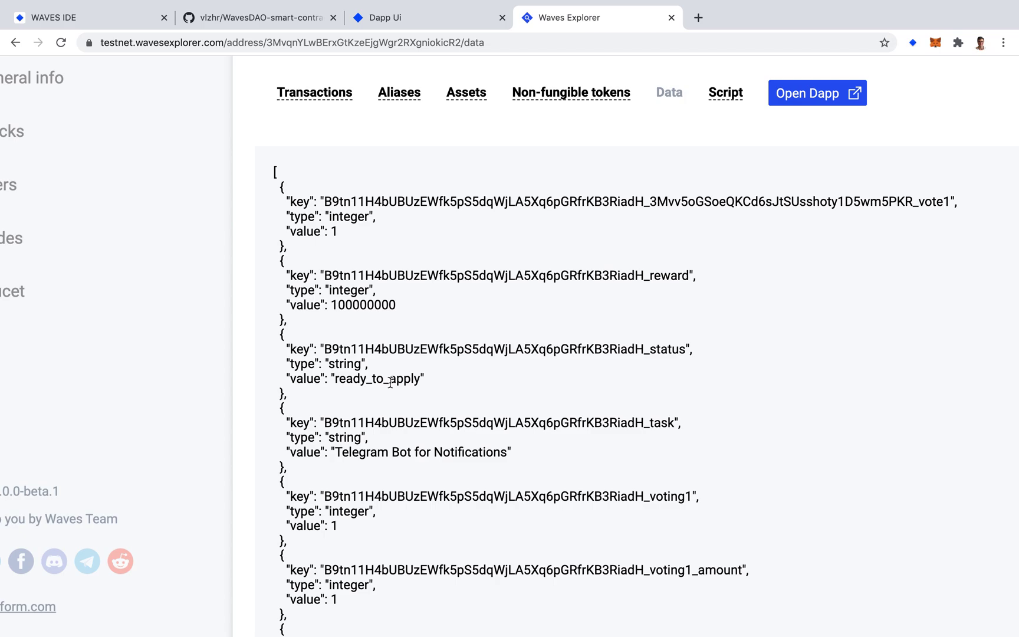
Return to the Dapp UI and dismiss all transaction notifications
{"action": "left_click", "coordinate": [396, 23]}
{"action": "scroll", "coordinate": [540, 372], "scroll_direction": "up", "scroll_amount": 1}
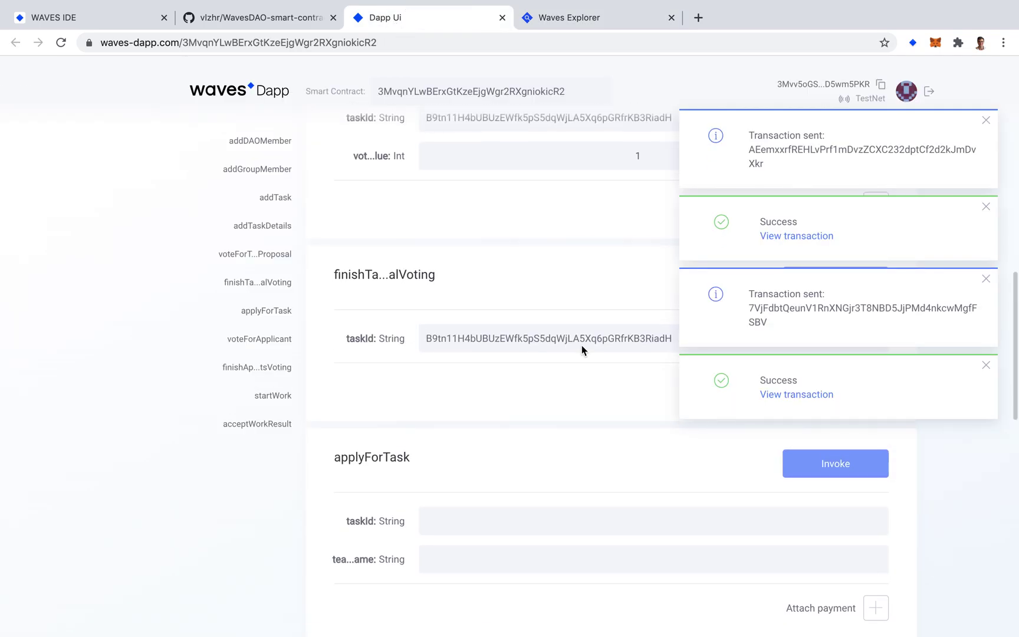
{"action": "left_click", "coordinate": [988, 122]}
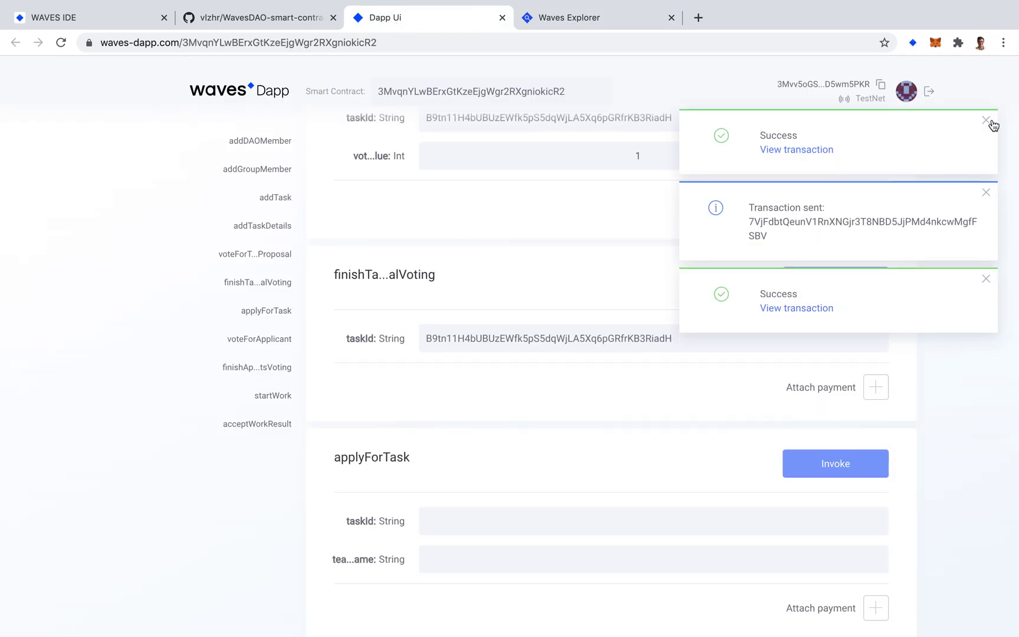
{"action": "left_click", "coordinate": [990, 121]}
{"action": "left_click", "coordinate": [991, 121]}
{"action": "left_click", "coordinate": [991, 121]}
Switch the active Waves Keeper account from the DAO member to the task applicant
{"action": "left_click", "coordinate": [915, 43]}
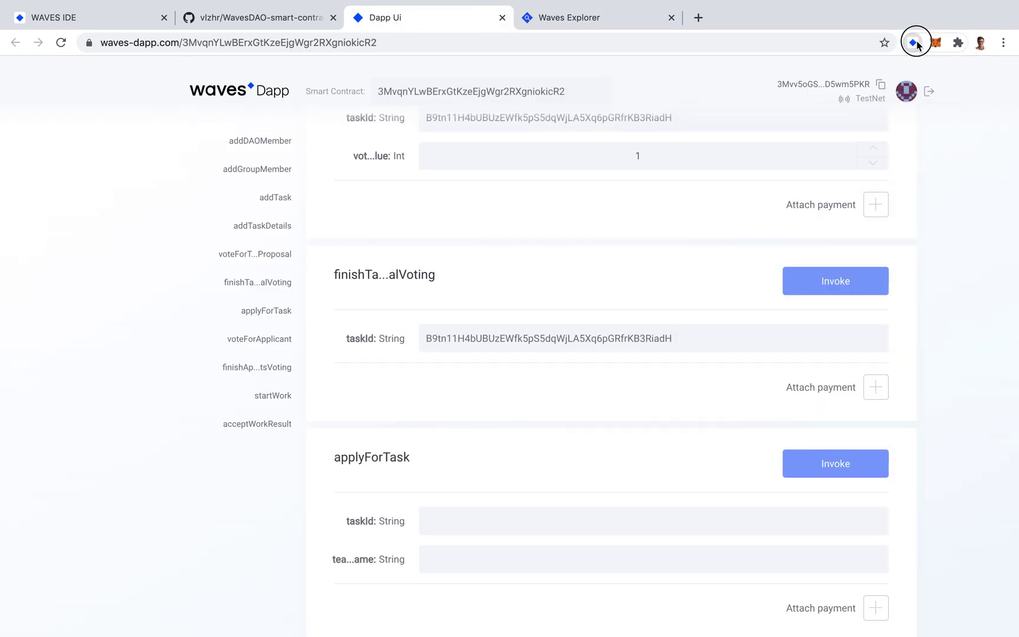
{"action": "scroll", "coordinate": [825, 250], "scroll_direction": "down", "scroll_amount": 5}
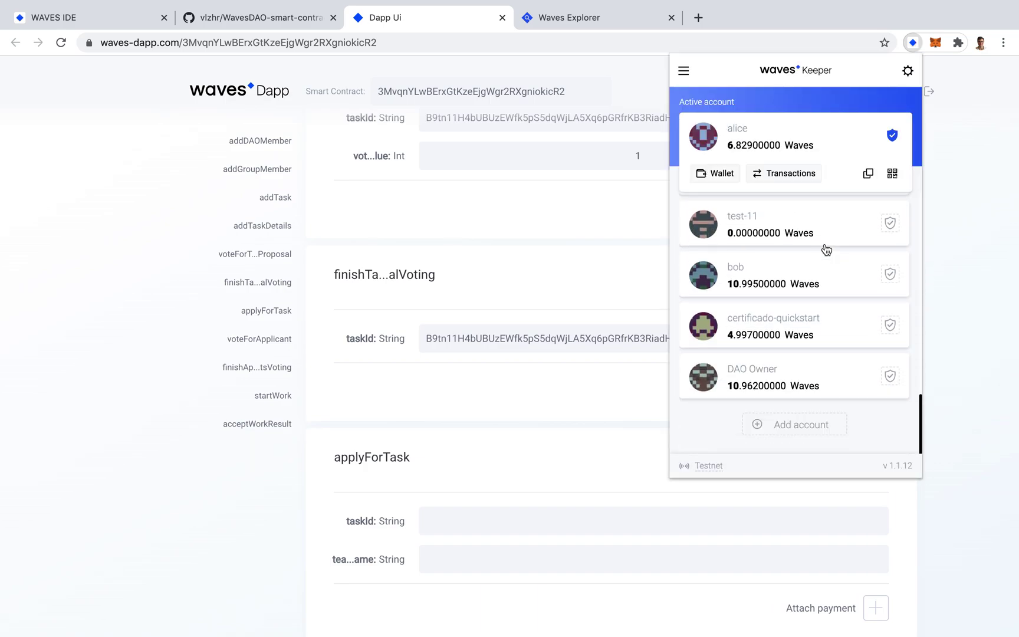
{"action": "left_click", "coordinate": [890, 274]}
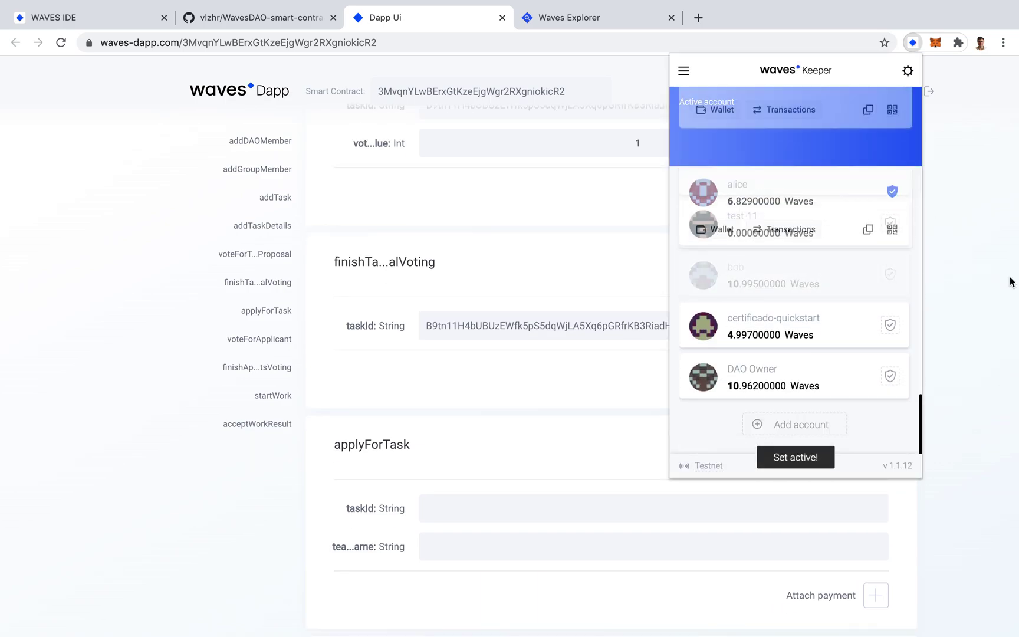
{"action": "left_click", "coordinate": [1010, 282]}
Fill in applyForTask with task ID B9tn11H4bUBUzEWfk5pS5dqWjLA5Xq6pGRfrKB3RiadH and team name GreatTeam
{"action": "scroll", "coordinate": [323, 322], "scroll_direction": "down", "scroll_amount": 2}
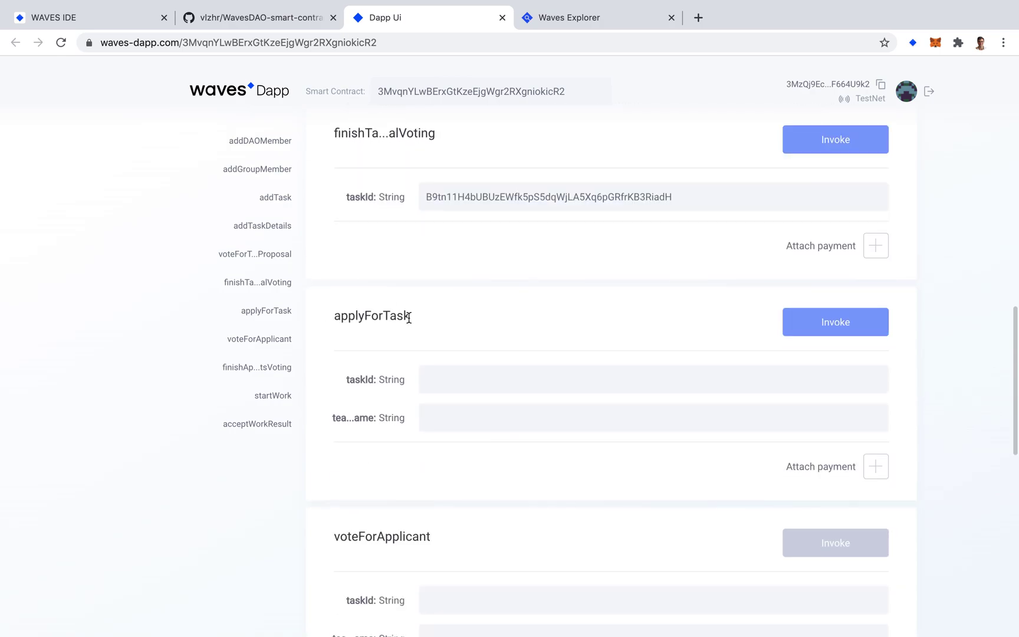
{"action": "scroll", "coordinate": [408, 318], "scroll_direction": "down", "scroll_amount": 2}
{"action": "left_click", "coordinate": [437, 289]}
{"action": "key", "text": "super+v"}
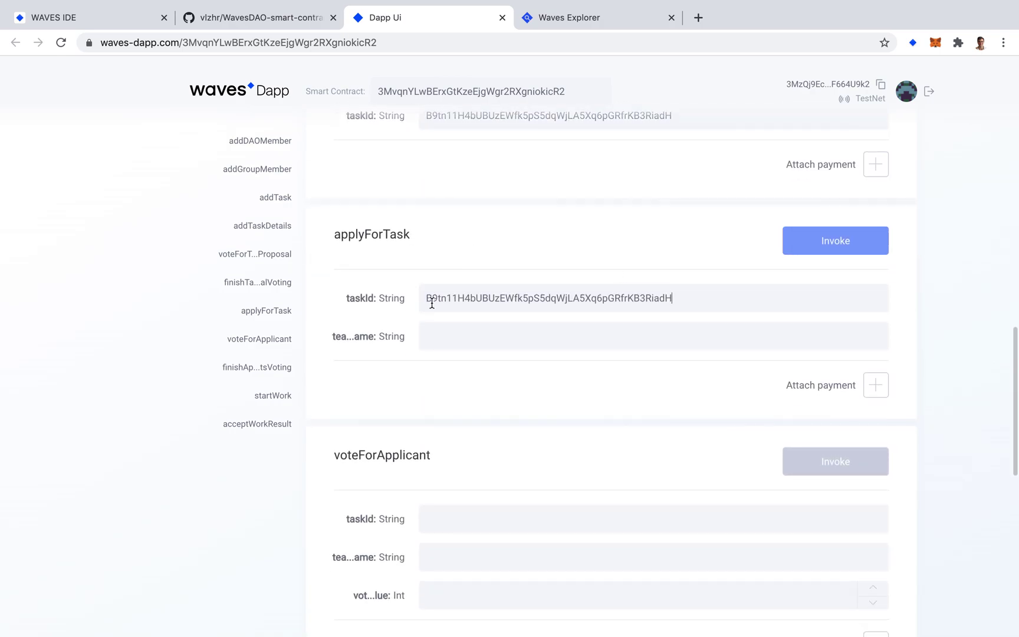
{"action": "triple_click", "coordinate": [346, 296]}
{"action": "left_click", "coordinate": [364, 310]}
{"action": "left_click", "coordinate": [445, 333]}
{"action": "type", "text": "GreatTeam"}
{"action": "left_click", "coordinate": [467, 382]}
{"action": "left_click_drag", "start_coordinate": [407, 366], "coordinate": [366, 329]}
{"action": "left_click", "coordinate": [367, 329]}
Invoke applyForTask and approve the transaction in Waves Keeper with the applicant's account
{"action": "left_click", "coordinate": [849, 239]}
{"action": "left_click", "coordinate": [598, 475]}
{"action": "left_click", "coordinate": [511, 478]}
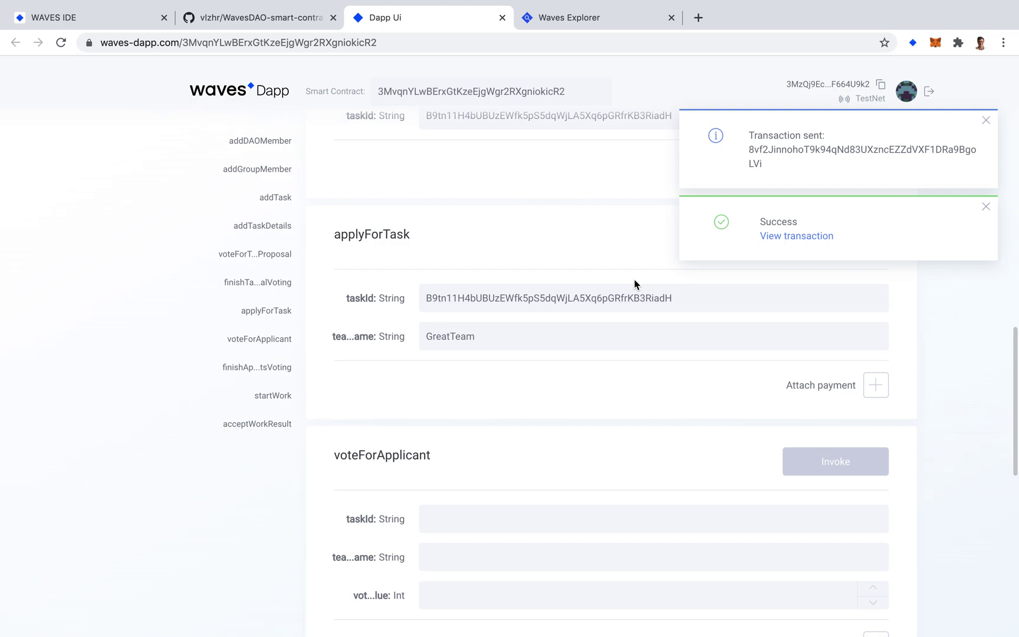
Locate the voteForApplicant function and copy the applicant account's address from its details in Waves Keeper
{"action": "scroll", "coordinate": [635, 281], "scroll_direction": "down", "scroll_amount": 3}
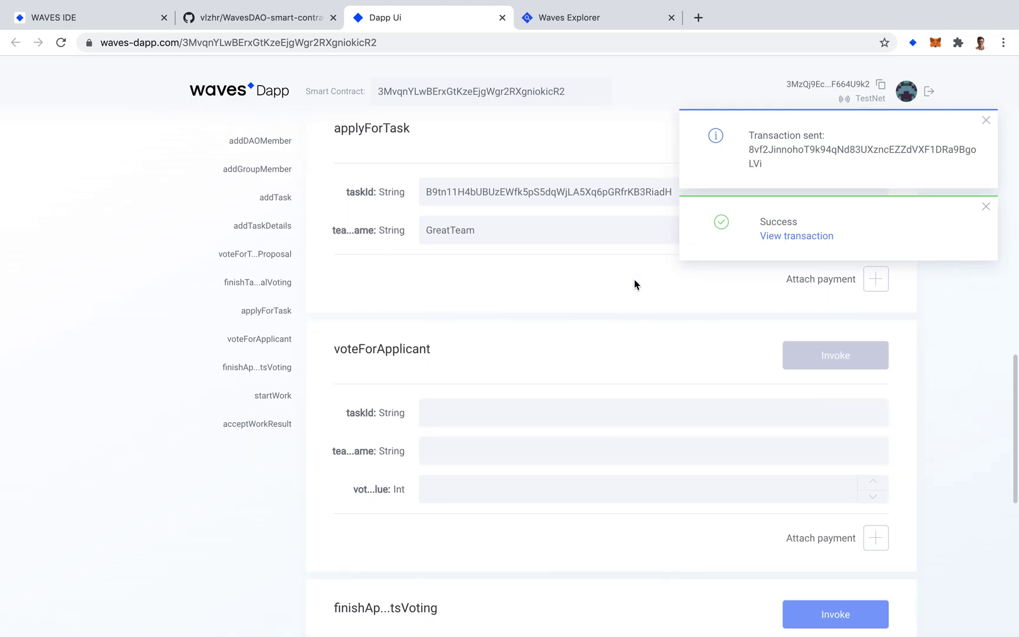
{"action": "scroll", "coordinate": [635, 285], "scroll_direction": "down", "scroll_amount": 1}
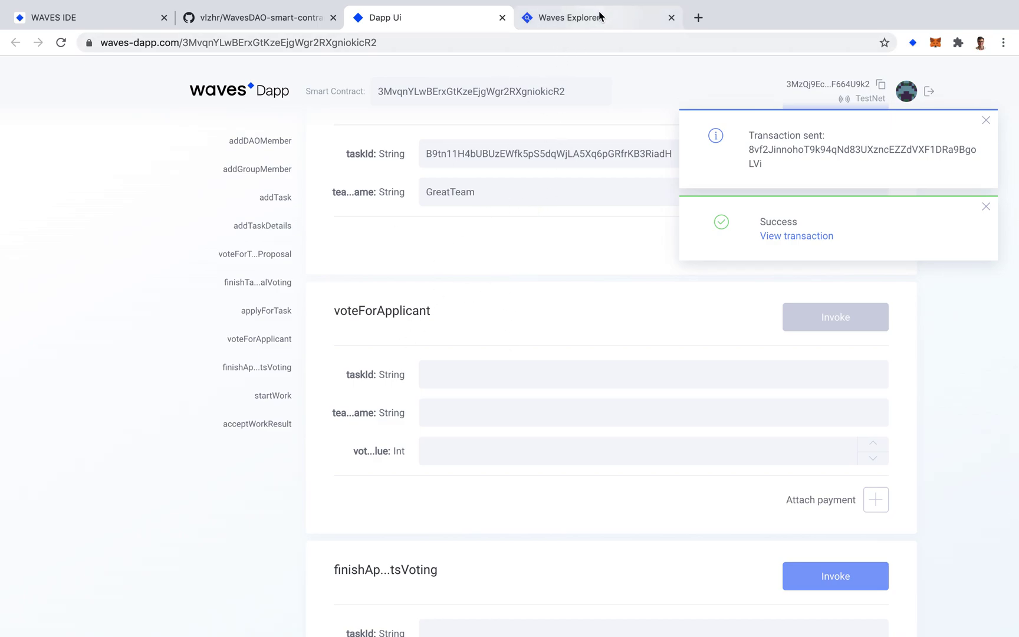
{"action": "left_click", "coordinate": [912, 43]}
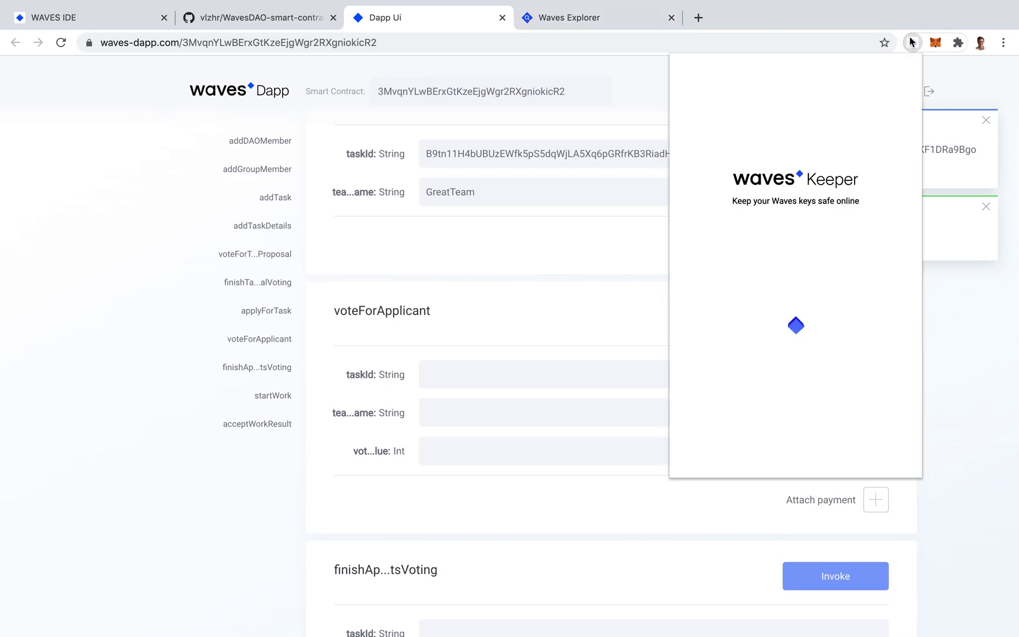
{"action": "scroll", "coordinate": [808, 259], "scroll_direction": "down", "scroll_amount": 5}
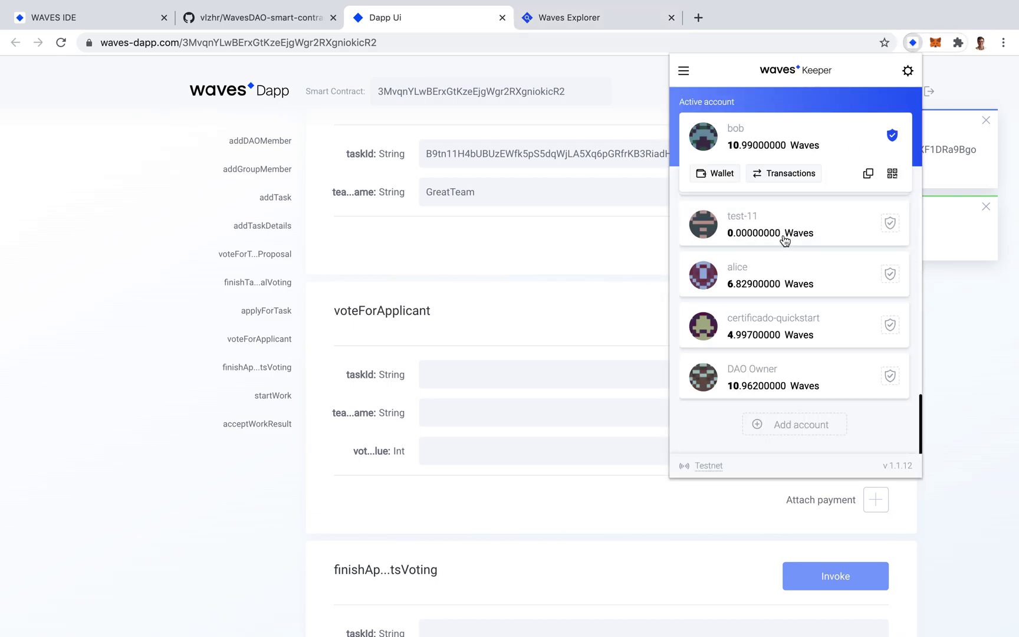
{"action": "scroll", "coordinate": [785, 237], "scroll_direction": "up", "scroll_amount": 5}
{"action": "left_click", "coordinate": [761, 138]}
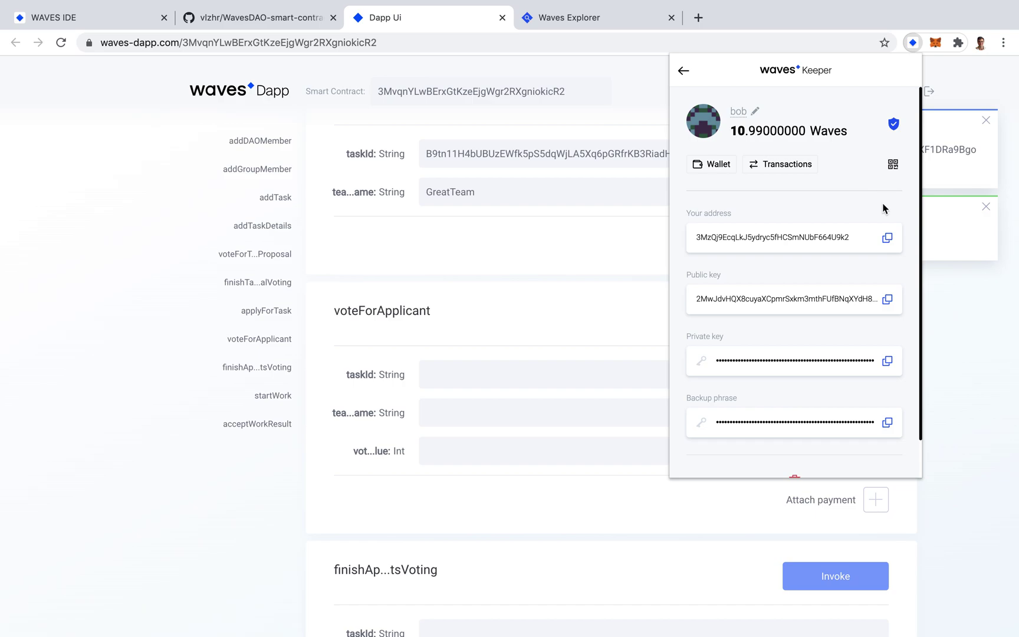
{"action": "left_click", "coordinate": [886, 237]}
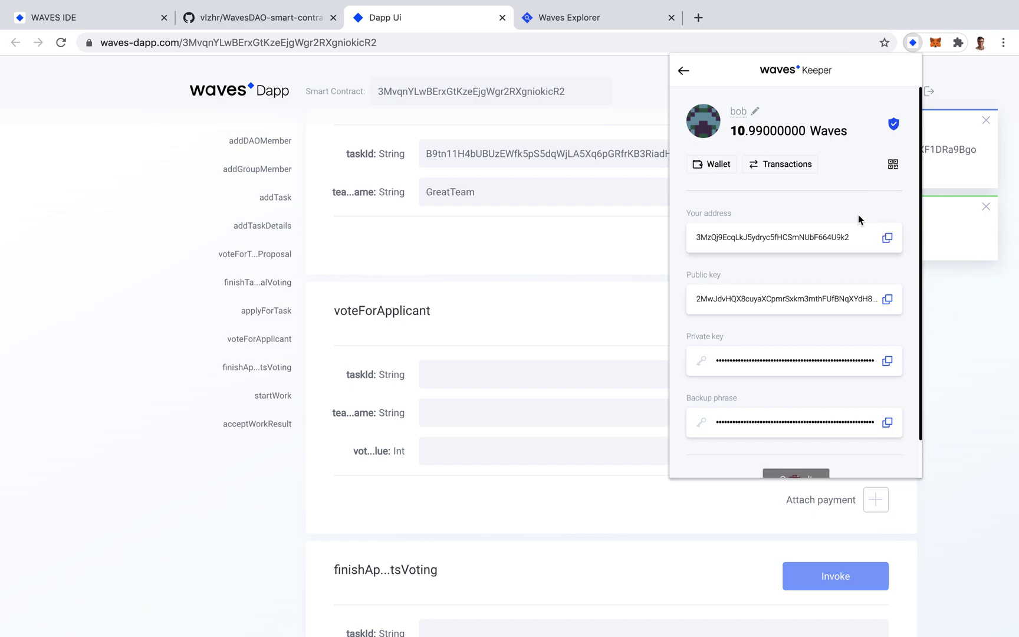
{"action": "left_click", "coordinate": [684, 70]}
Make the DAO member's account the active one in Waves Keeper again
{"action": "scroll", "coordinate": [785, 252], "scroll_direction": "down", "scroll_amount": 5}
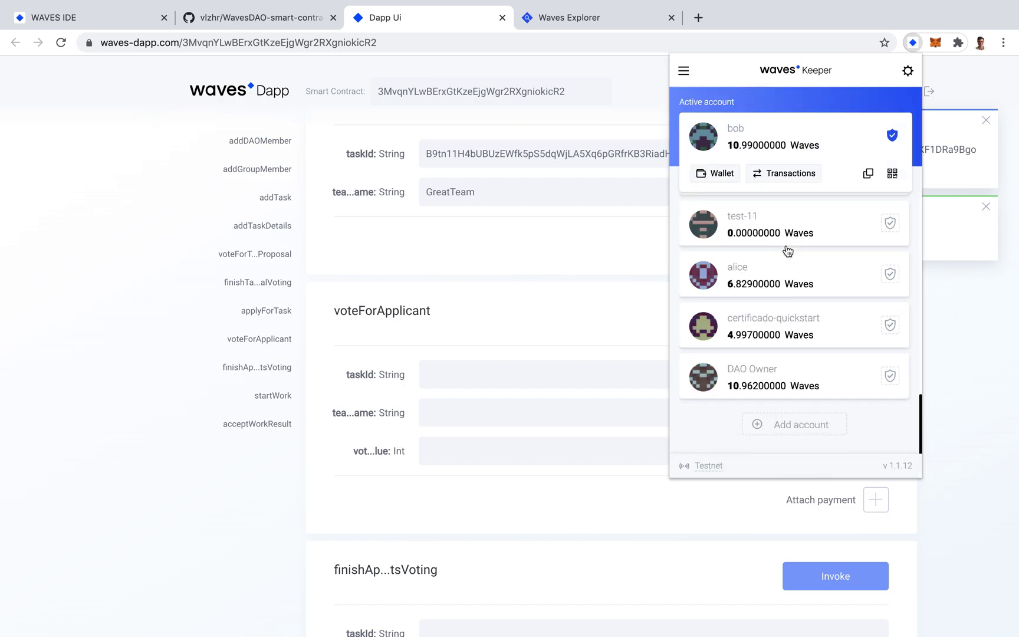
{"action": "left_click", "coordinate": [890, 273]}
{"action": "left_click", "coordinate": [424, 319]}
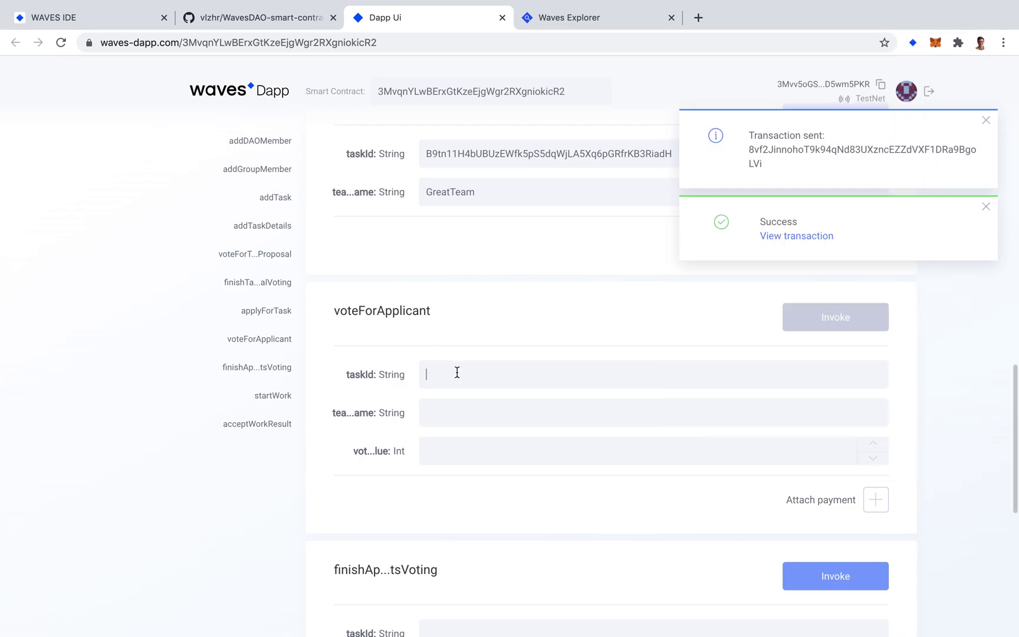
Fill in voteForApplicant with team name GreatTeam and a vote value of 1
{"action": "left_click", "coordinate": [478, 451]}
{"action": "left_click", "coordinate": [491, 405]}
{"action": "type", "text": "GreatTeam"}
{"action": "left_click", "coordinate": [494, 451]}
{"action": "type", "text": "1"}
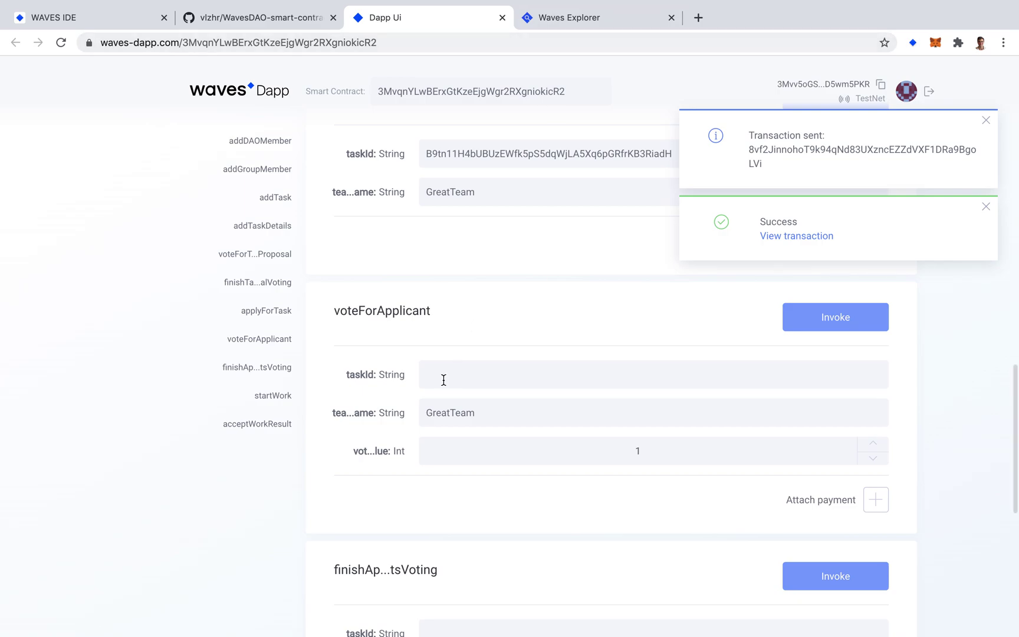
Copy the task ID from the reward entry in Waves Explorer and paste it as voteForApplicant's task ID
{"action": "left_click", "coordinate": [554, 7]}
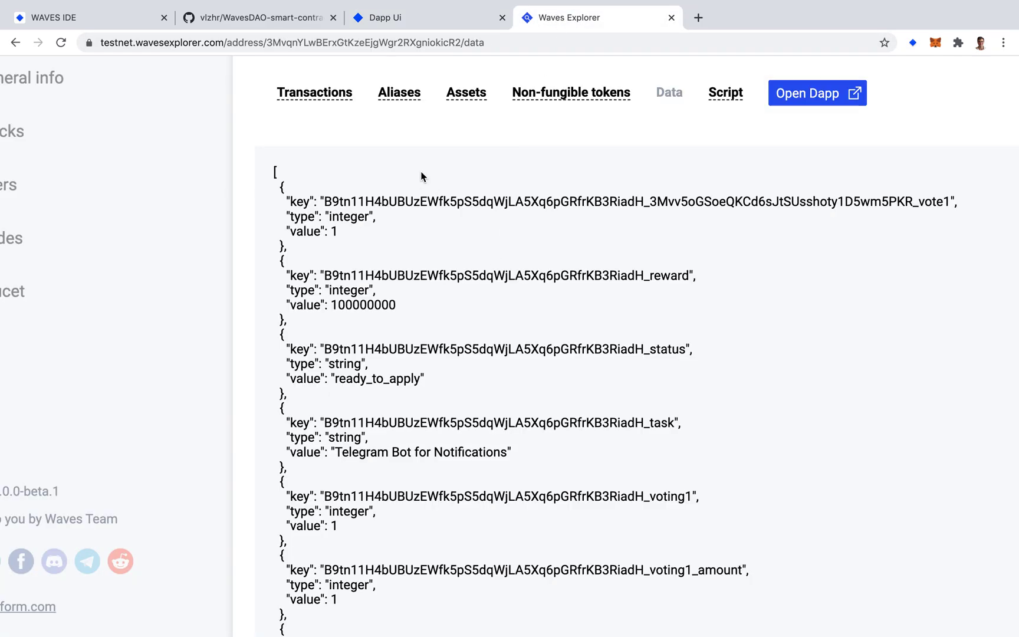
{"action": "left_click_drag", "start_coordinate": [641, 278], "coordinate": [325, 268]}
{"action": "left_click", "coordinate": [392, 22]}
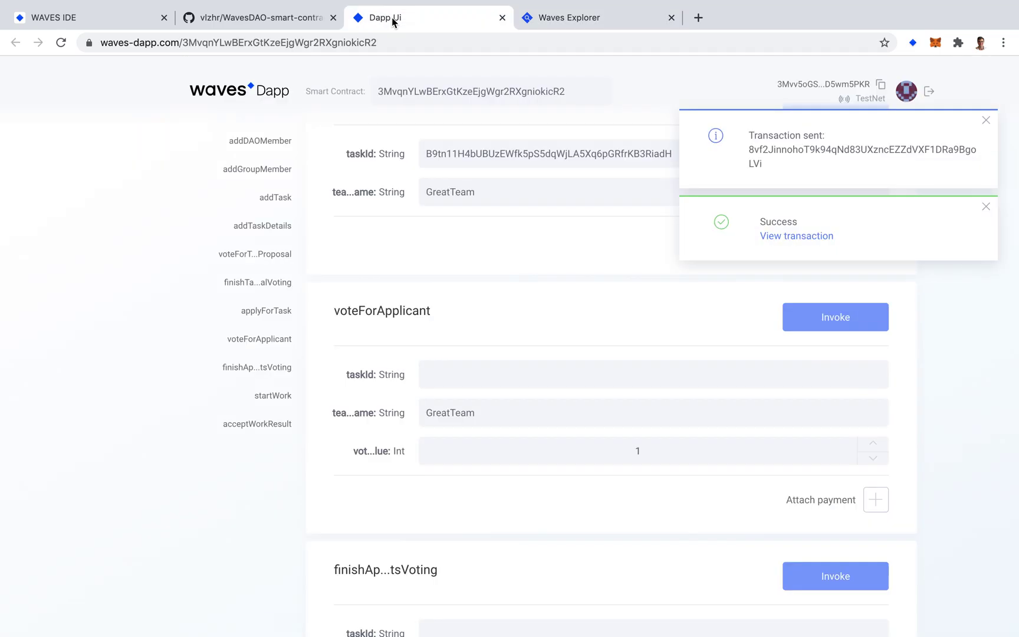
{"action": "left_click", "coordinate": [470, 365]}
{"action": "key", "text": "ctrl+v"}
Invoke voteForApplicant for GreatTeam and approve the transaction in Waves Keeper
{"action": "left_click", "coordinate": [883, 316]}
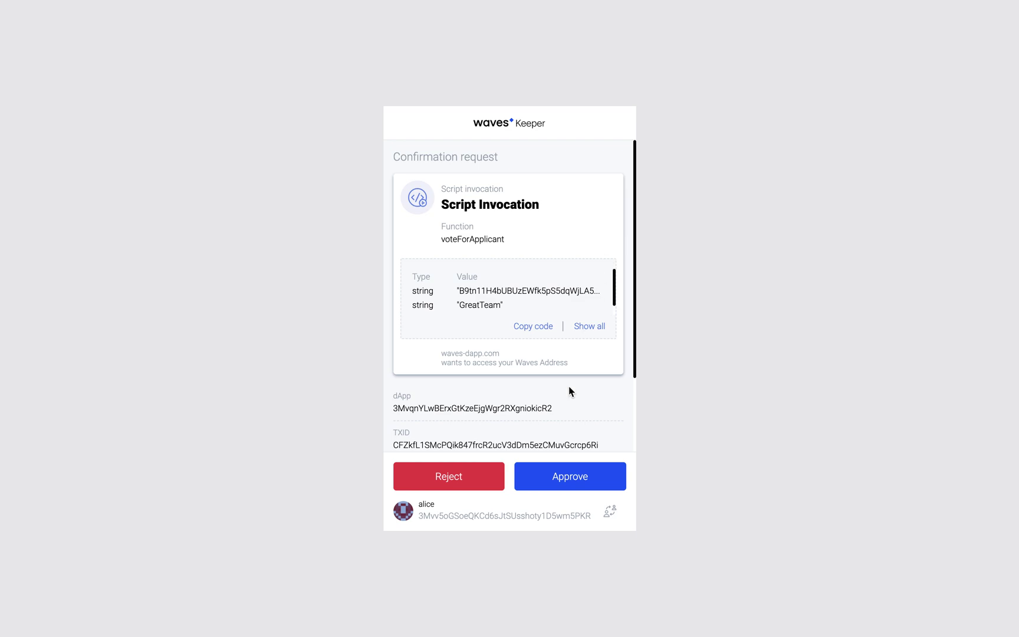
{"action": "left_click", "coordinate": [589, 488]}
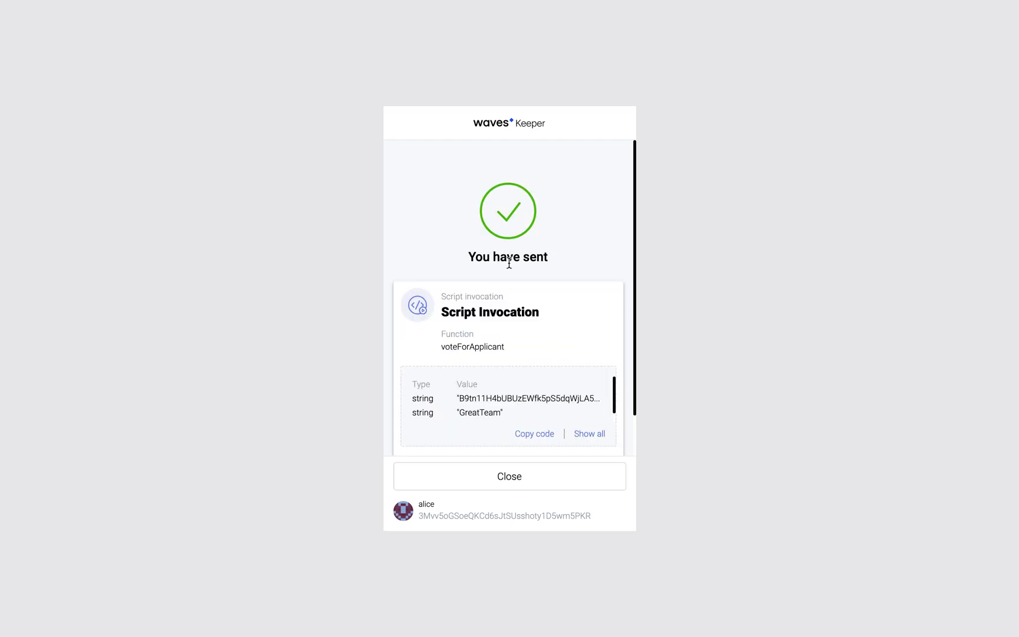
Invoke finishApplicantsVoting with the copied task ID and approve the transaction in Waves Keeper
{"action": "left_click", "coordinate": [543, 487]}
{"action": "scroll", "coordinate": [655, 391], "scroll_direction": "down", "scroll_amount": 5}
{"action": "scroll", "coordinate": [590, 448], "scroll_direction": "up", "scroll_amount": 3}
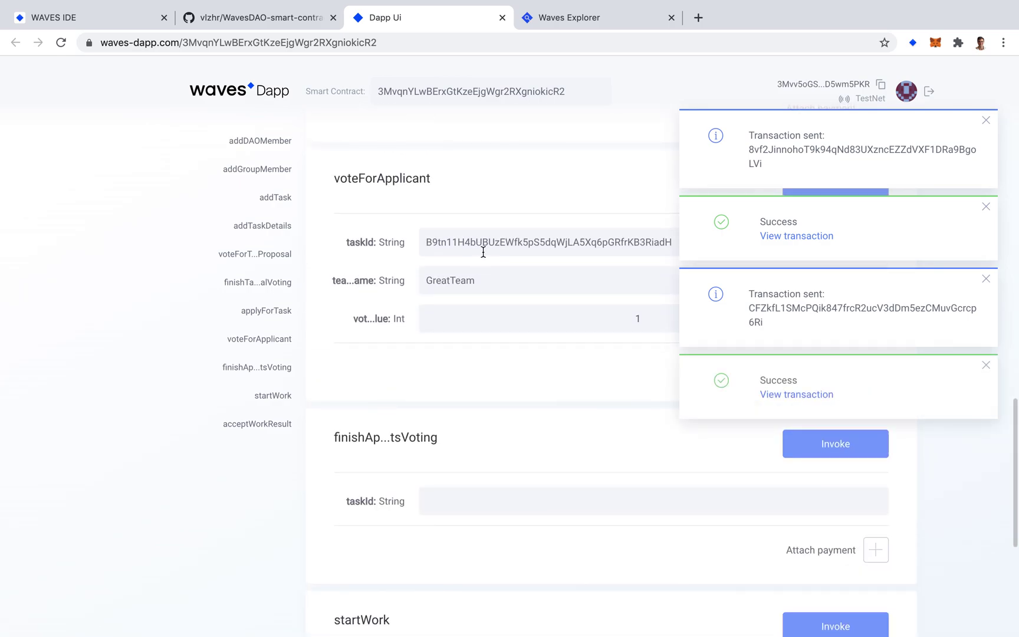
{"action": "key", "text": "super+v"}
{"action": "scroll", "coordinate": [552, 443], "scroll_direction": "up", "scroll_amount": 2}
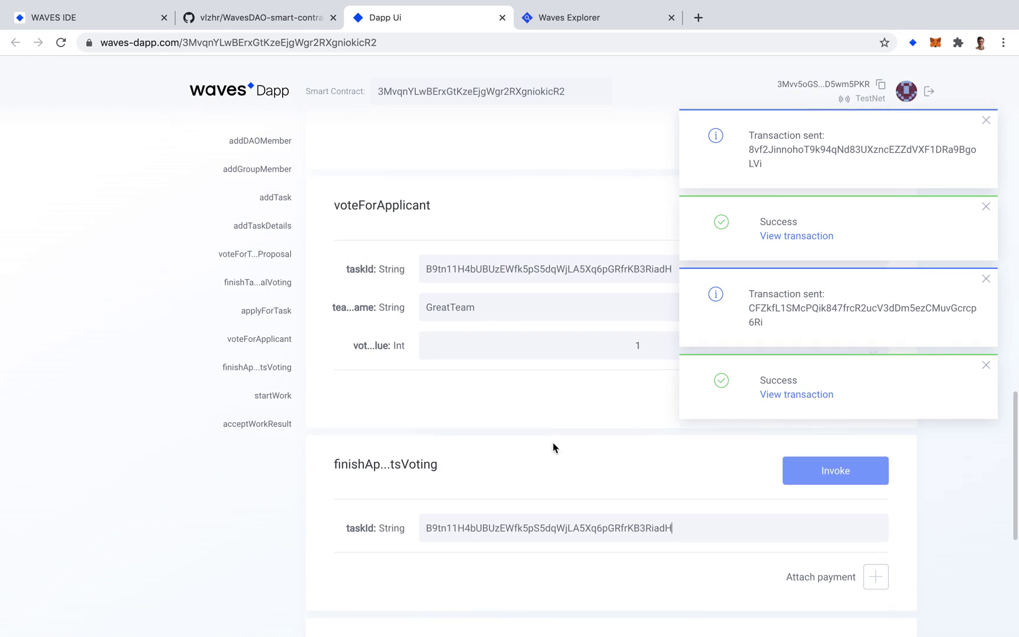
{"action": "left_click", "coordinate": [836, 492]}
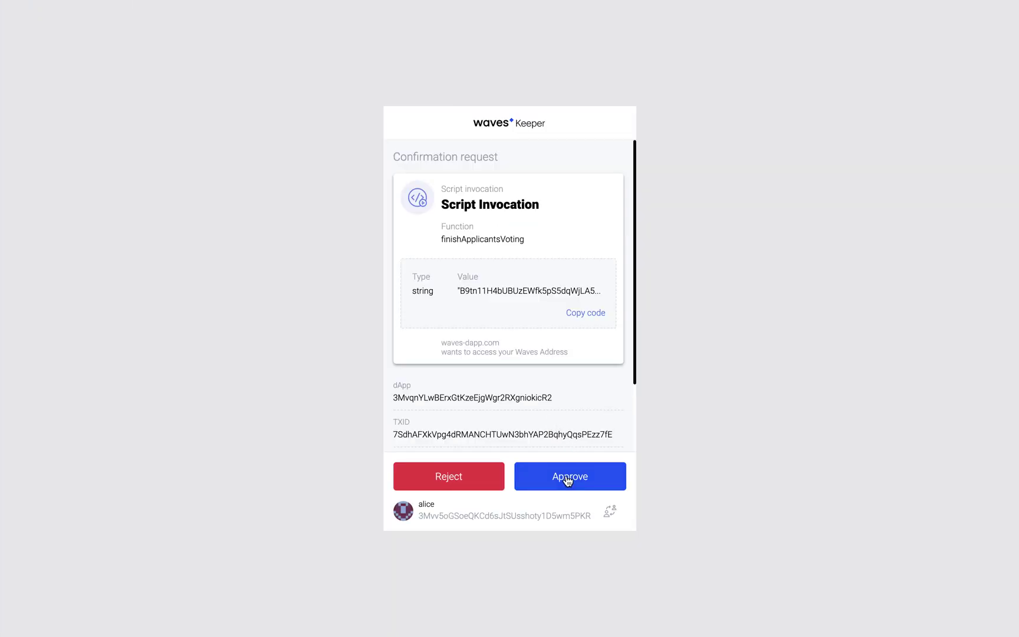
{"action": "left_click", "coordinate": [567, 481]}
{"action": "left_click", "coordinate": [566, 480]}
{"action": "scroll", "coordinate": [451, 284], "scroll_direction": "down", "scroll_amount": 5}
Reload the contract's data in Waves Explorer and examine the task's applicant, performer and status entries
{"action": "left_click", "coordinate": [568, 17]}
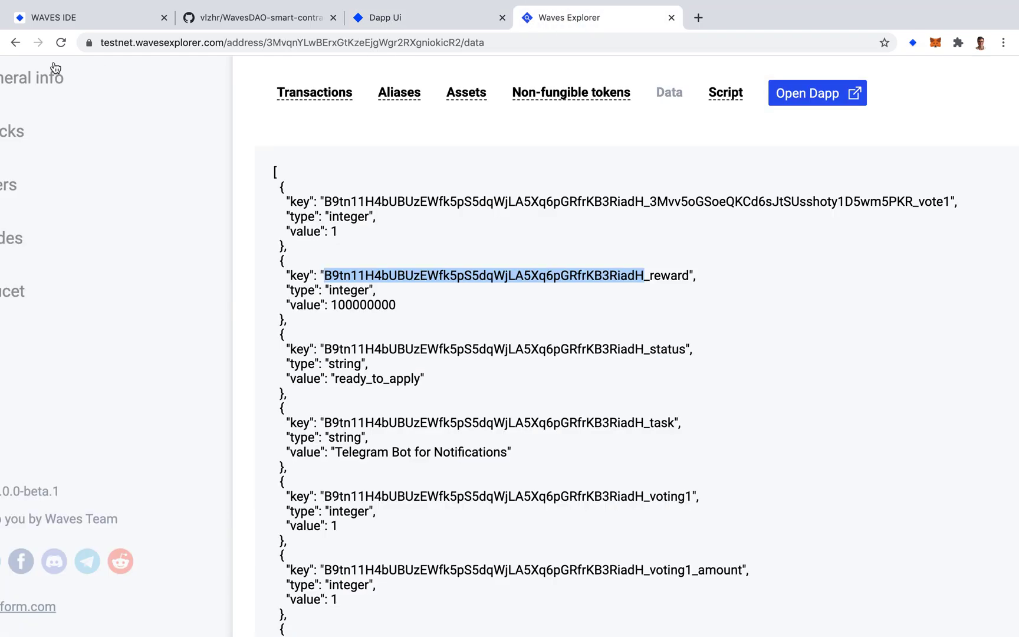
{"action": "left_click", "coordinate": [60, 43]}
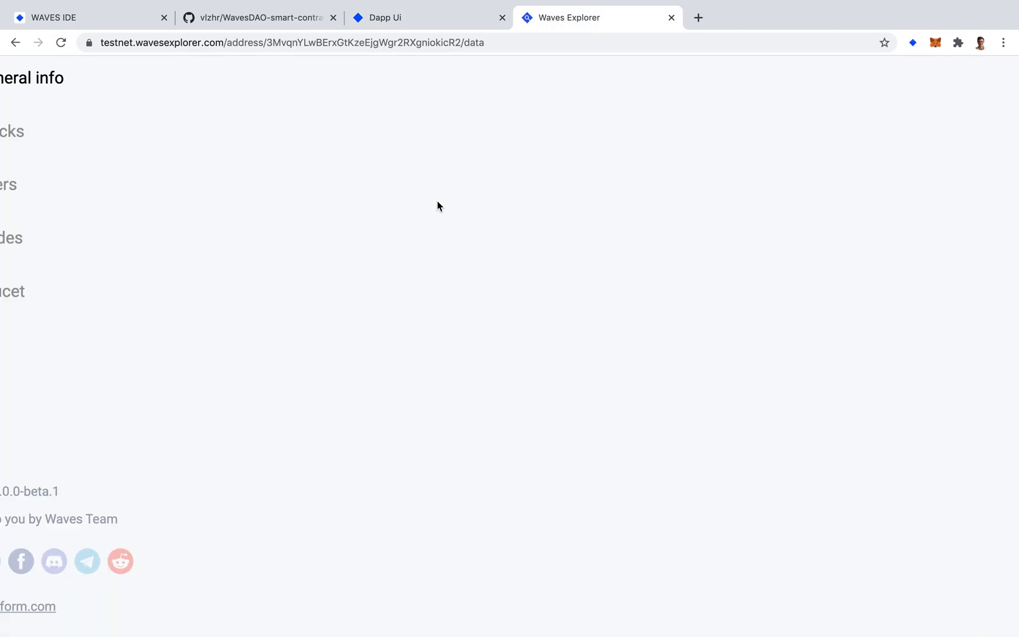
{"action": "scroll", "coordinate": [531, 330], "scroll_direction": "down", "scroll_amount": 4}
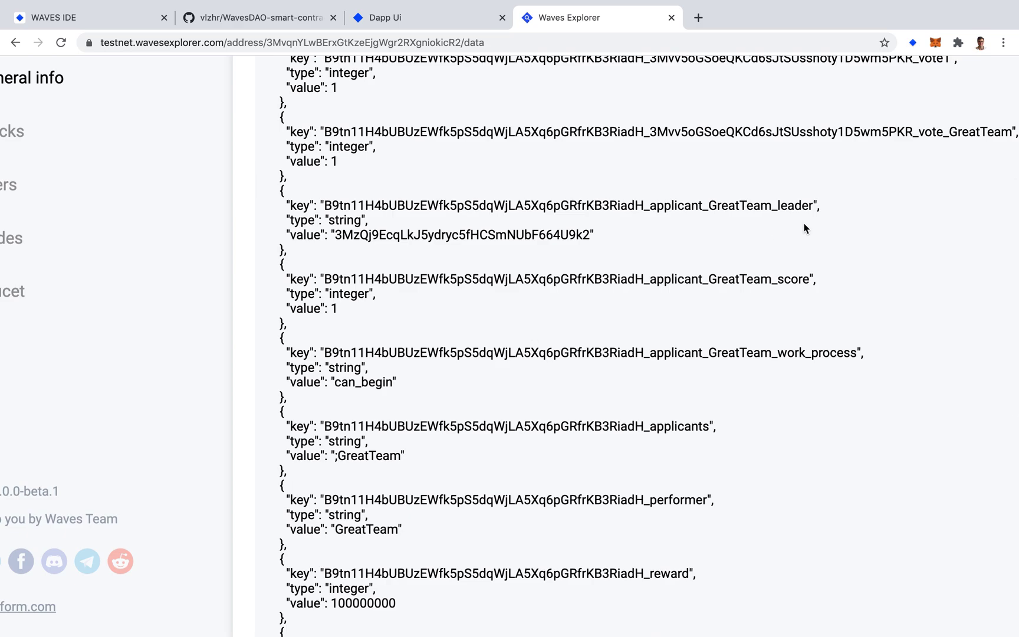
{"action": "scroll", "coordinate": [804, 228], "scroll_direction": "down", "scroll_amount": 5}
{"action": "double_click", "coordinate": [370, 377]}
{"action": "left_click", "coordinate": [370, 375]}
{"action": "scroll", "coordinate": [548, 350], "scroll_direction": "down", "scroll_amount": 4}
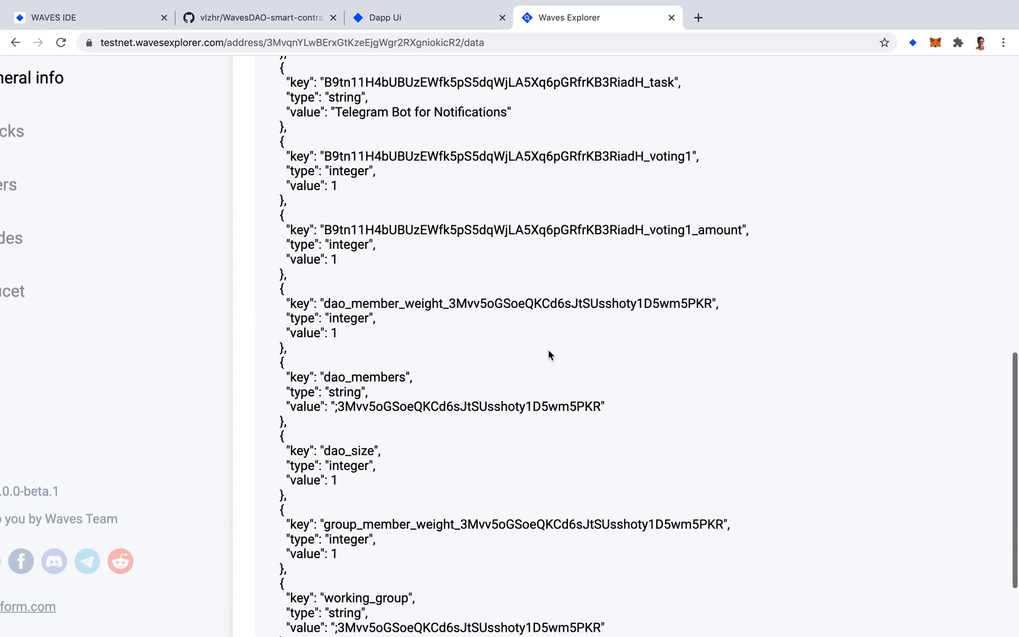
Examine the working_group entry and its member address at the end of the contract's data
{"action": "scroll", "coordinate": [310, 375], "scroll_direction": "down", "scroll_amount": 3}
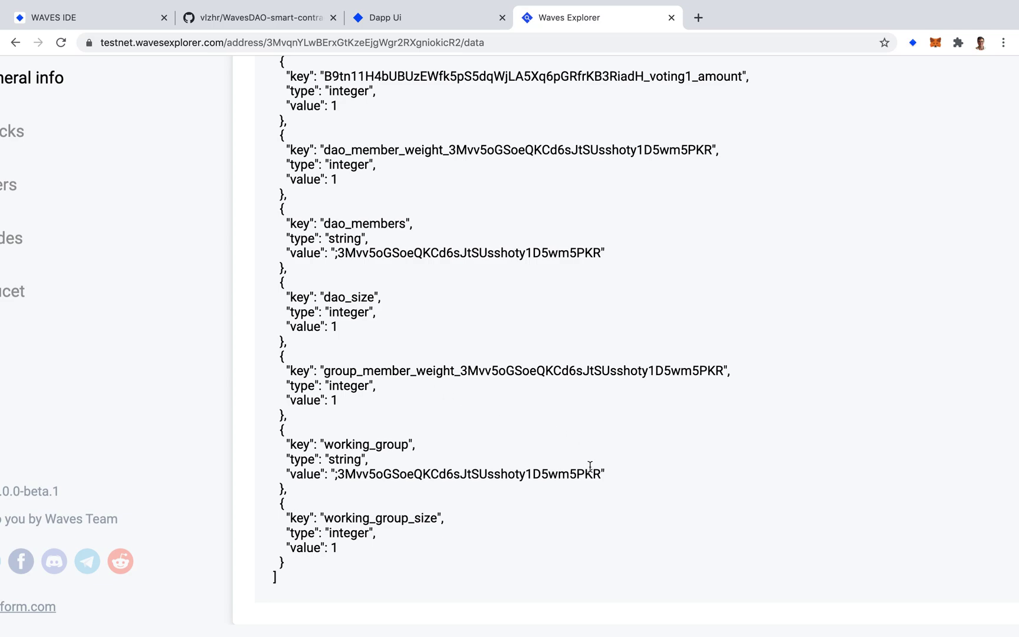
{"action": "double_click", "coordinate": [360, 444]}
{"action": "left_click_drag", "start_coordinate": [338, 473], "coordinate": [601, 478]}
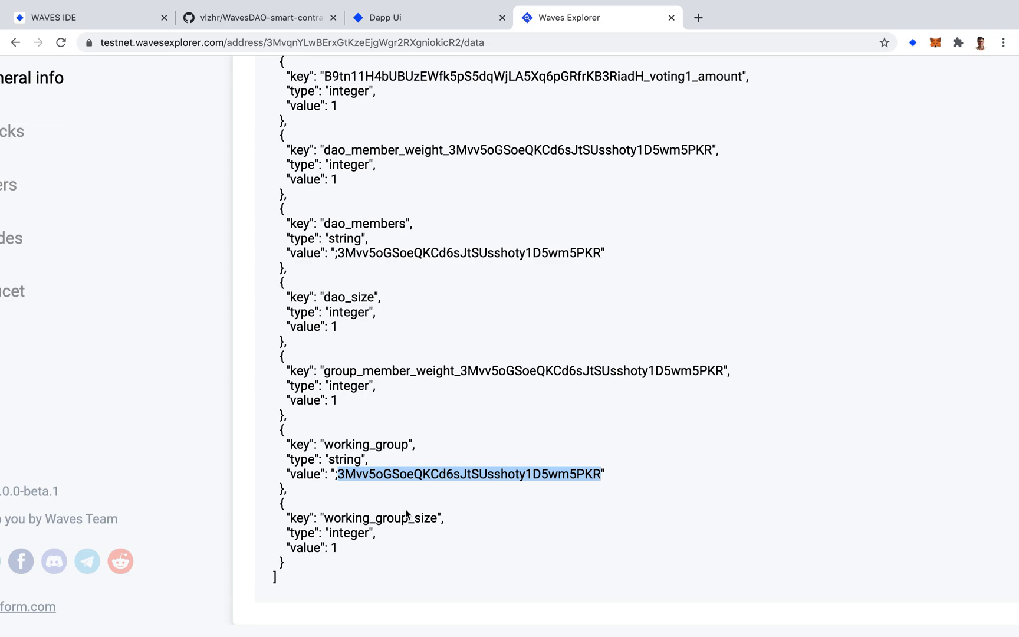
{"action": "scroll", "coordinate": [405, 510], "scroll_direction": "up", "scroll_amount": 13}
{"action": "scroll", "coordinate": [405, 510], "scroll_direction": "down", "scroll_amount": 14}
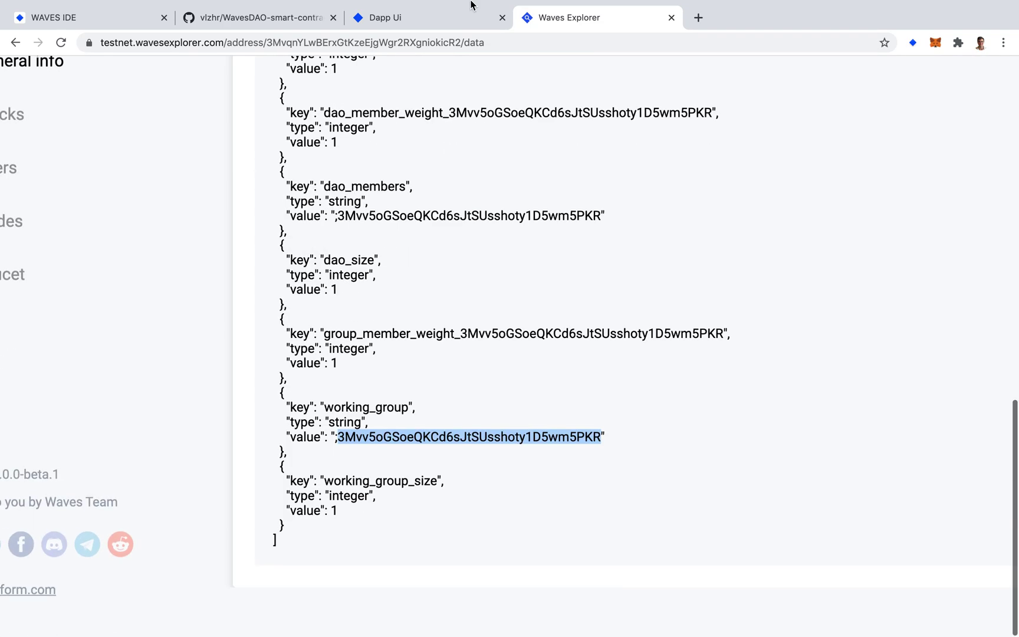
Review the startWork step under Making Funds Decisions in the GitHub README
{"action": "left_click", "coordinate": [461, 17]}
{"action": "left_click", "coordinate": [244, 14]}
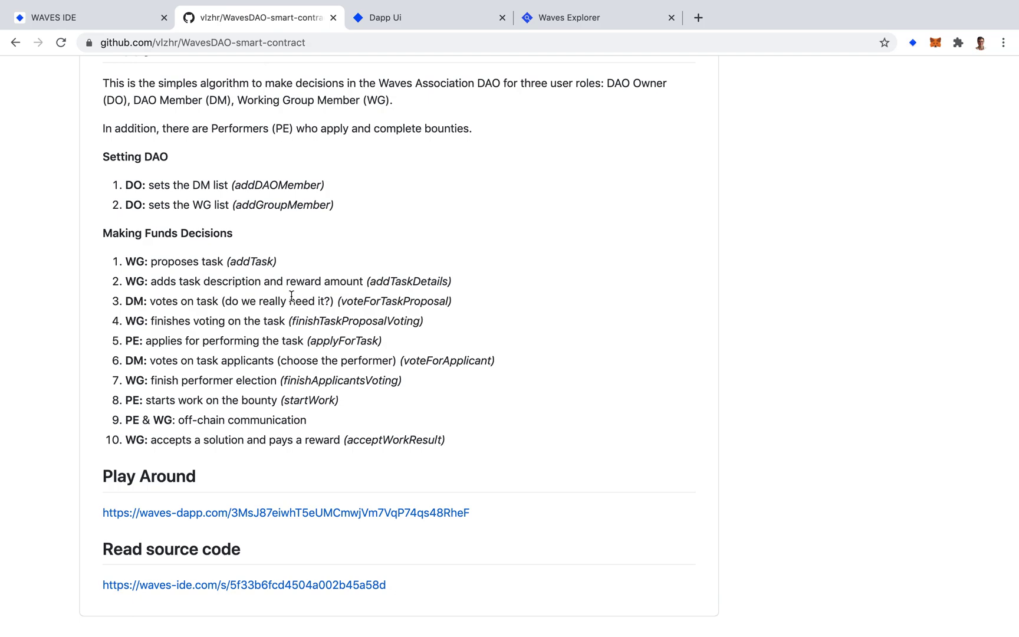
{"action": "left_click_drag", "start_coordinate": [138, 401], "coordinate": [233, 403]}
{"action": "left_click", "coordinate": [232, 403]}
Return to the Waves Dapp page and dismiss all transaction notifications
{"action": "left_click", "coordinate": [408, 23]}
{"action": "scroll", "coordinate": [487, 268], "scroll_direction": "down", "scroll_amount": 3}
{"action": "left_click", "coordinate": [986, 120]}
{"action": "left_click", "coordinate": [986, 122]}
{"action": "left_click", "coordinate": [986, 122]}
{"action": "left_click", "coordinate": [986, 122]}
{"action": "left_click", "coordinate": [986, 122]}
{"action": "left_click", "coordinate": [986, 122]}
Make the GreatTeam leader's account the active one in Waves Keeper
{"action": "left_click", "coordinate": [912, 42]}
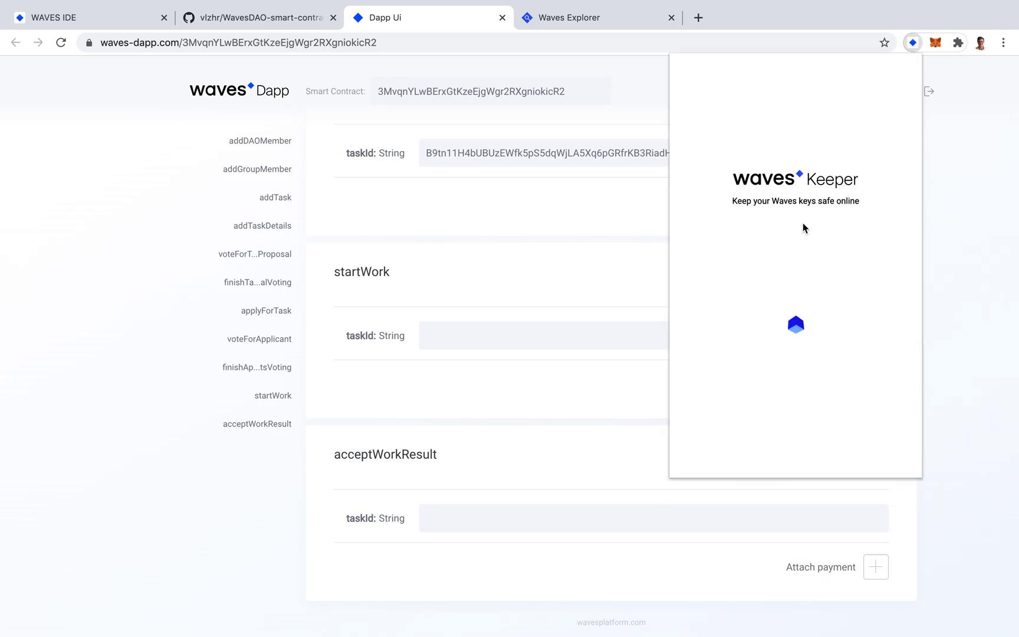
{"action": "scroll", "coordinate": [802, 222], "scroll_direction": "down", "scroll_amount": 10}
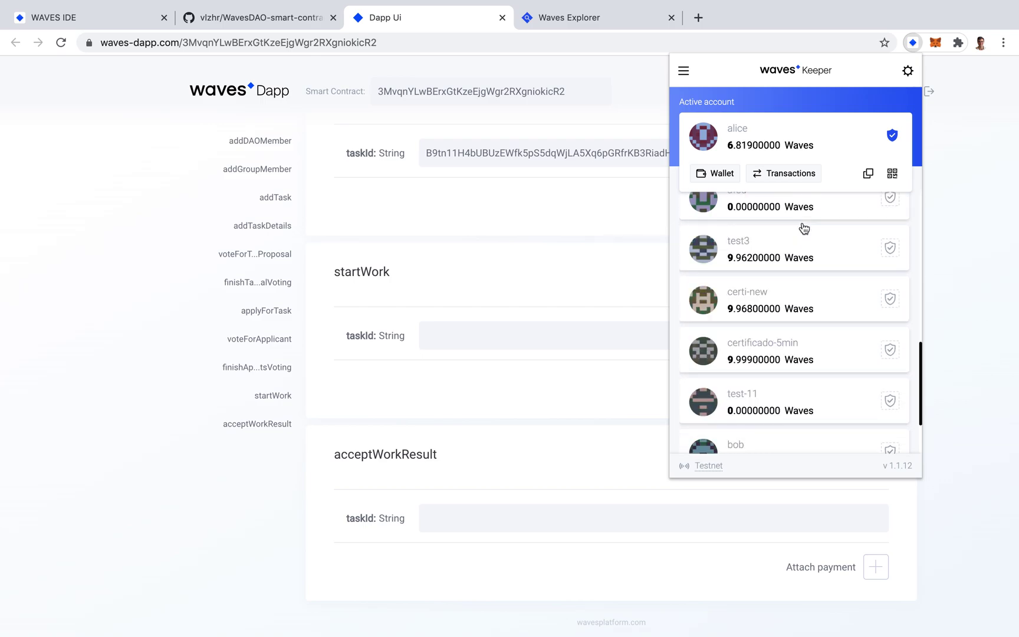
{"action": "left_click", "coordinate": [890, 323]}
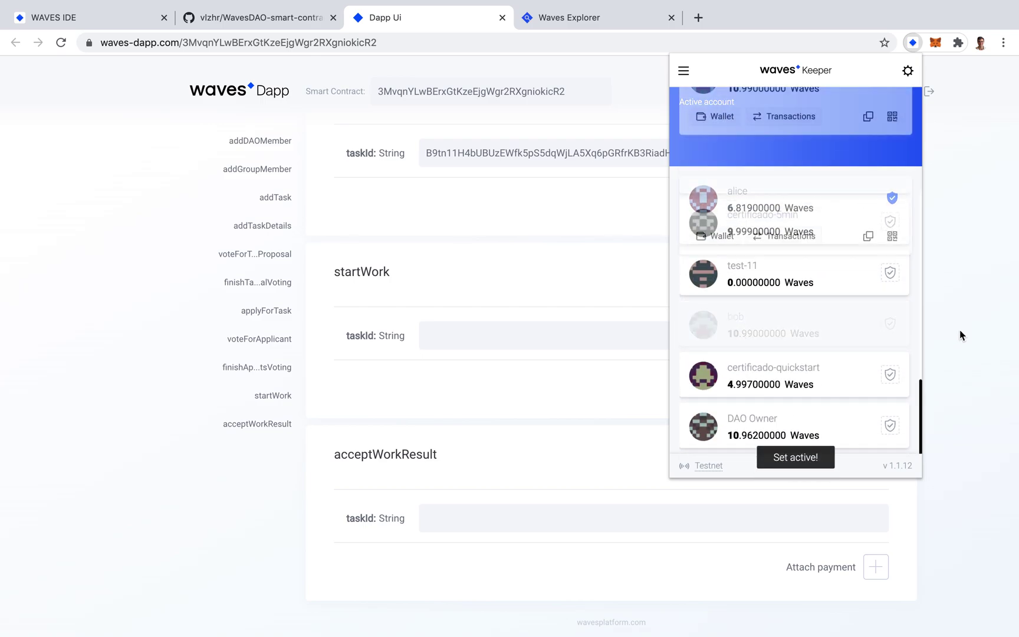
Invoke startWork with the copied task ID and approve the transaction in Waves Keeper
{"action": "left_click", "coordinate": [454, 380]}
{"action": "type", "text": "B9tn11H4bUBUzEWfk5pS5dqWjLA5Xq6pGRfrKB3RiadH"}
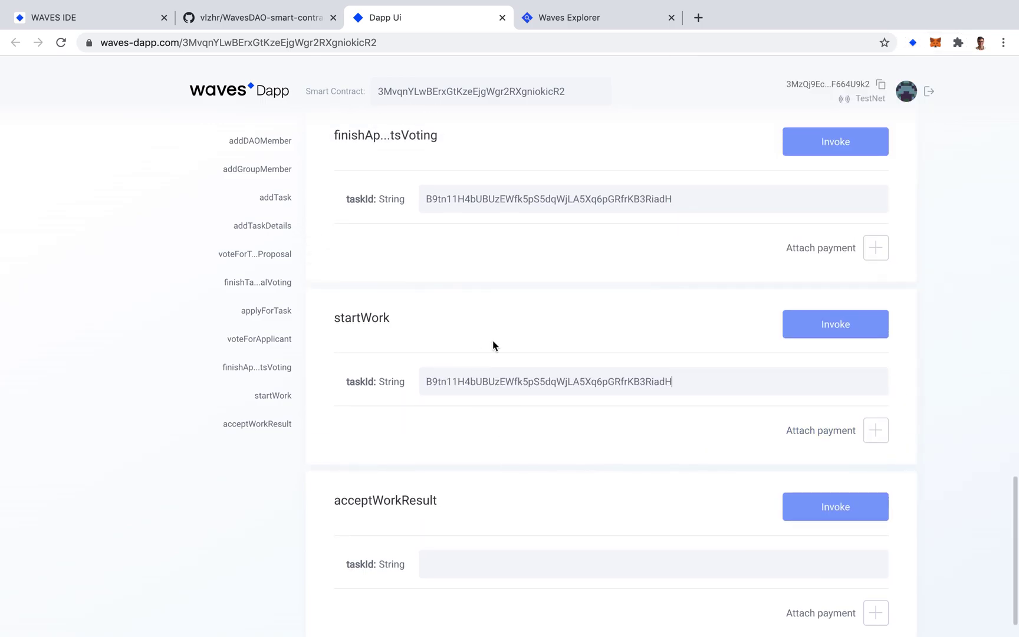
{"action": "left_click", "coordinate": [837, 321]}
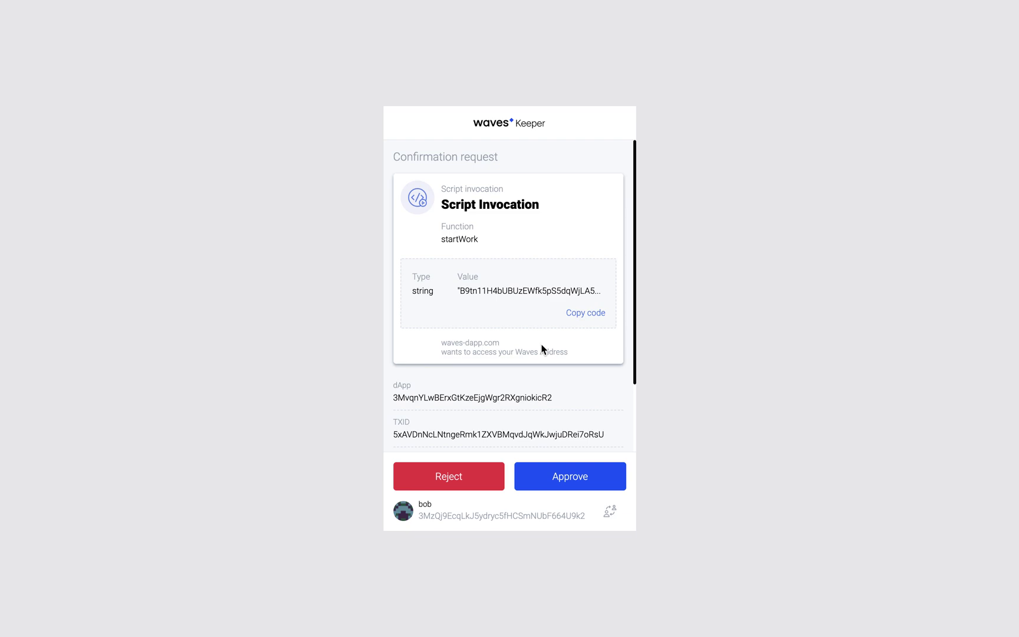
{"action": "left_click", "coordinate": [567, 484]}
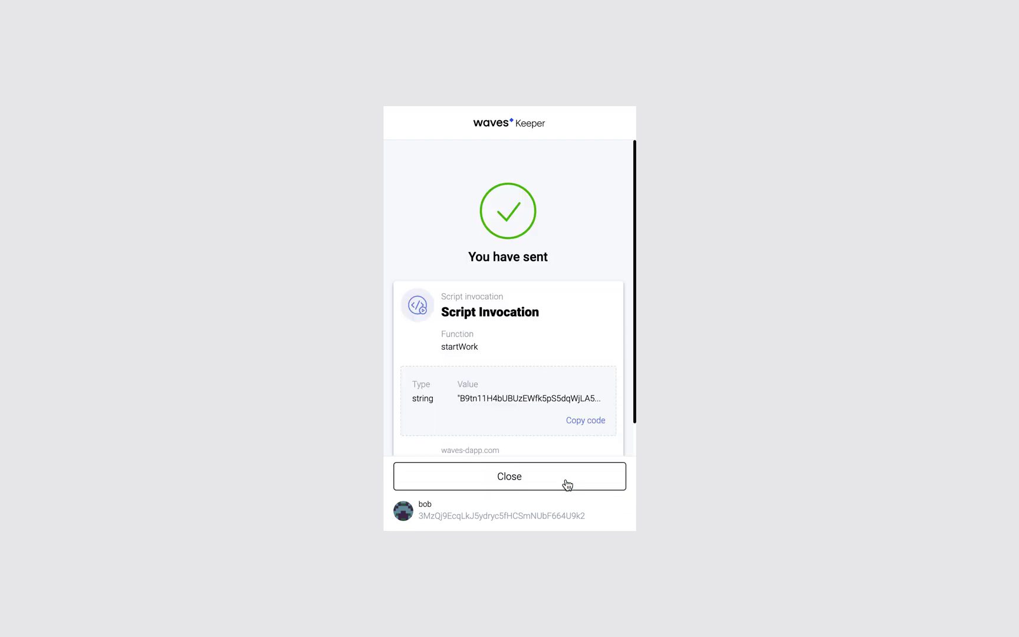
{"action": "left_click", "coordinate": [566, 484]}
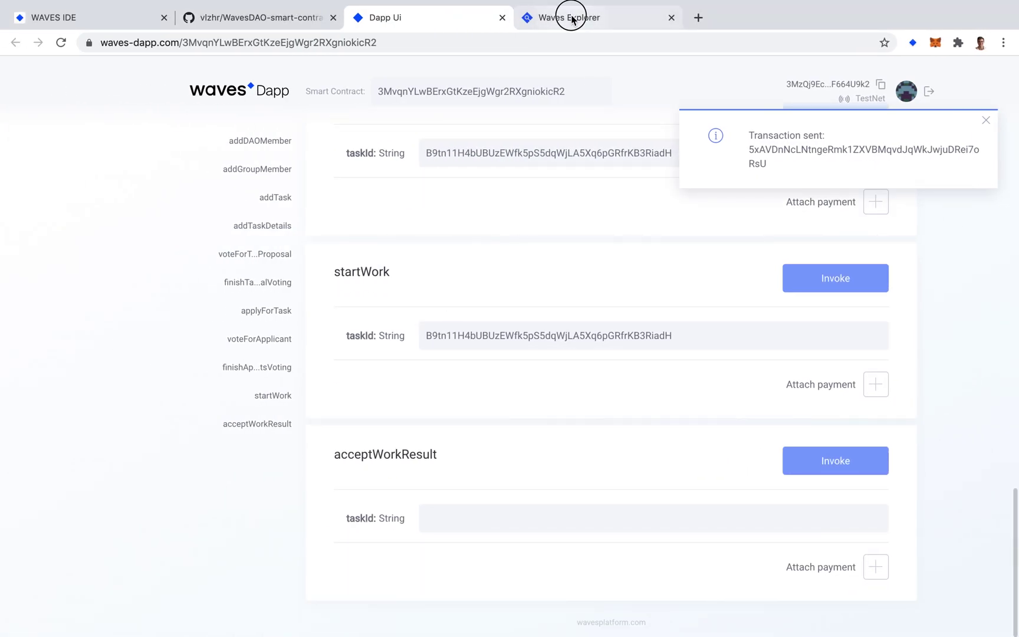
Reload the contract's data in Waves Explorer and examine the task's work process and status entries
{"action": "left_click", "coordinate": [569, 18]}
{"action": "scroll", "coordinate": [516, 212], "scroll_direction": "up", "scroll_amount": 15}
{"action": "left_click", "coordinate": [61, 43]}
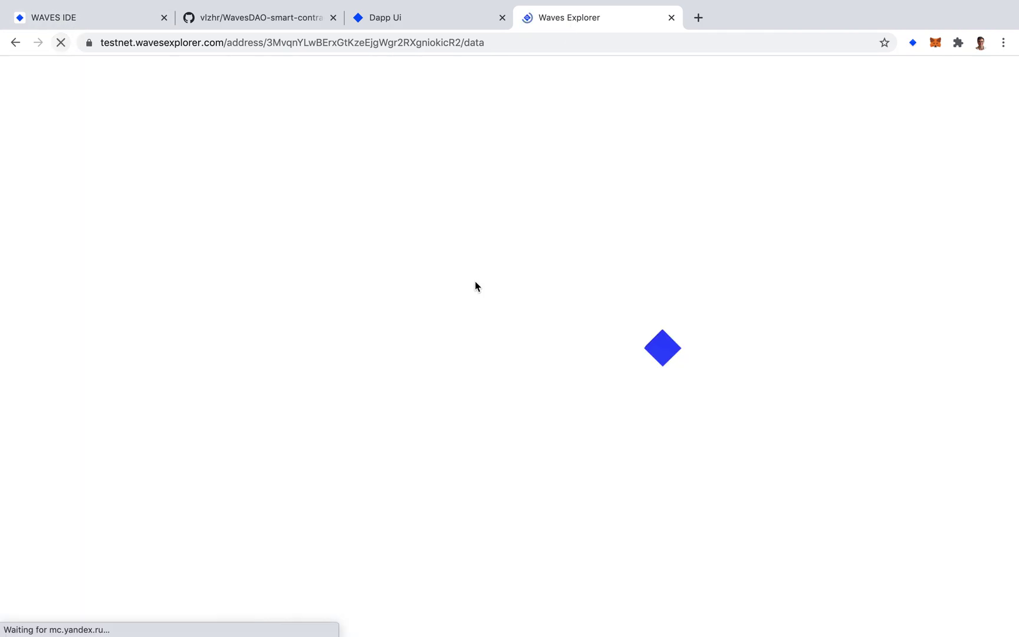
{"action": "scroll", "coordinate": [475, 281], "scroll_direction": "down", "scroll_amount": 10}
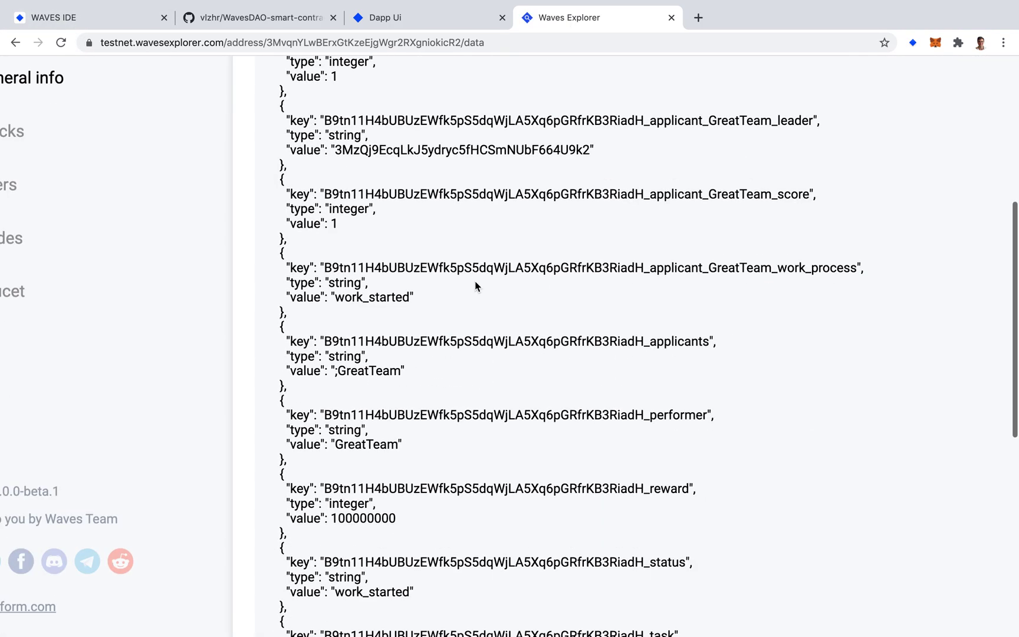
{"action": "scroll", "coordinate": [475, 281], "scroll_direction": "down", "scroll_amount": 5}
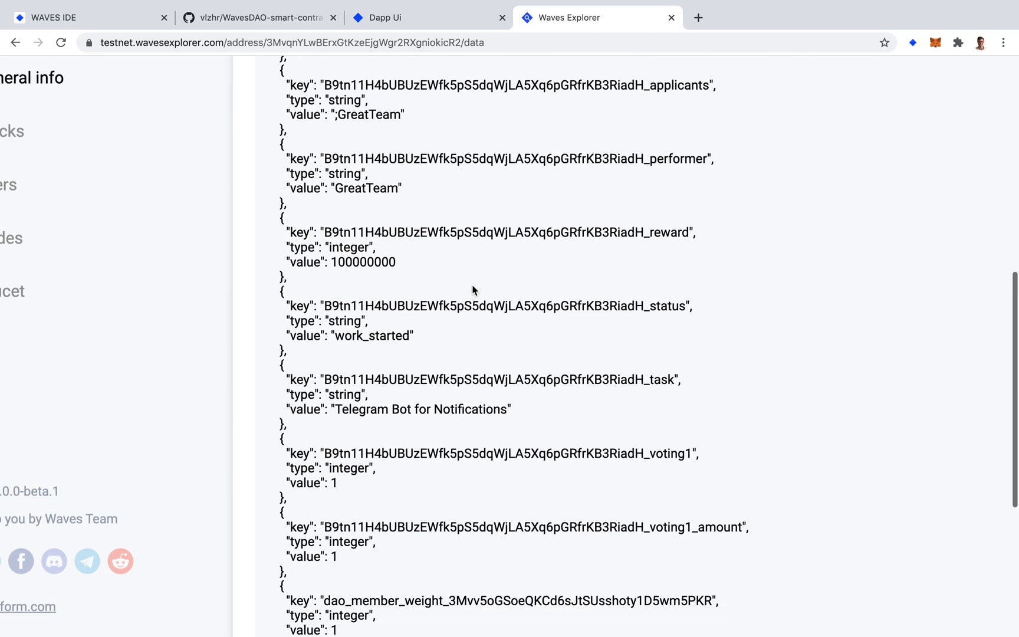
{"action": "double_click", "coordinate": [386, 334]}
{"action": "left_click", "coordinate": [546, 375]}
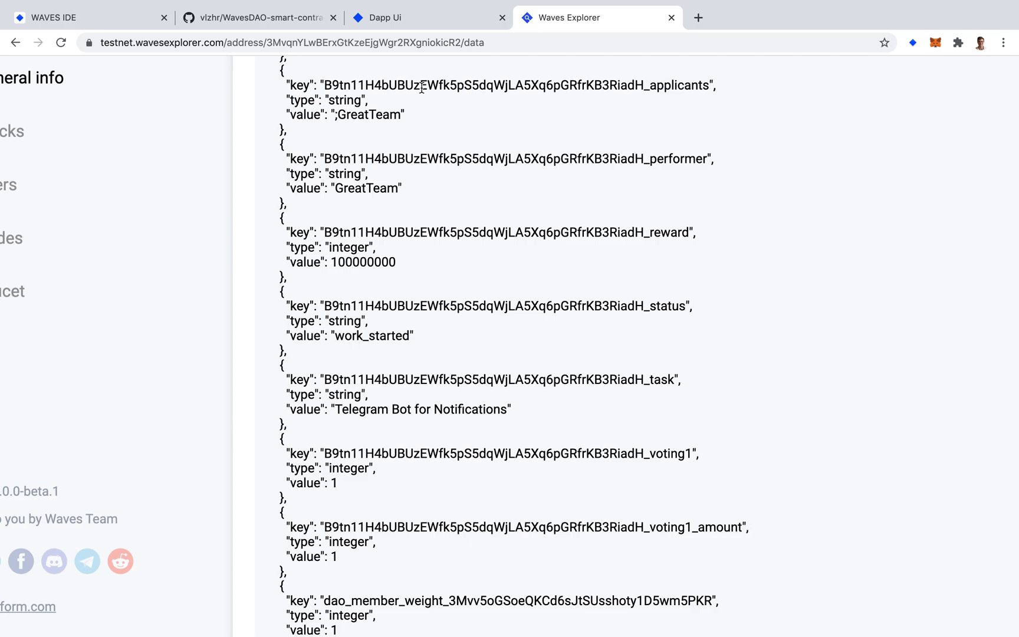
Dismiss the notifications on the Waves Dapp page and paste the copied task ID as acceptWorkResult's task ID
{"action": "left_click", "coordinate": [383, 17]}
{"action": "scroll", "coordinate": [439, 251], "scroll_direction": "up", "scroll_amount": 1}
{"action": "scroll", "coordinate": [436, 249], "scroll_direction": "down", "scroll_amount": 1}
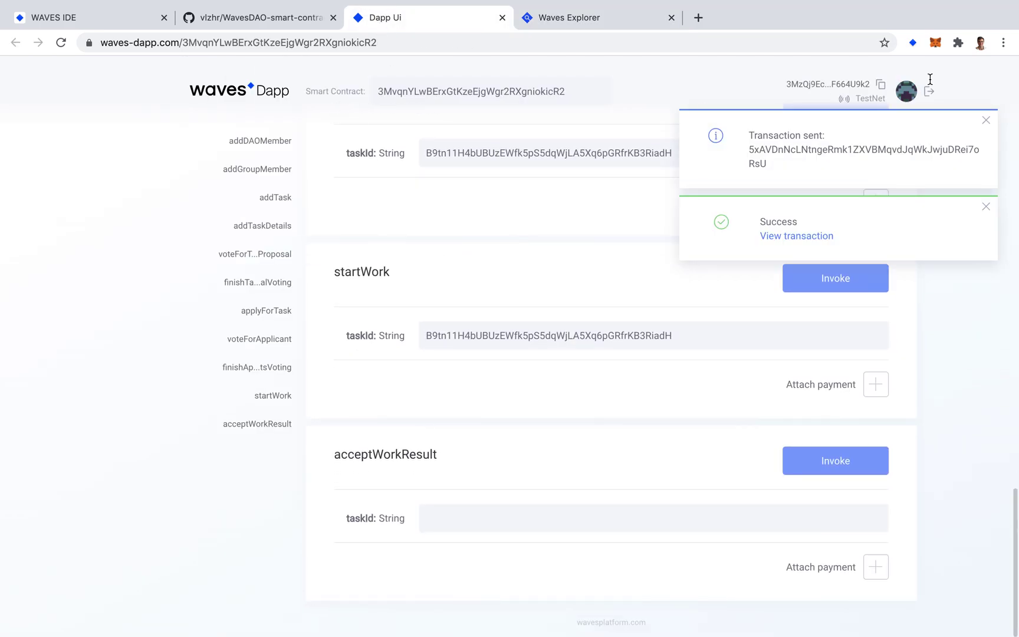
{"action": "left_click", "coordinate": [988, 121]}
{"action": "left_click", "coordinate": [988, 121]}
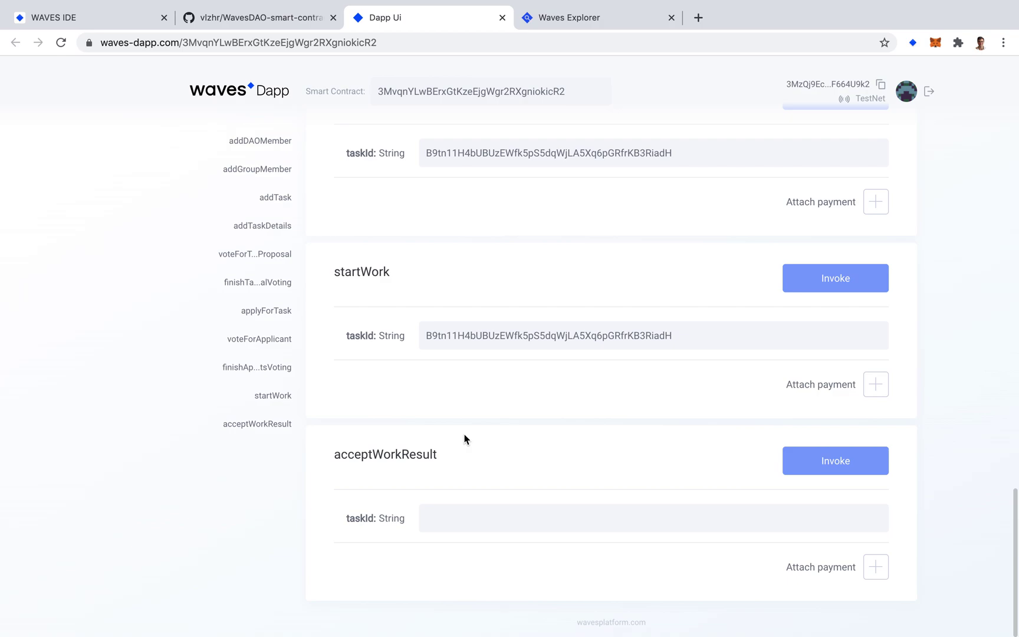
{"action": "left_click", "coordinate": [505, 508]}
{"action": "type", "text": "B9tn11H4bUBUzEWfk5pS5dqWjLA5Xq6pGRfrKB3RiadH"}
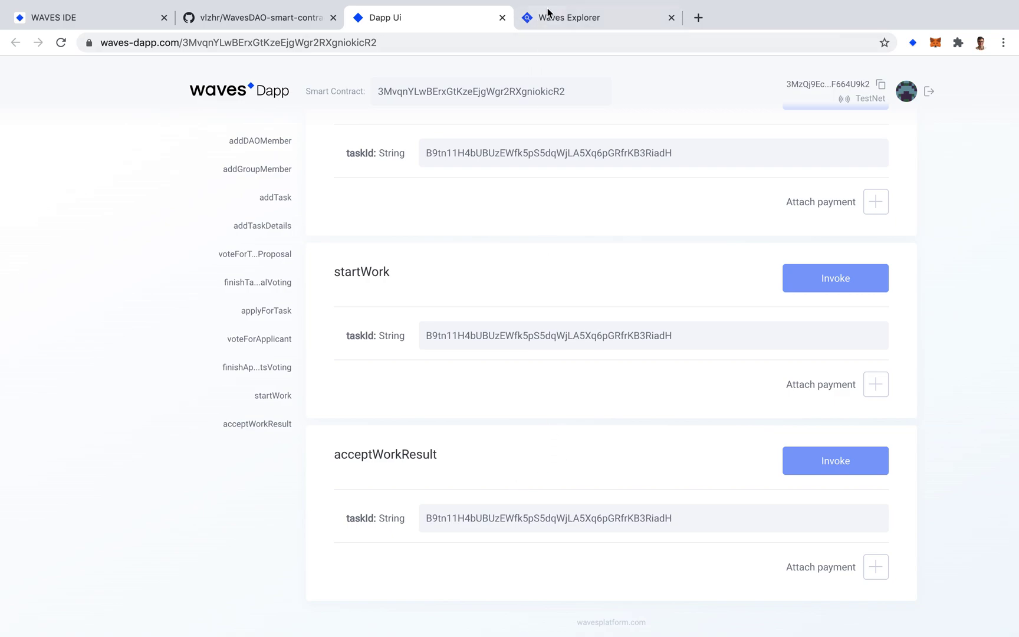
Switch the active Waves Keeper account back to the working group member's account
{"action": "left_click", "coordinate": [915, 46]}
{"action": "scroll", "coordinate": [841, 204], "scroll_direction": "down", "scroll_amount": 3}
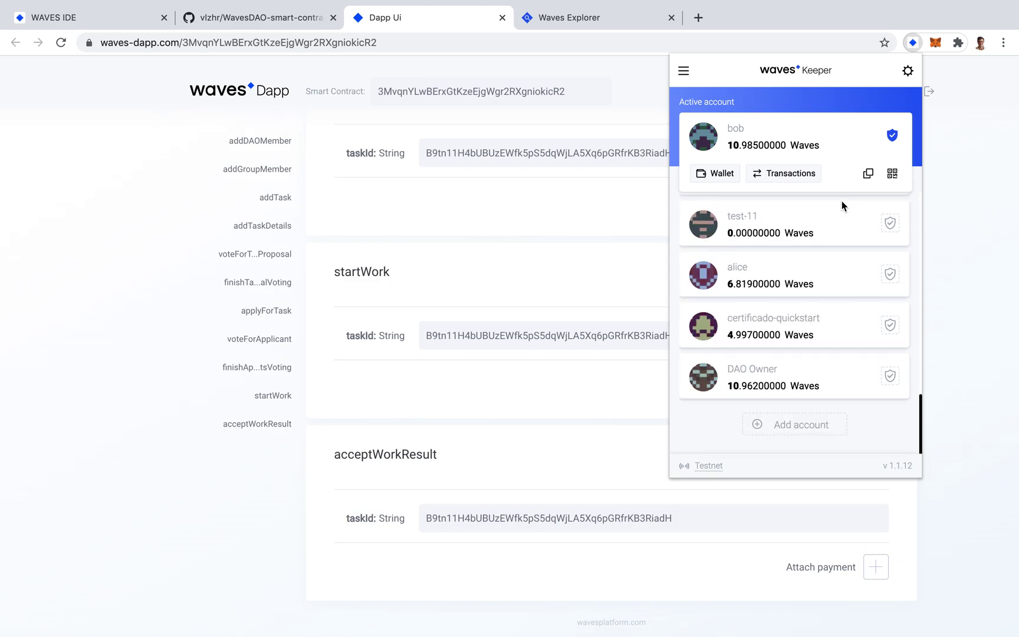
{"action": "left_click", "coordinate": [891, 325]}
{"action": "scroll", "coordinate": [765, 298], "scroll_direction": "down", "scroll_amount": 5}
{"action": "left_click", "coordinate": [888, 325]}
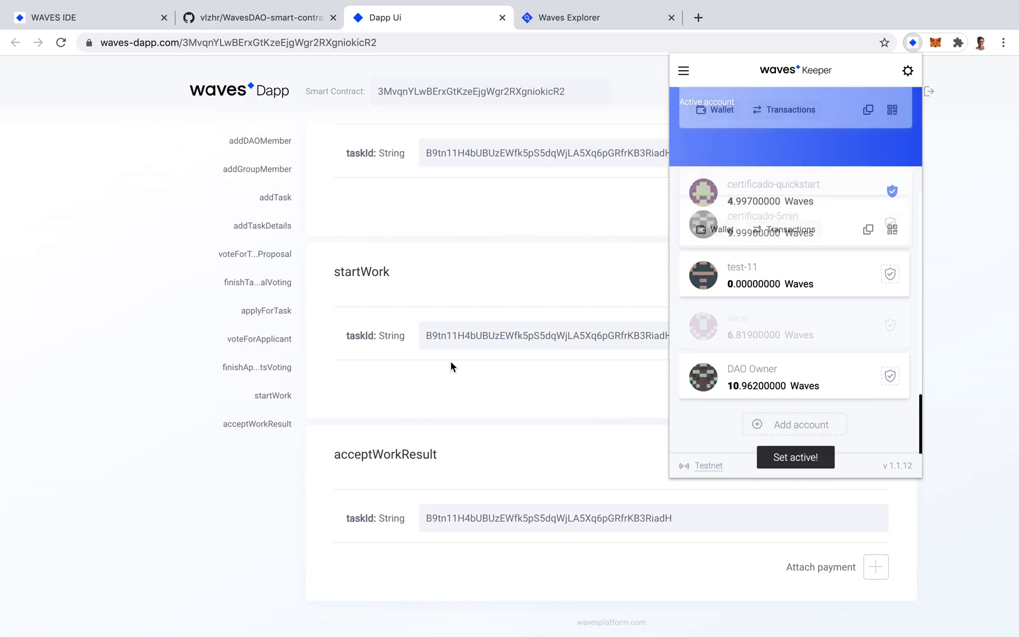
{"action": "left_click", "coordinate": [481, 453]}
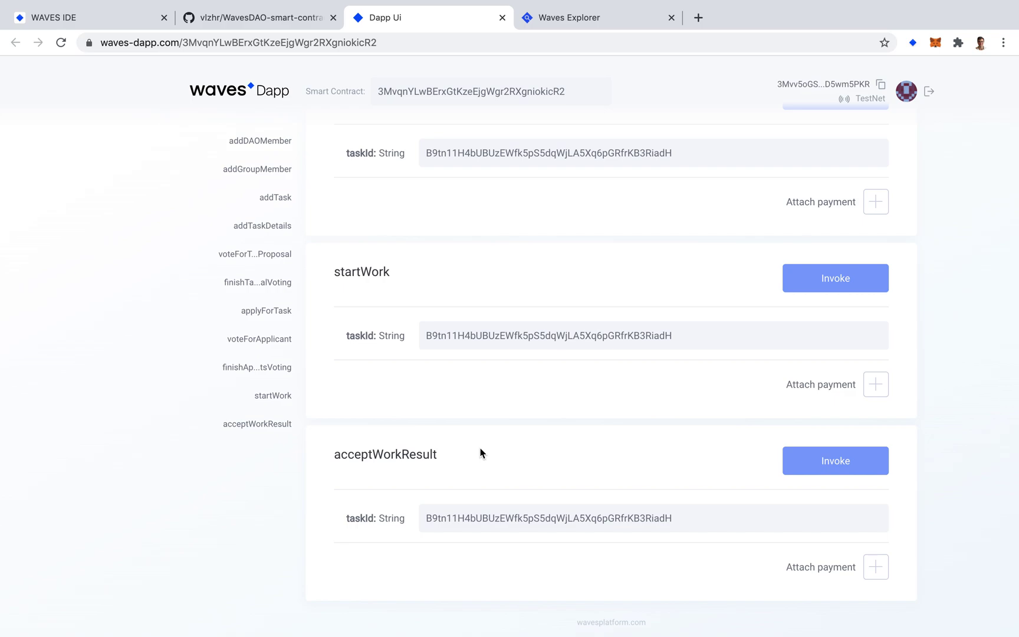
Invoke acceptWorkResult and approve the transaction in Waves Keeper
{"action": "left_click", "coordinate": [826, 463]}
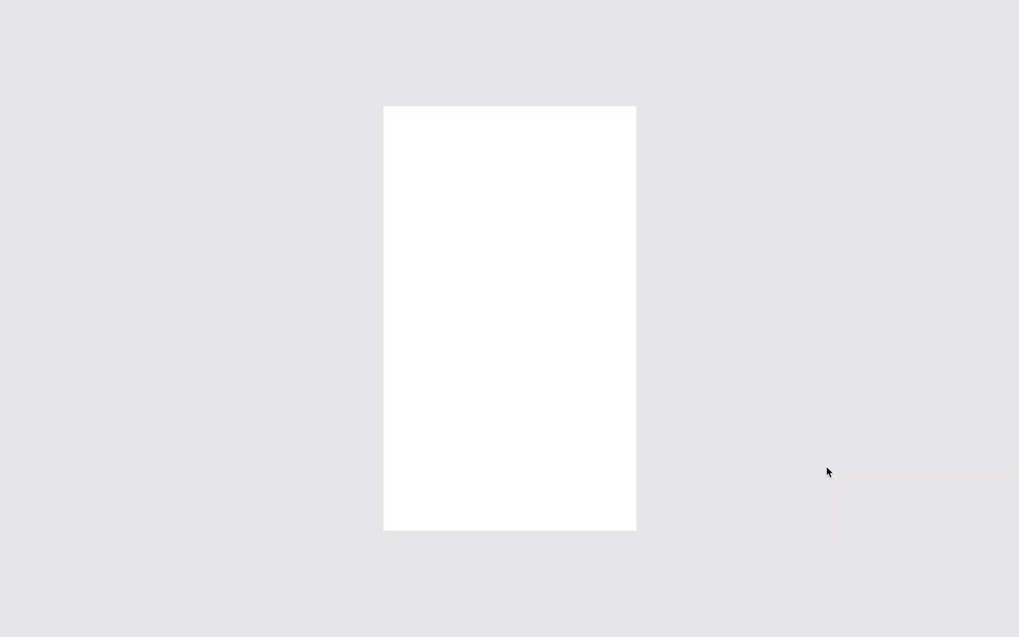
{"action": "left_click", "coordinate": [587, 483]}
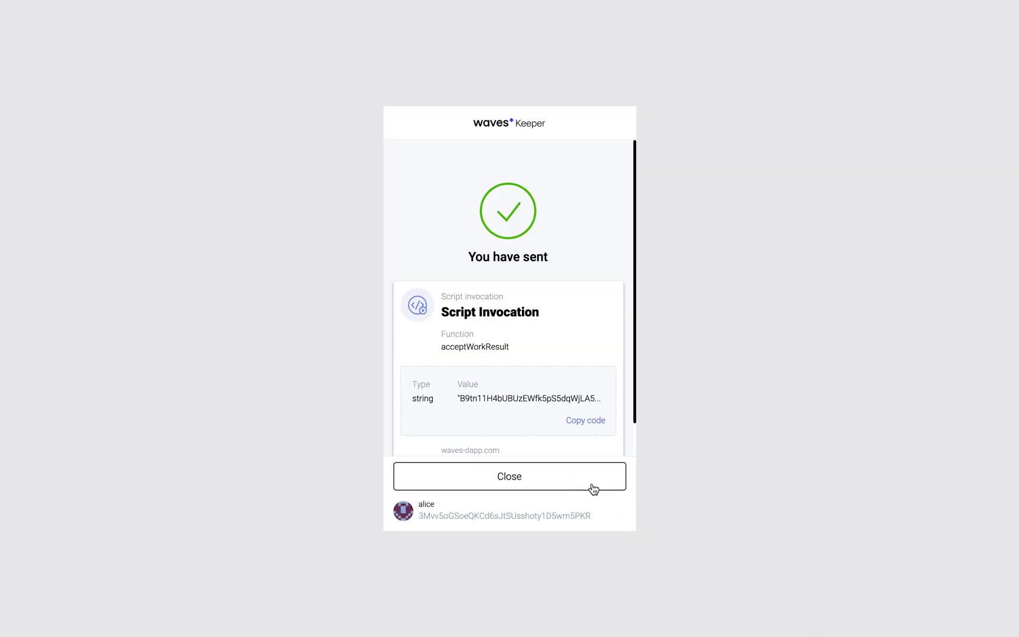
{"action": "left_click", "coordinate": [592, 488]}
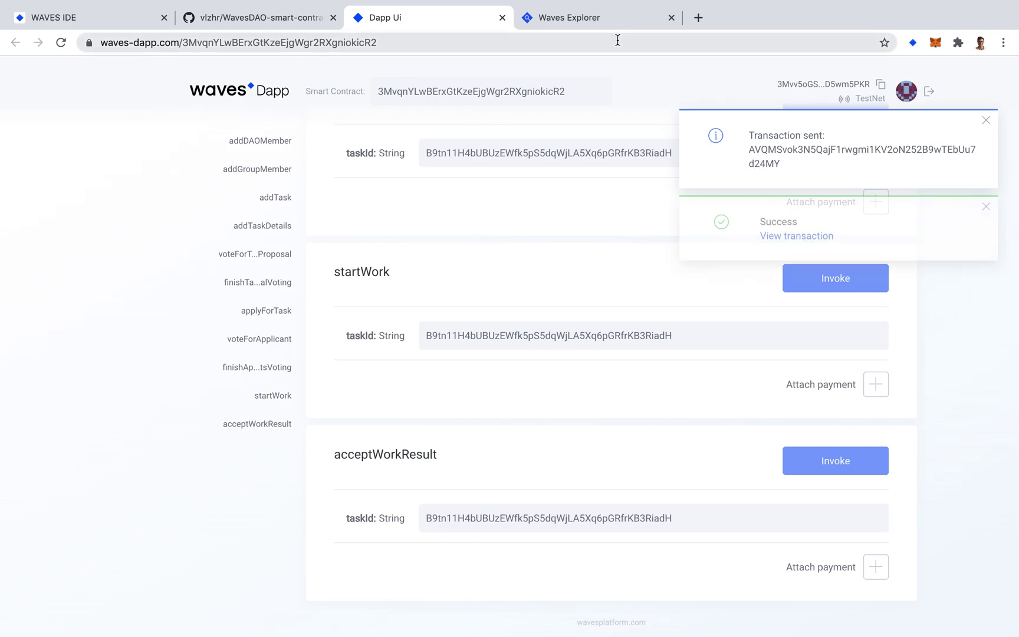
Reload the contract's address page in Waves Explorer and check its regular balance
{"action": "left_click", "coordinate": [609, 21]}
{"action": "scroll", "coordinate": [466, 184], "scroll_direction": "up", "scroll_amount": 15}
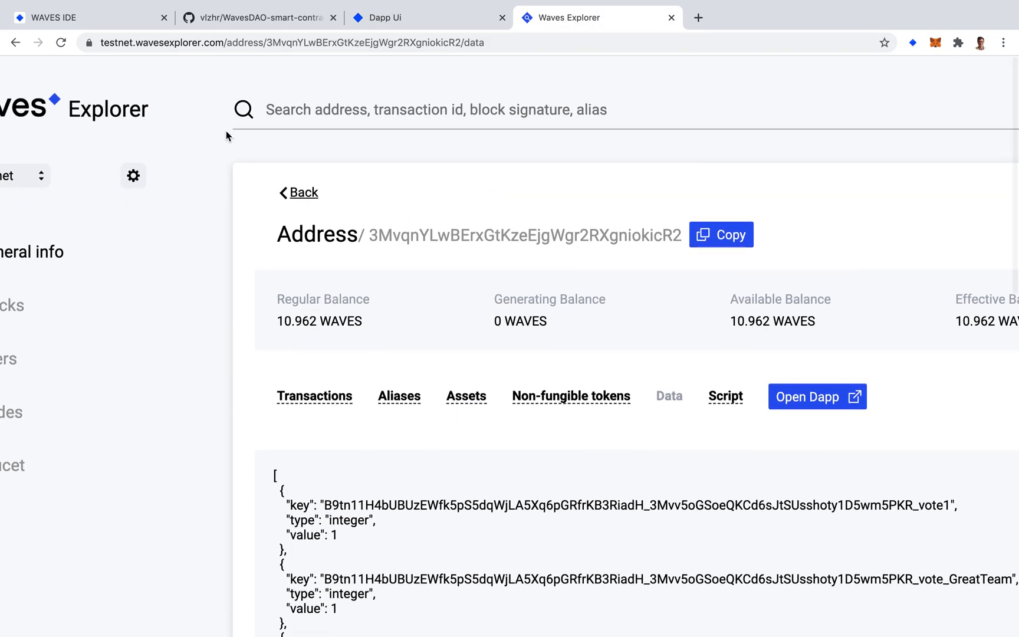
{"action": "left_click", "coordinate": [61, 48]}
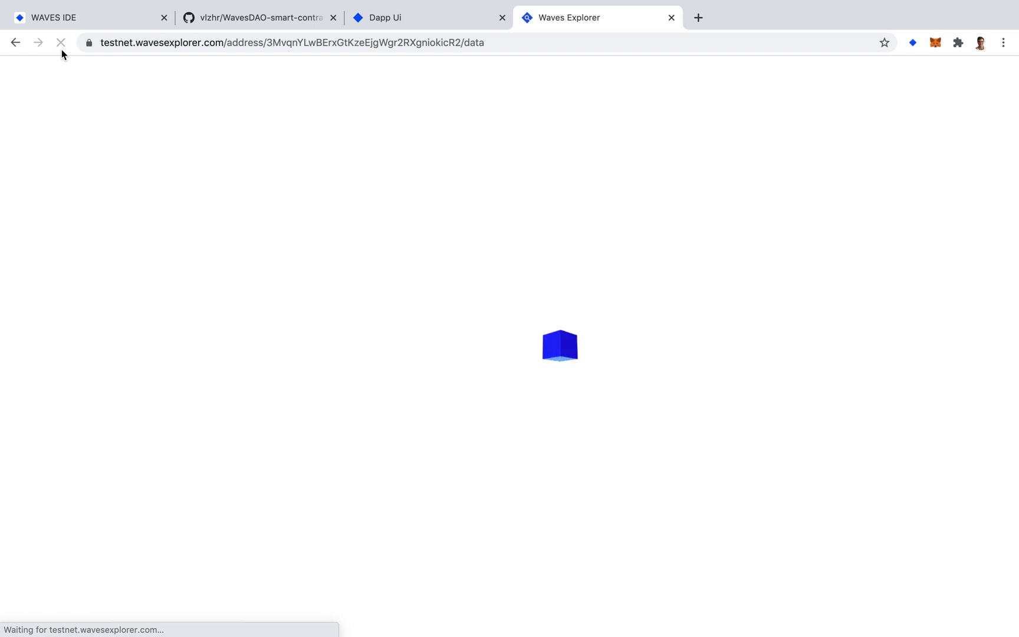
{"action": "triple_click", "coordinate": [292, 314]}
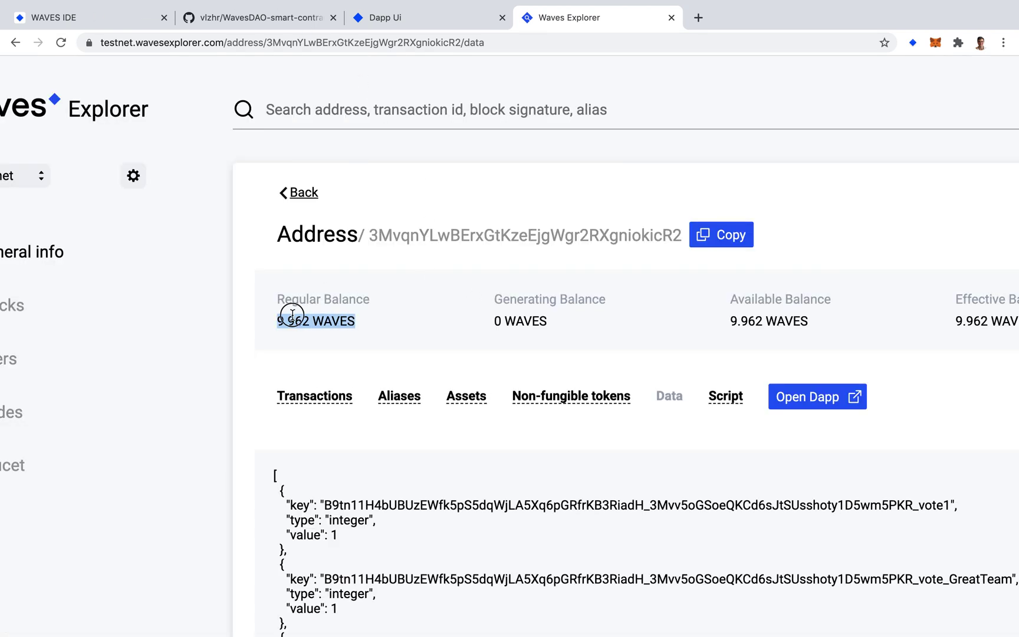
Switch the active Waves Keeper account to the performer's account and check its balance for the reward
{"action": "left_click", "coordinate": [912, 42]}
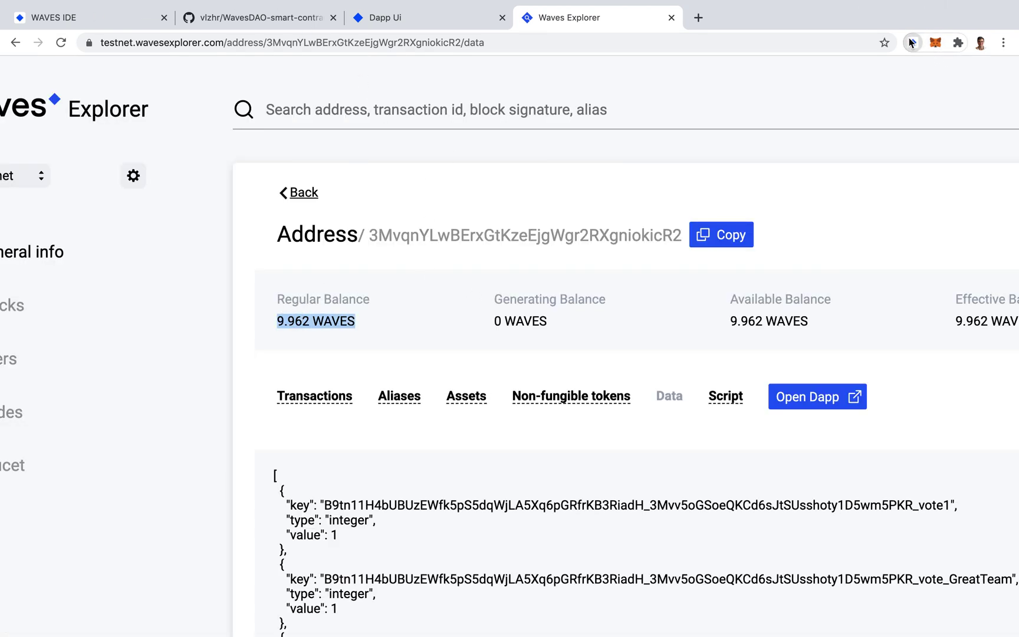
{"action": "scroll", "coordinate": [841, 203], "scroll_direction": "down", "scroll_amount": 5}
{"action": "left_click", "coordinate": [780, 313]}
{"action": "left_click", "coordinate": [780, 314]}
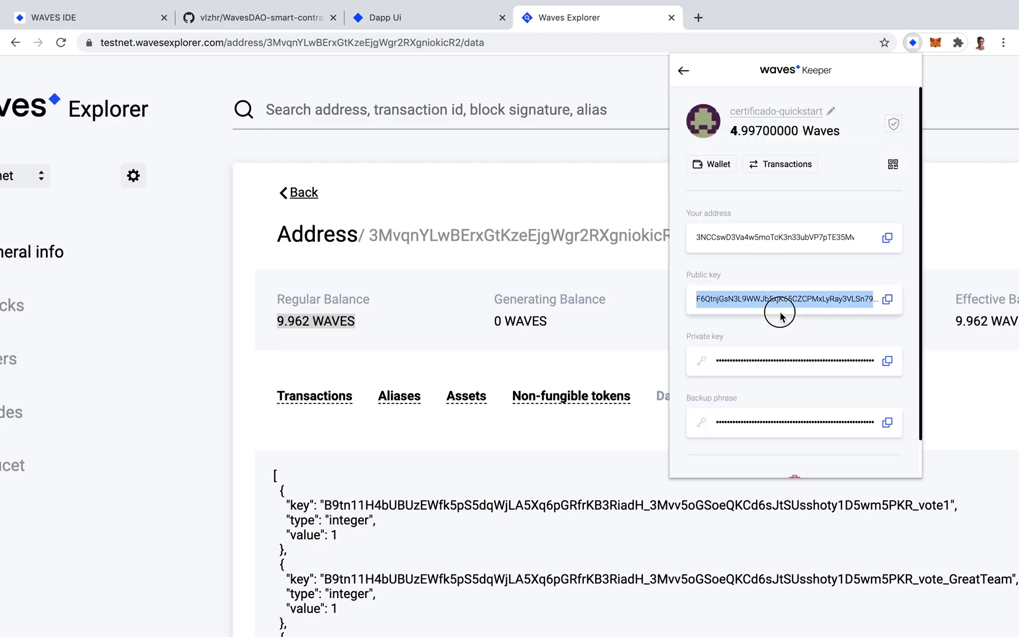
{"action": "left_click", "coordinate": [683, 70]}
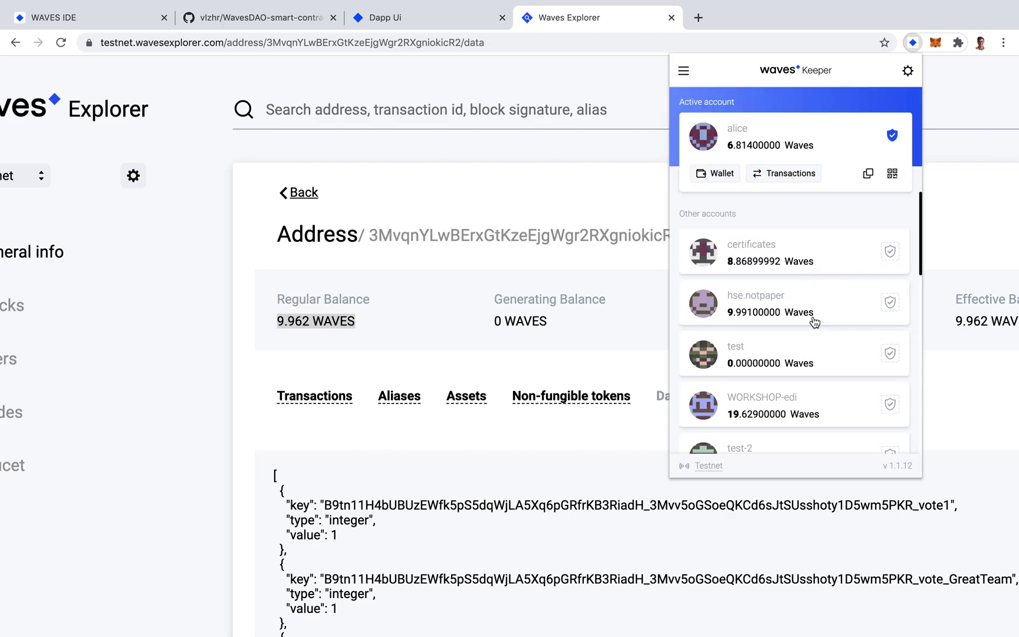
{"action": "scroll", "coordinate": [836, 307], "scroll_direction": "down", "scroll_amount": 5}
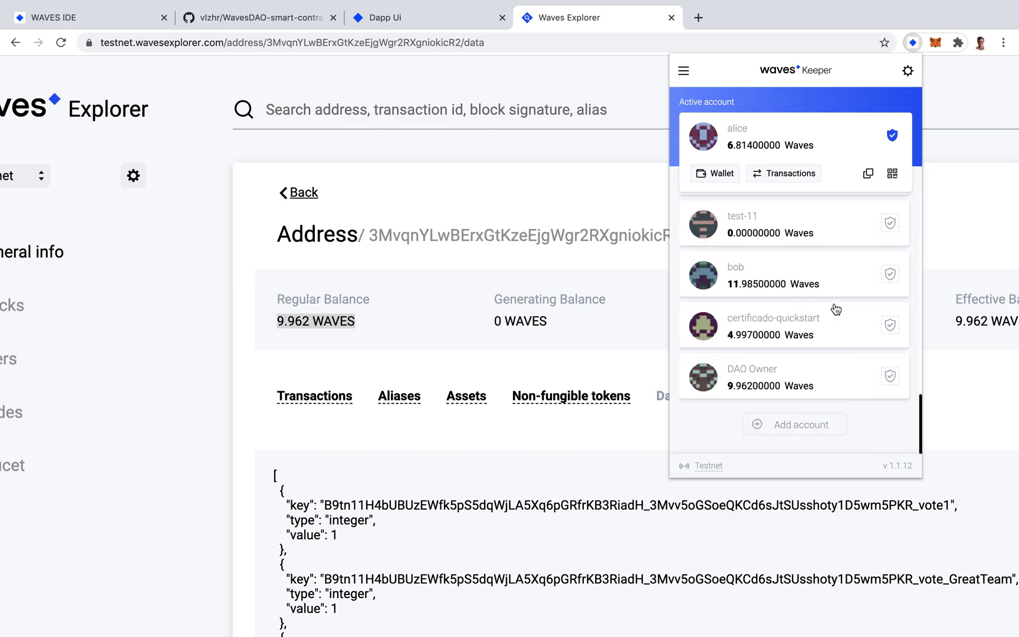
{"action": "left_click", "coordinate": [890, 274]}
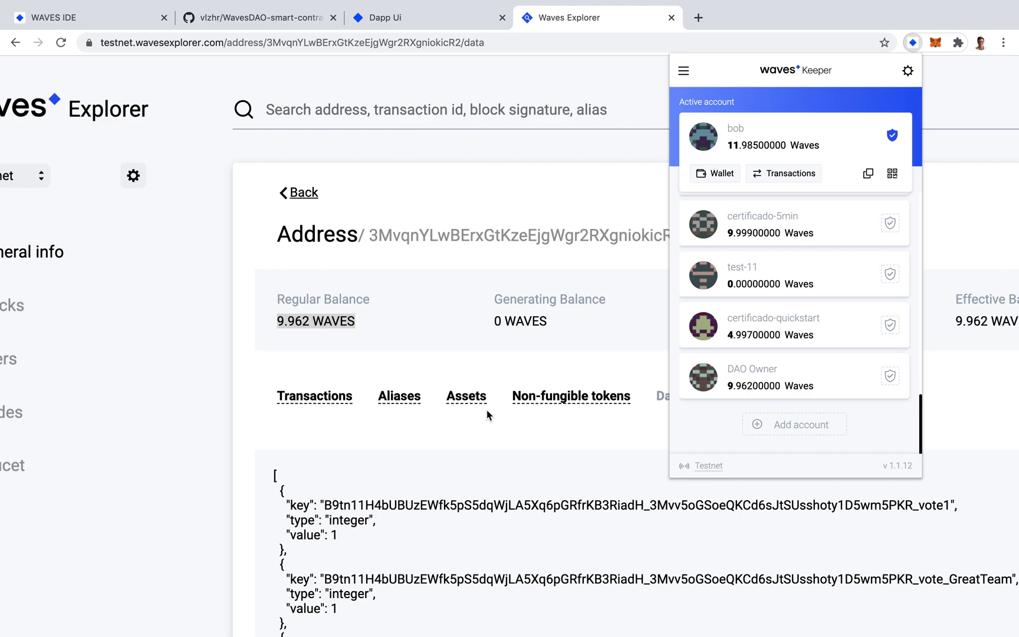
{"action": "left_click", "coordinate": [506, 462]}
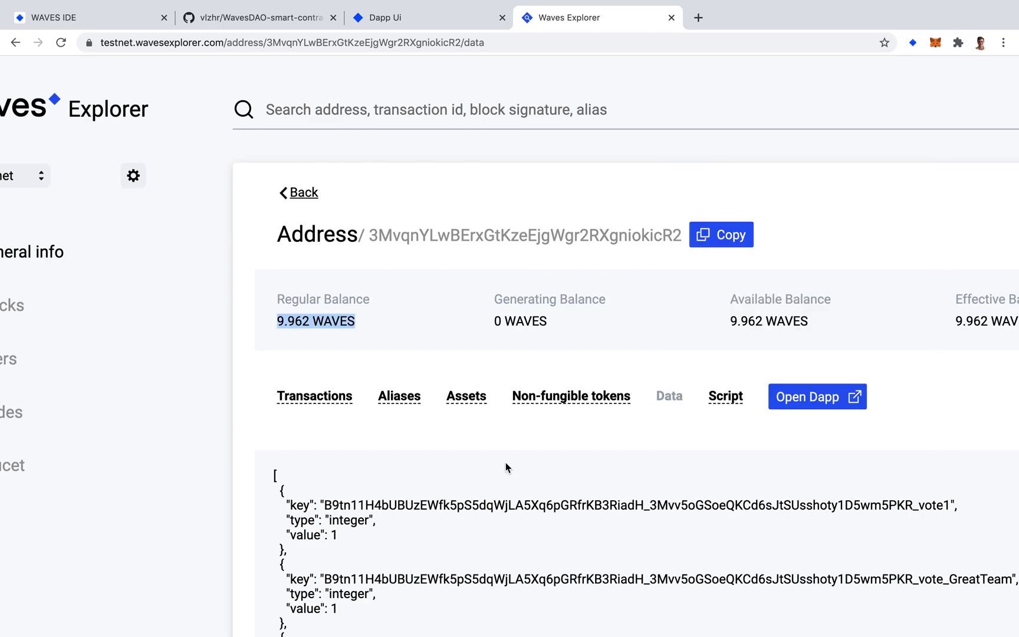
Return to the Waves Dapp page, review the contract's functions from addDAOMember onward and dismiss the transaction notifications
{"action": "left_click", "coordinate": [446, 17]}
{"action": "scroll", "coordinate": [442, 236], "scroll_direction": "up", "scroll_amount": 20}
{"action": "scroll", "coordinate": [440, 258], "scroll_direction": "up", "scroll_amount": 3}
{"action": "scroll", "coordinate": [439, 258], "scroll_direction": "down", "scroll_amount": 5}
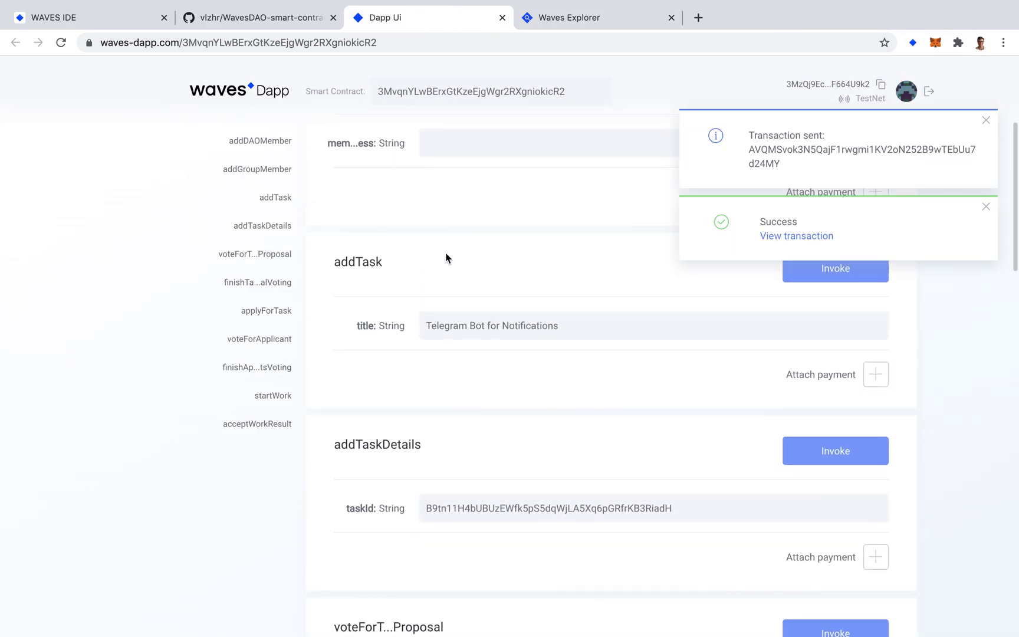
{"action": "scroll", "coordinate": [413, 289], "scroll_direction": "up", "scroll_amount": 4}
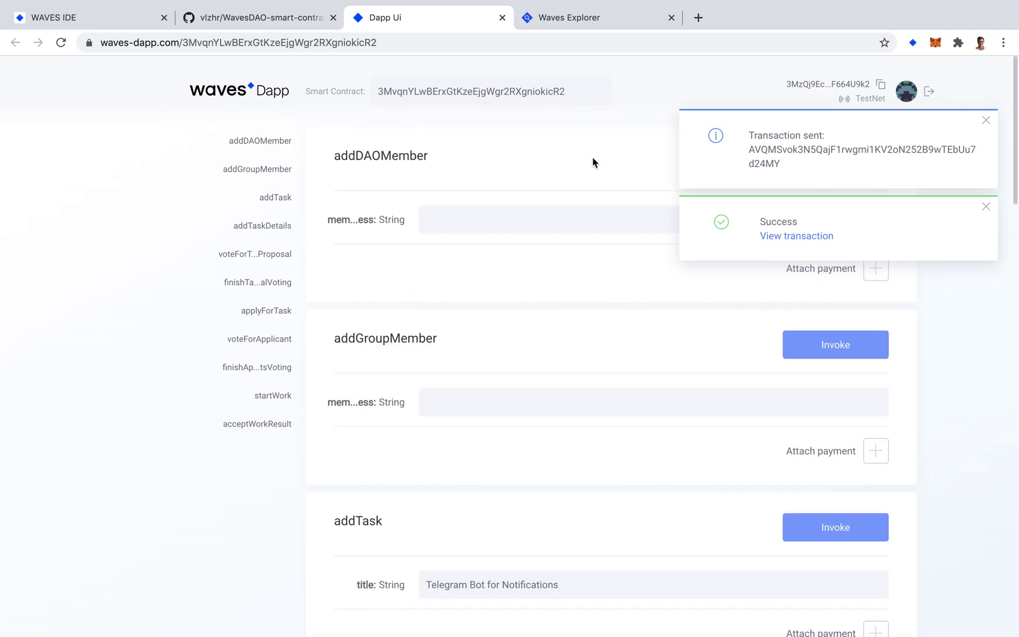
{"action": "scroll", "coordinate": [594, 162], "scroll_direction": "down", "scroll_amount": 15}
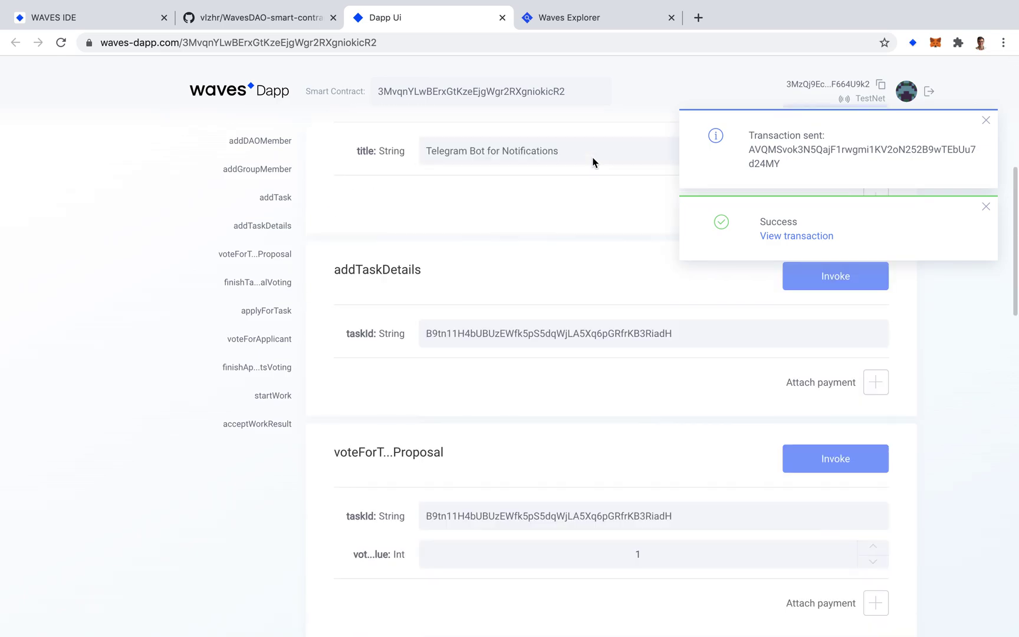
{"action": "left_click", "coordinate": [986, 121]}
{"action": "left_click", "coordinate": [986, 121]}
{"action": "scroll", "coordinate": [639, 223], "scroll_direction": "up", "scroll_amount": 15}
{"action": "scroll", "coordinate": [639, 222], "scroll_direction": "up", "scroll_amount": 2}
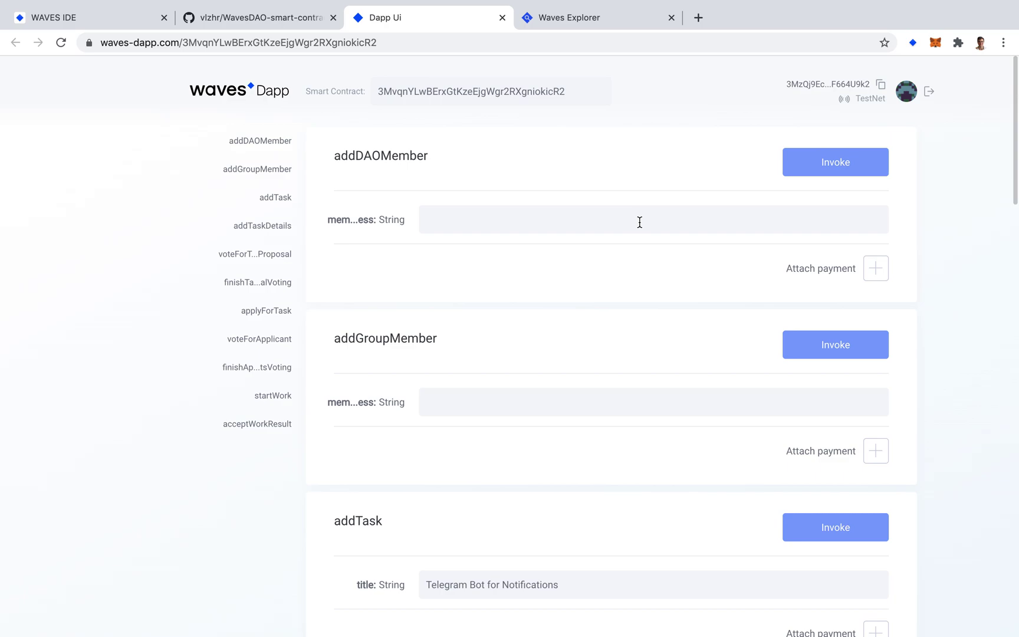
Switch to the WavesDAO-smart-contract repository on GitHub and view the start of its page
{"action": "left_click", "coordinate": [289, 18]}
{"action": "scroll", "coordinate": [404, 248], "scroll_direction": "up", "scroll_amount": 10}
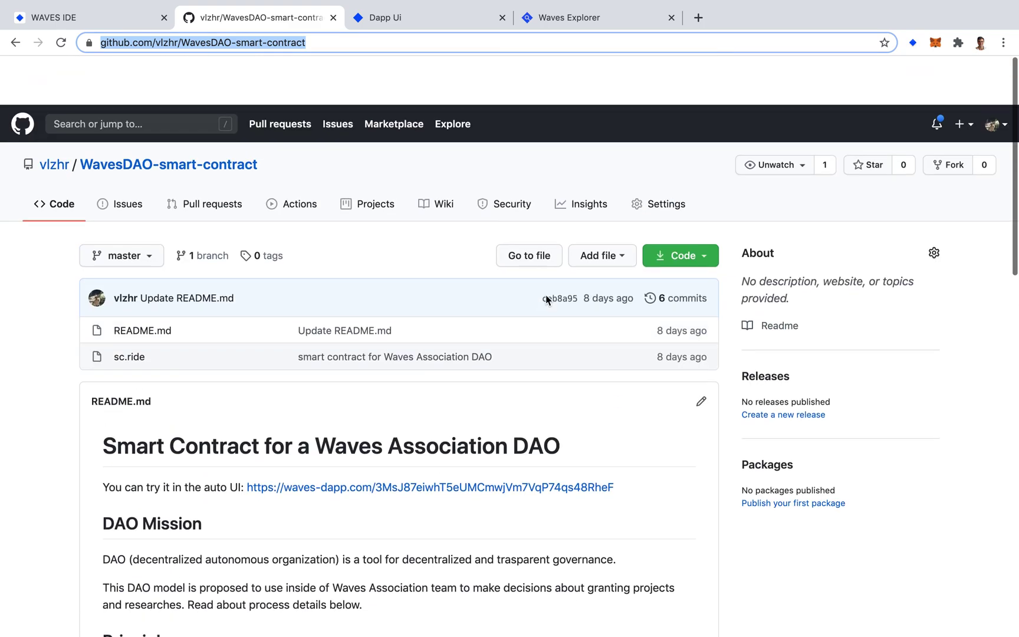
{"action": "left_click", "coordinate": [404, 248]}
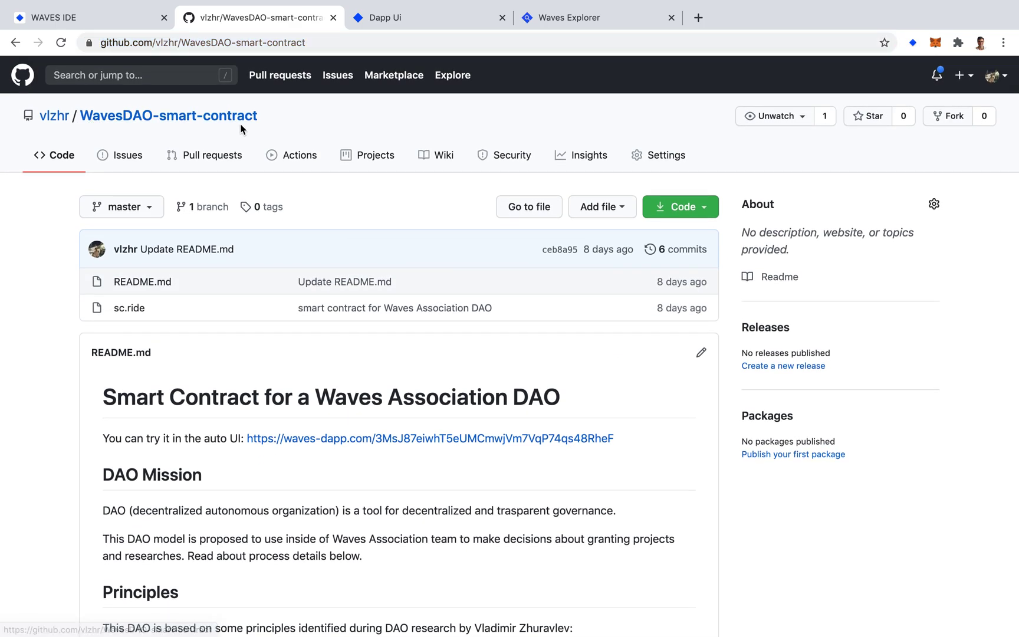